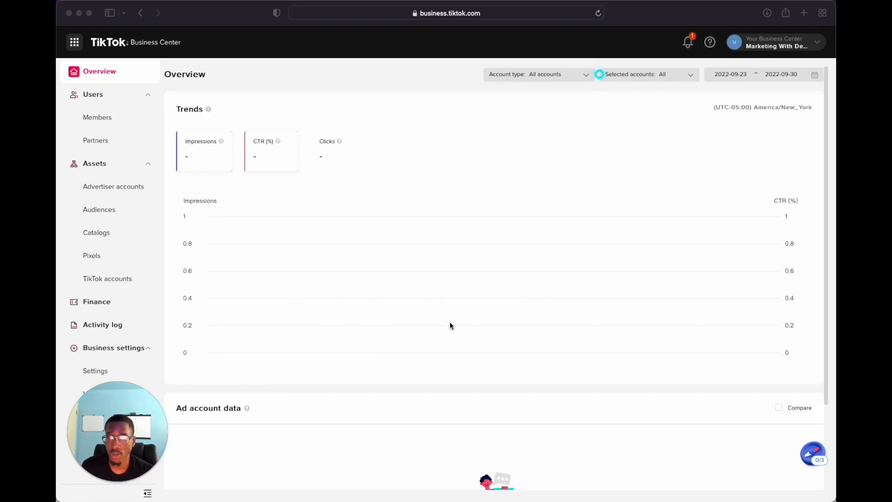
Create a new advertiser account named Marketing With Dev with the time zone (UTC-05:00) America/New_York
{"action": "left_click", "coordinate": [113, 188]}
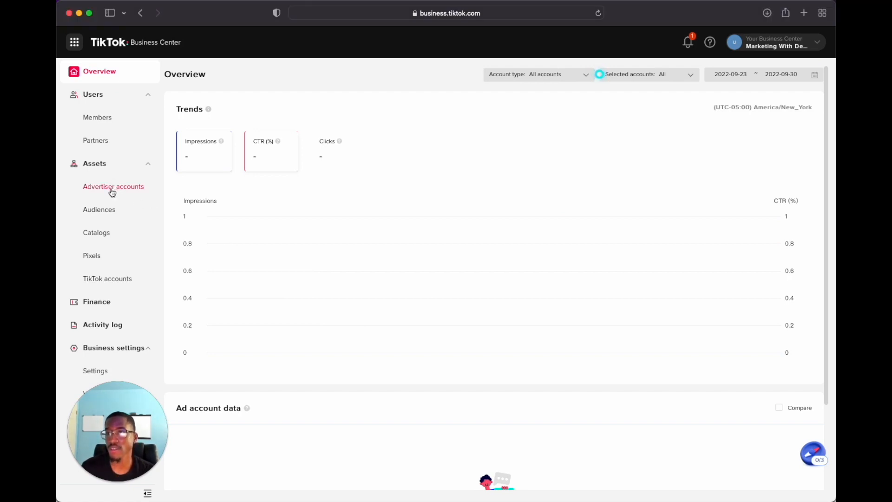
{"action": "left_click", "coordinate": [113, 187]}
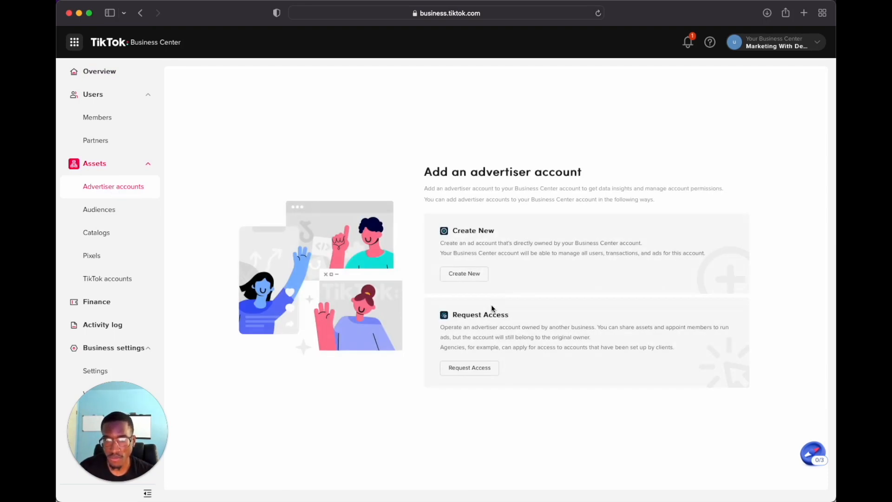
{"action": "left_click", "coordinate": [453, 278]}
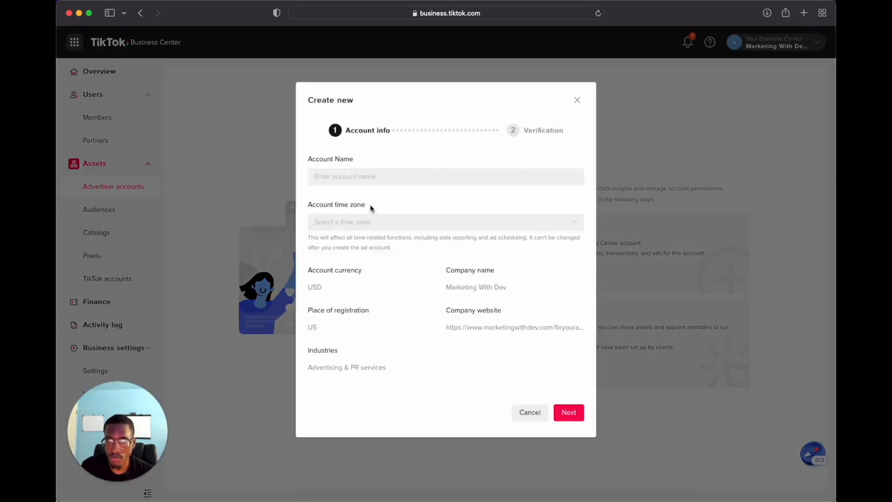
{"action": "left_click", "coordinate": [356, 183]}
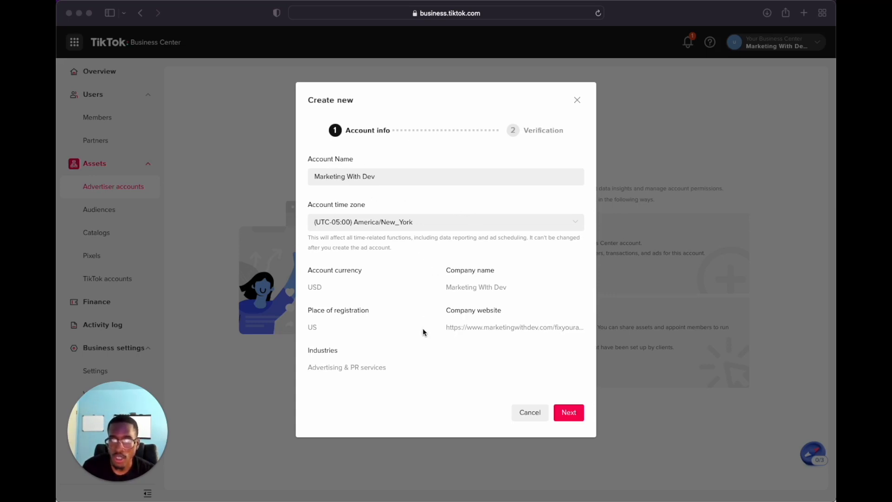
{"action": "left_click", "coordinate": [578, 415]}
{"action": "left_click", "coordinate": [578, 415]}
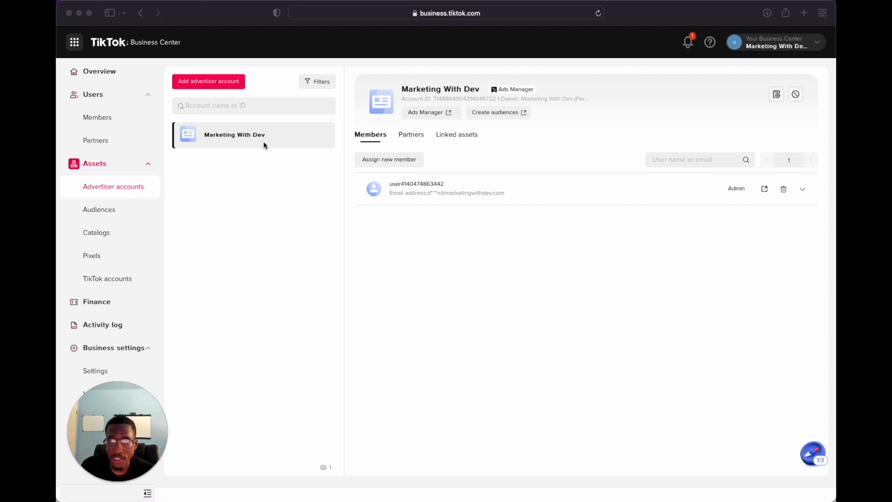
Open the new account in Ads Manager using Custom Mode and go to web event management in Events Manager
{"action": "left_click", "coordinate": [426, 114]}
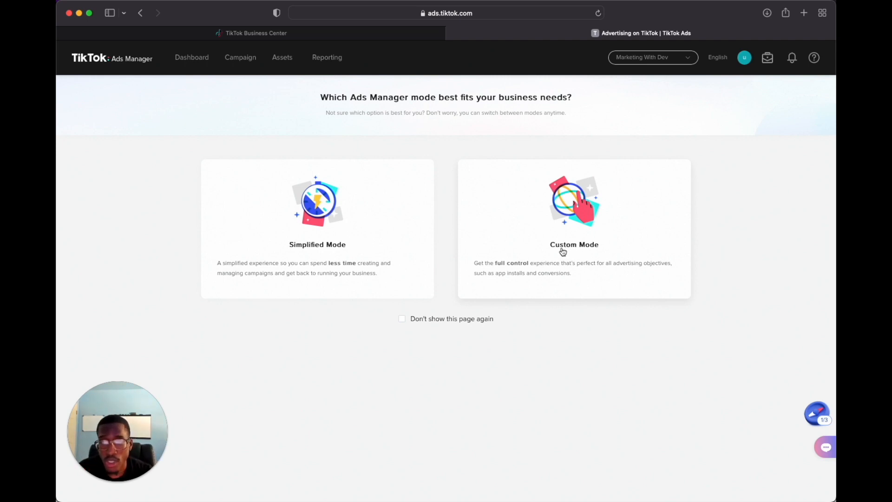
{"action": "left_click", "coordinate": [526, 271]}
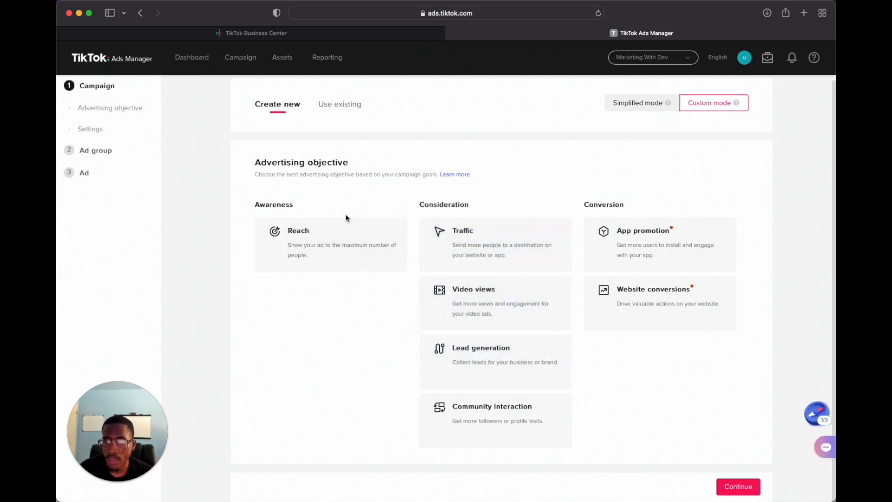
{"action": "mouse_move", "coordinate": [279, 62]}
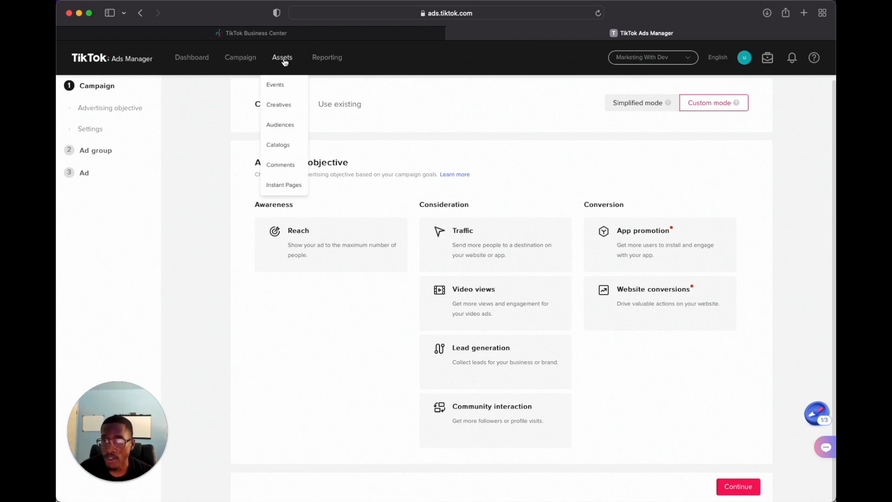
{"action": "left_click", "coordinate": [285, 85]}
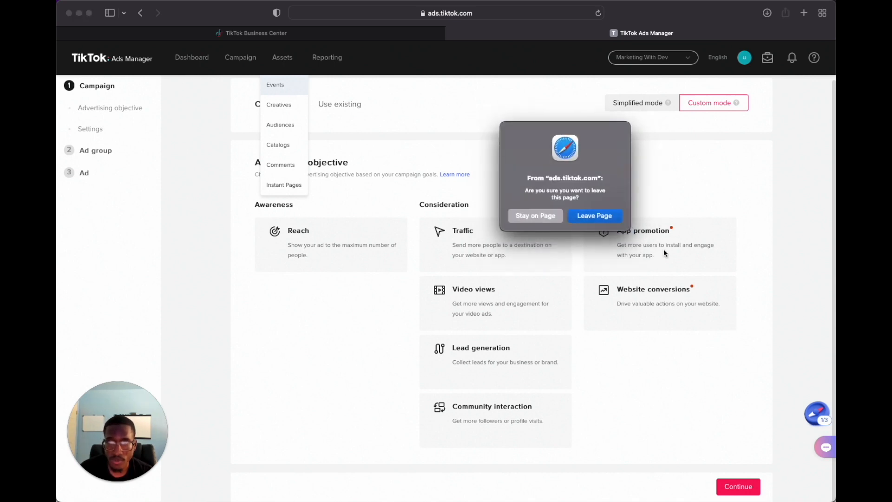
{"action": "left_click", "coordinate": [621, 219]}
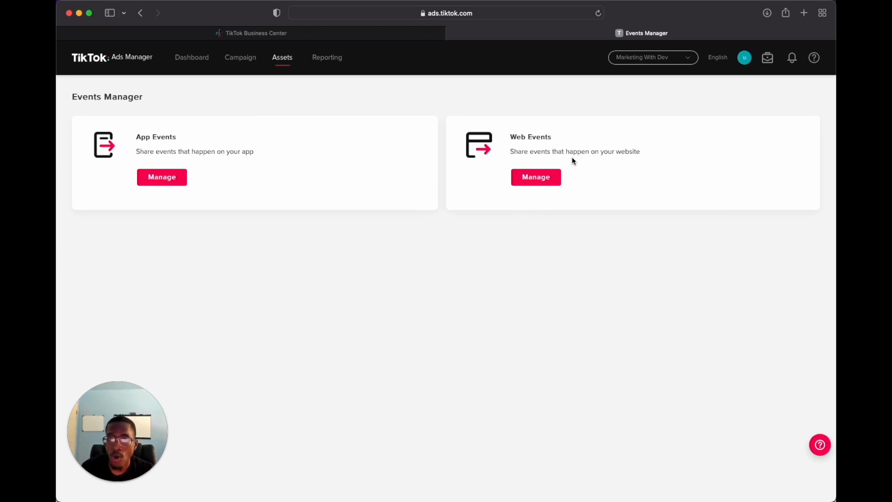
{"action": "left_click", "coordinate": [543, 183]}
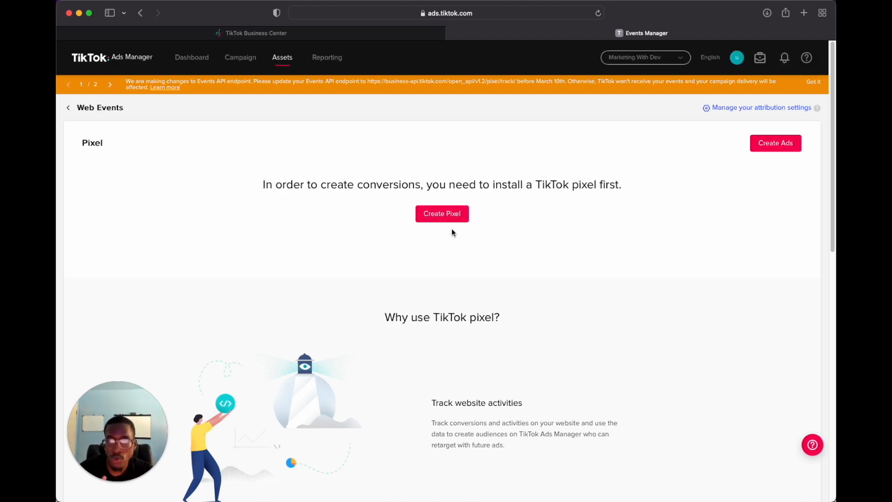
Start a new pixel named Marketing With Dev Pixel with TikTok Pixel as the connection method
{"action": "left_click", "coordinate": [446, 215]}
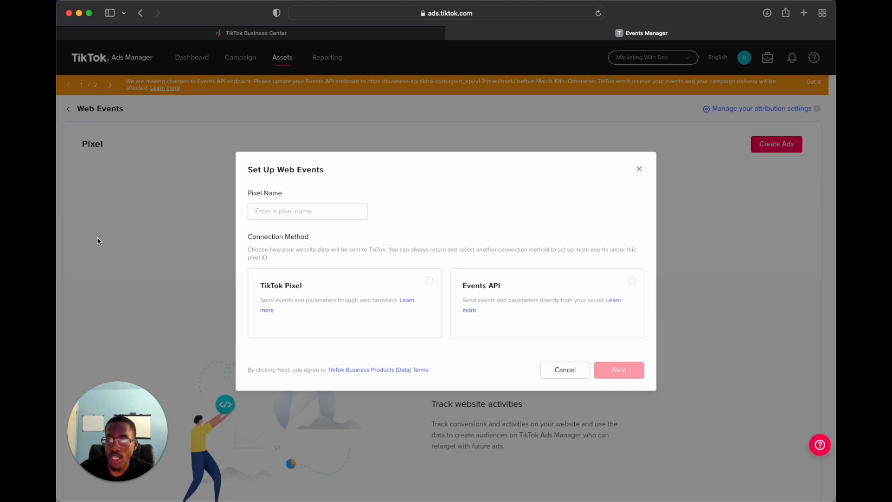
{"action": "left_click", "coordinate": [269, 212]}
{"action": "type", "text": "Marketing With Dev Pixel"}
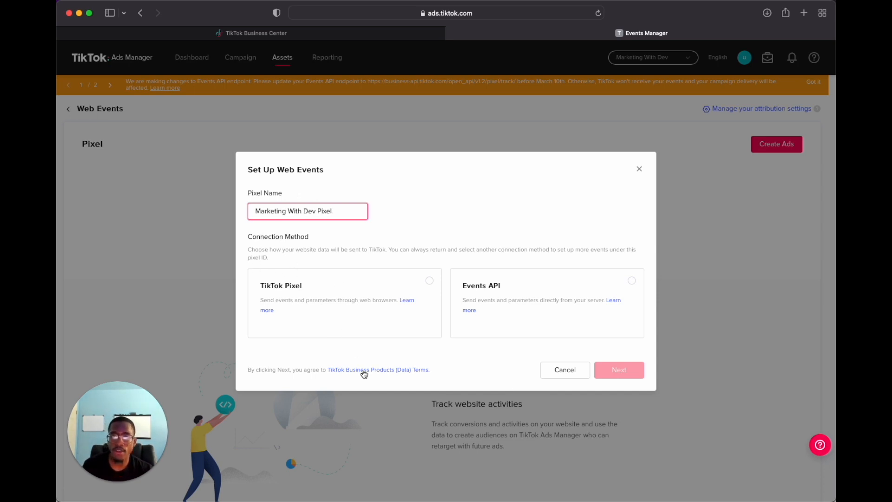
{"action": "left_click", "coordinate": [429, 281]}
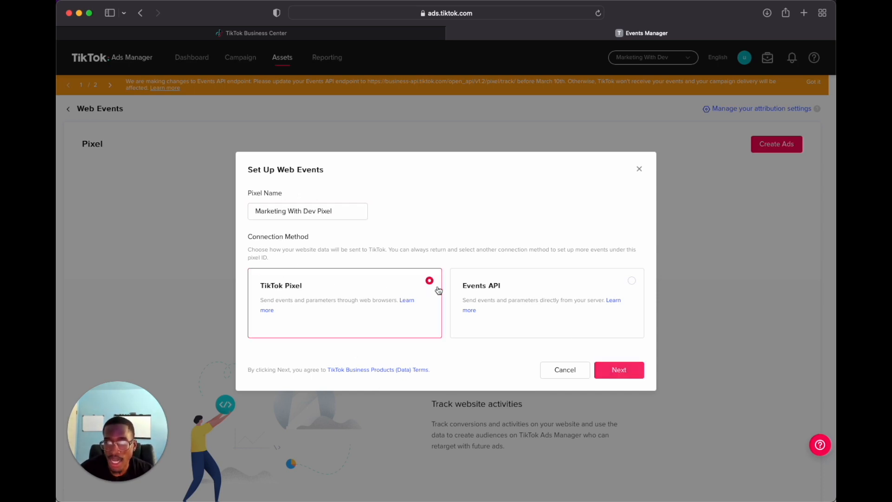
{"action": "left_click", "coordinate": [622, 371]}
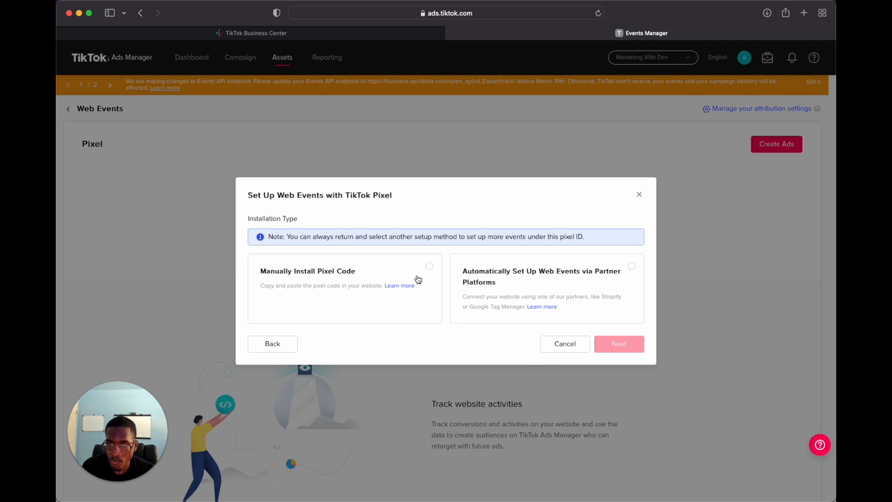
Choose manual pixel code installation and Event Builder as the event setup method
{"action": "left_click", "coordinate": [428, 265]}
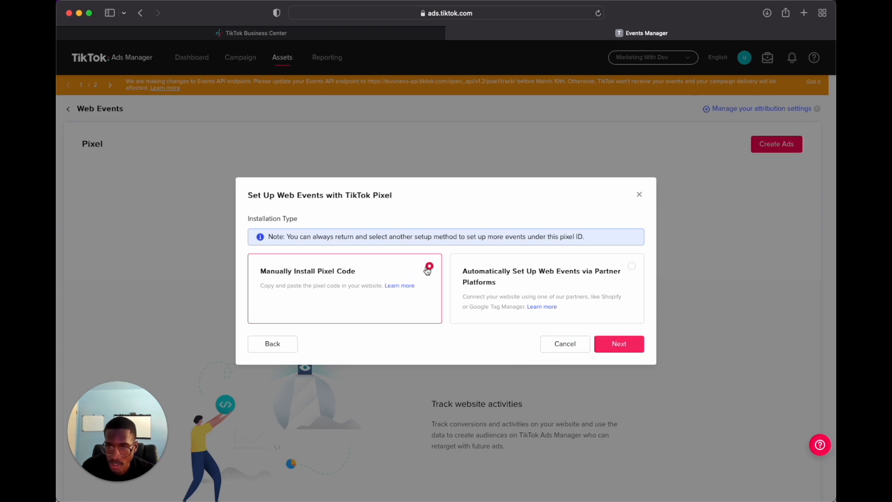
{"action": "left_click", "coordinate": [621, 344]}
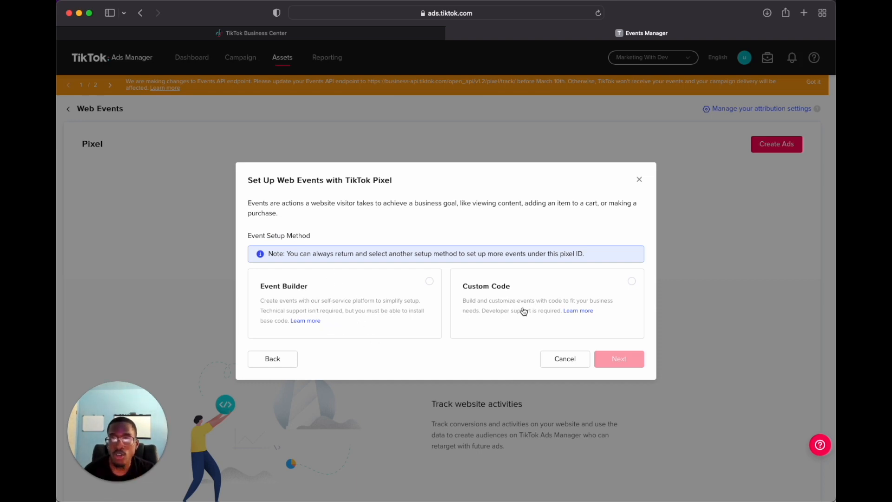
{"action": "left_click", "coordinate": [429, 282]}
{"action": "left_click", "coordinate": [618, 360]}
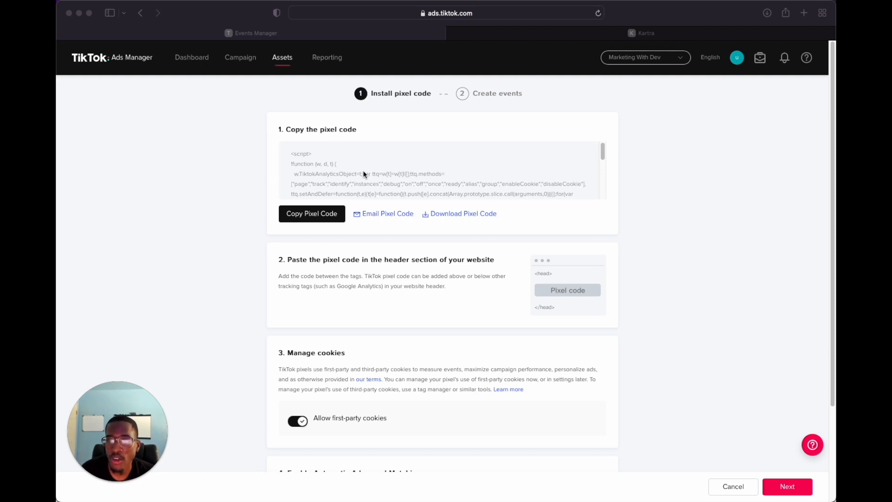
Copy the TikTok pixel base code from the installation page
{"action": "left_click", "coordinate": [305, 219]}
{"action": "left_click", "coordinate": [312, 218]}
{"action": "mouse_move", "coordinate": [463, 196]}
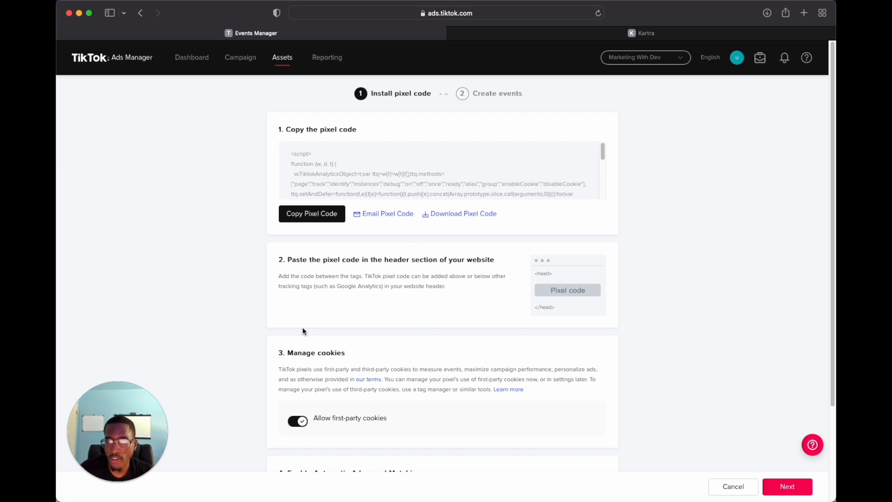
{"action": "scroll", "coordinate": [376, 283], "scroll_direction": "down", "scroll_amount": 1}
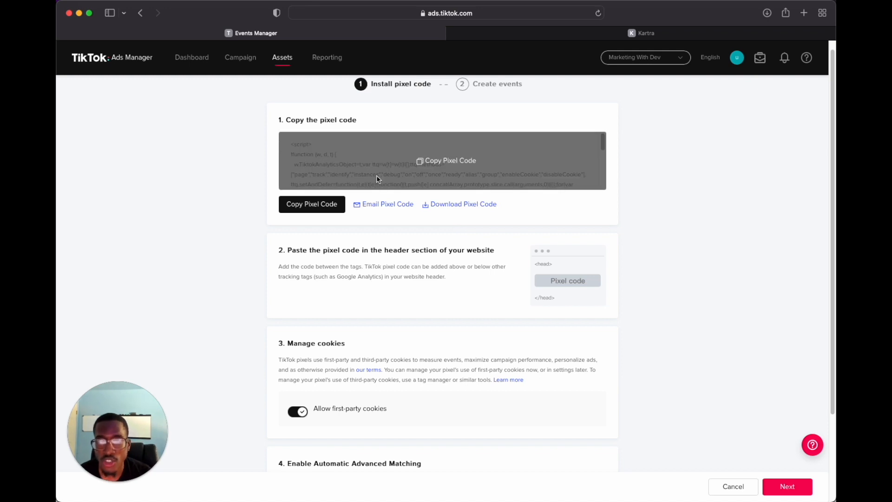
Switch to Kartra and open the tracking code settings of the Ads Super Charge 2 page
{"action": "left_click", "coordinate": [506, 34]}
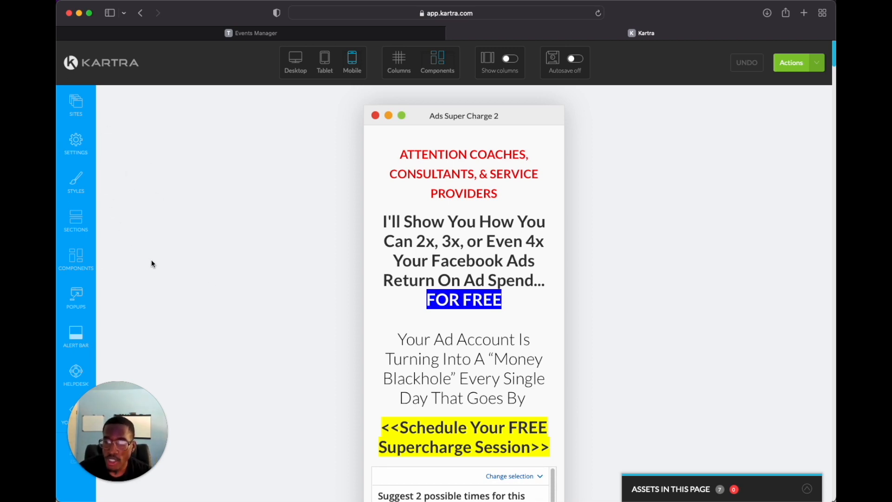
{"action": "left_click", "coordinate": [76, 150]}
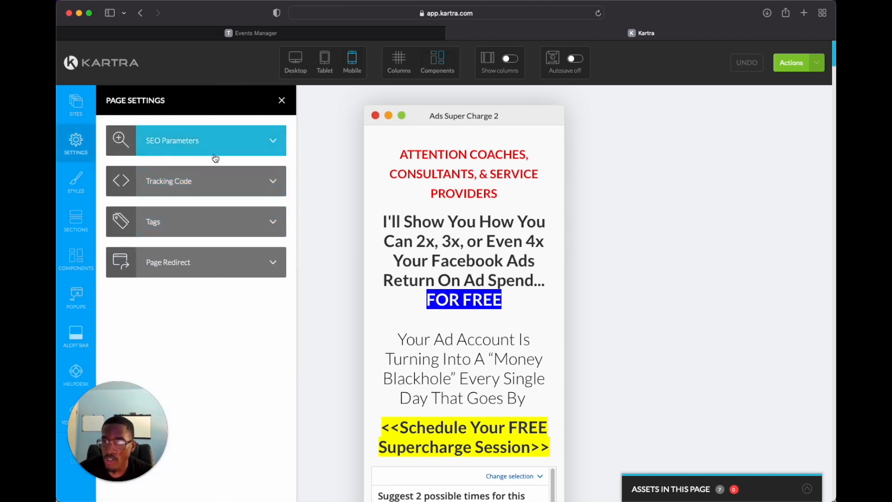
{"action": "left_click", "coordinate": [199, 181]}
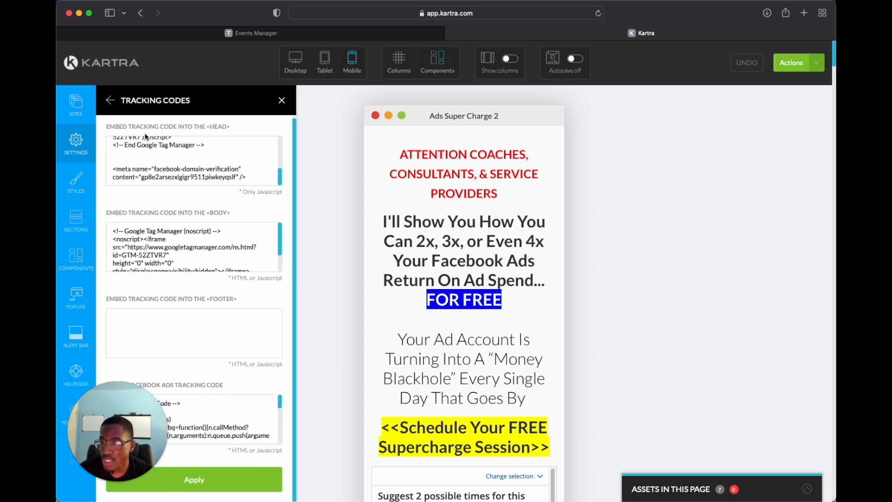
Paste the TikTok pixel code below the existing head tracking code and apply the change
{"action": "left_click", "coordinate": [254, 176]}
{"action": "key", "text": "Return"}
{"action": "key", "text": "Return"}
{"action": "key", "text": "Return"}
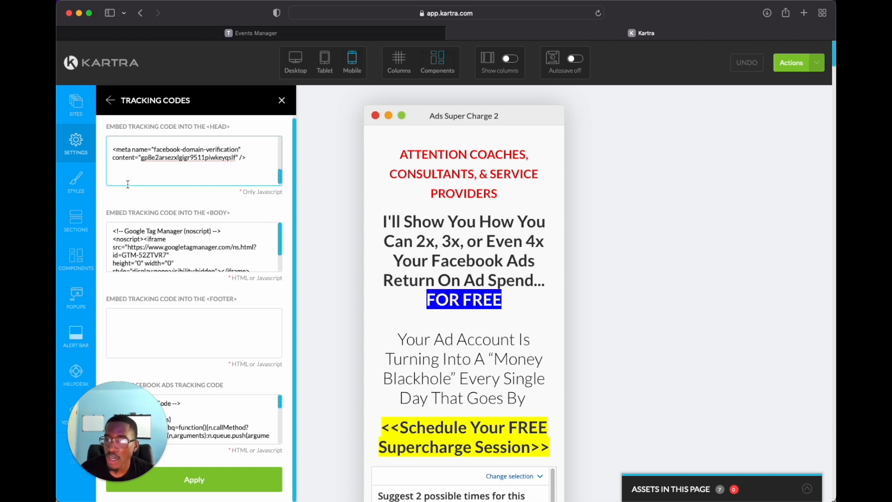
{"action": "right_click", "coordinate": [127, 179]}
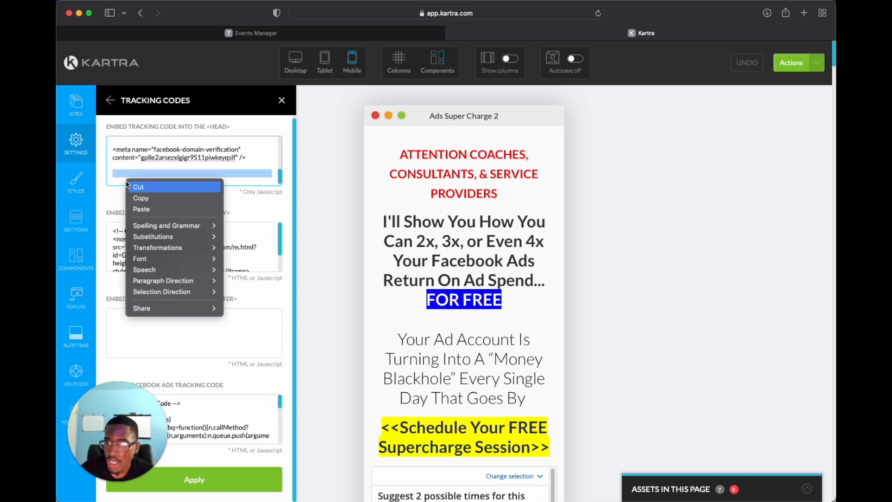
{"action": "left_click", "coordinate": [143, 209]}
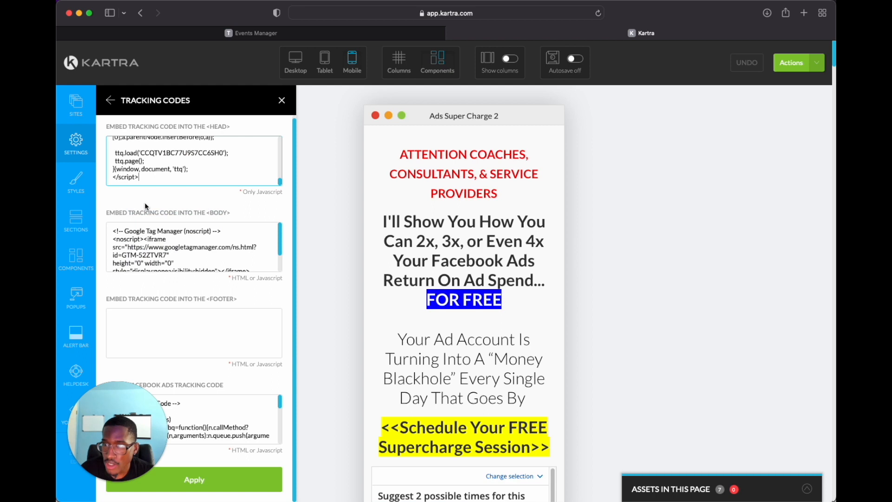
{"action": "left_click", "coordinate": [215, 473]}
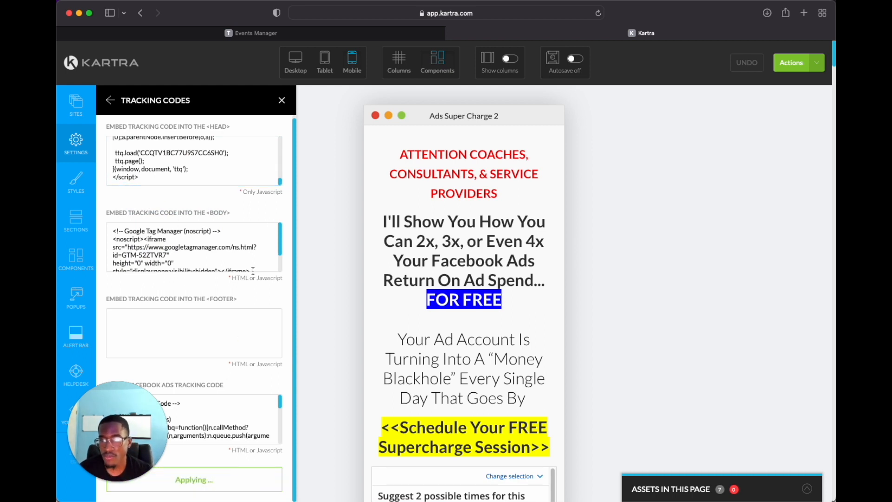
Close the tracking code settings and publish the Kartra page live
{"action": "left_click", "coordinate": [281, 101]}
{"action": "left_click", "coordinate": [789, 68]}
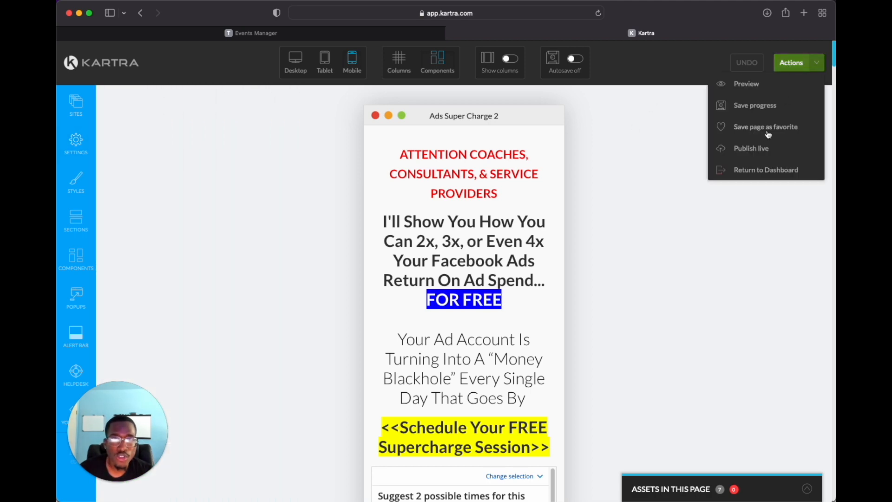
{"action": "left_click", "coordinate": [748, 149]}
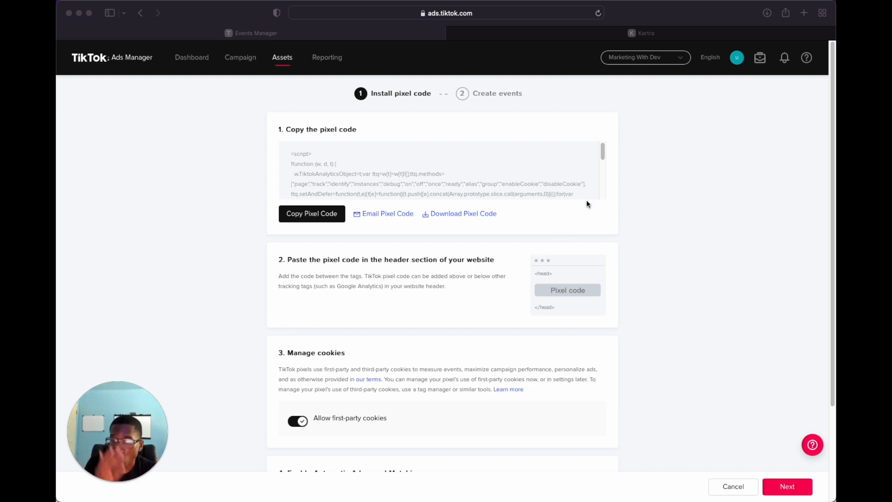
Return to the pixel setup in TikTok Ads Manager and proceed from code installation to event creation
{"action": "scroll", "coordinate": [600, 200], "scroll_direction": "down", "scroll_amount": 1}
{"action": "scroll", "coordinate": [619, 228], "scroll_direction": "down", "scroll_amount": 3}
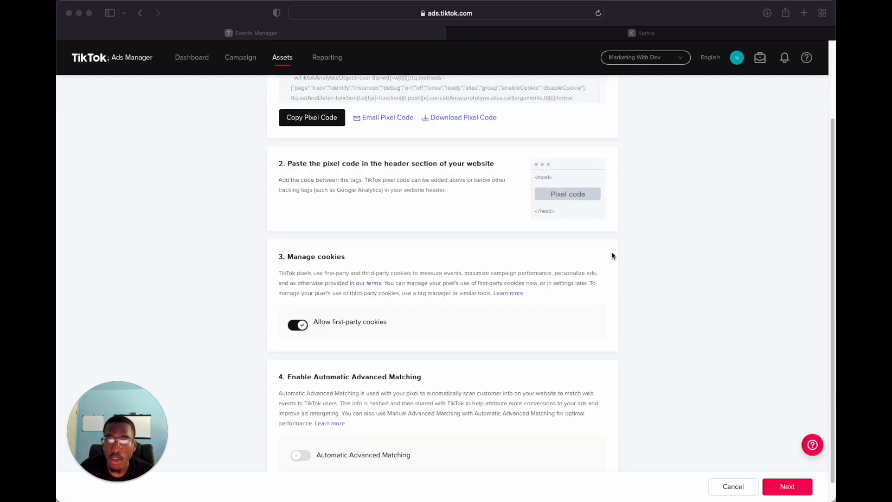
{"action": "scroll", "coordinate": [598, 300], "scroll_direction": "up", "scroll_amount": 1}
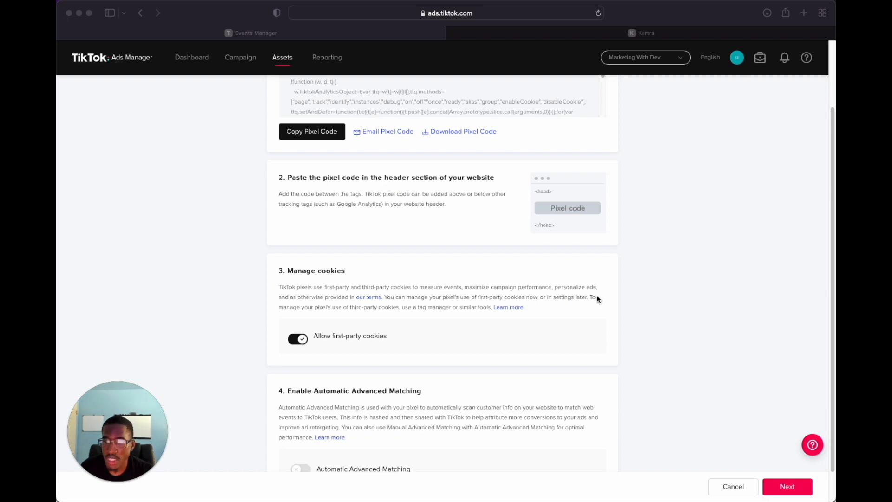
{"action": "scroll", "coordinate": [627, 362], "scroll_direction": "up", "scroll_amount": 3}
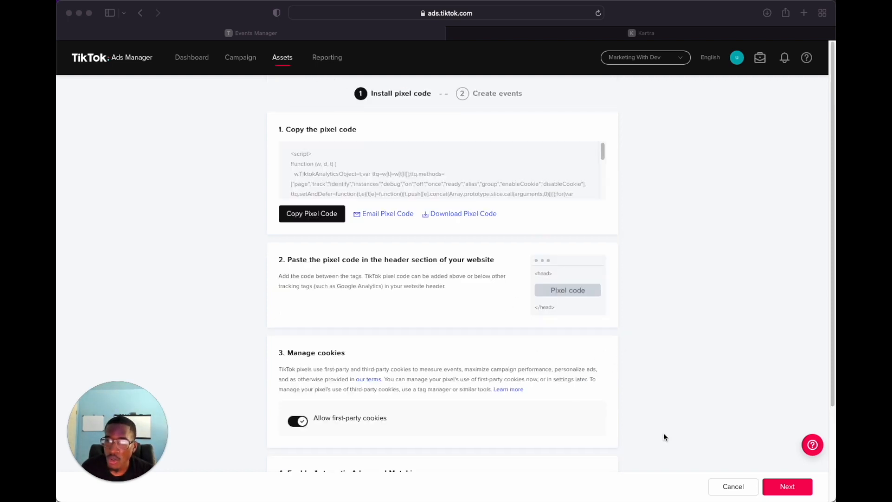
{"action": "left_click", "coordinate": [785, 489]}
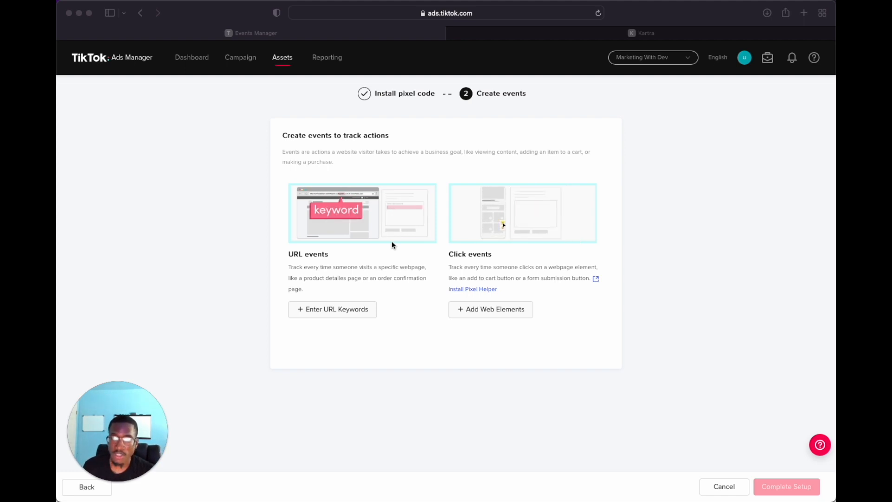
Add a URL keyword event and open its event type choices
{"action": "left_click", "coordinate": [328, 313]}
{"action": "left_click", "coordinate": [328, 313]}
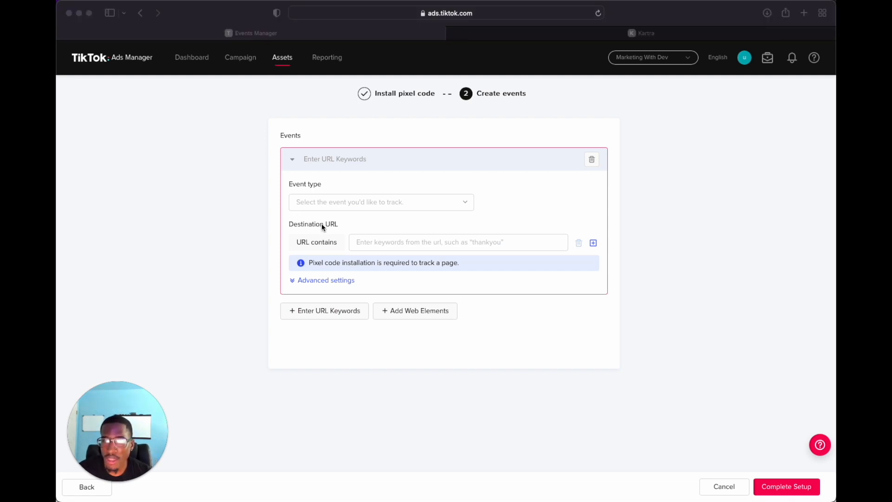
{"action": "left_click", "coordinate": [316, 202]}
{"action": "left_click", "coordinate": [315, 202]}
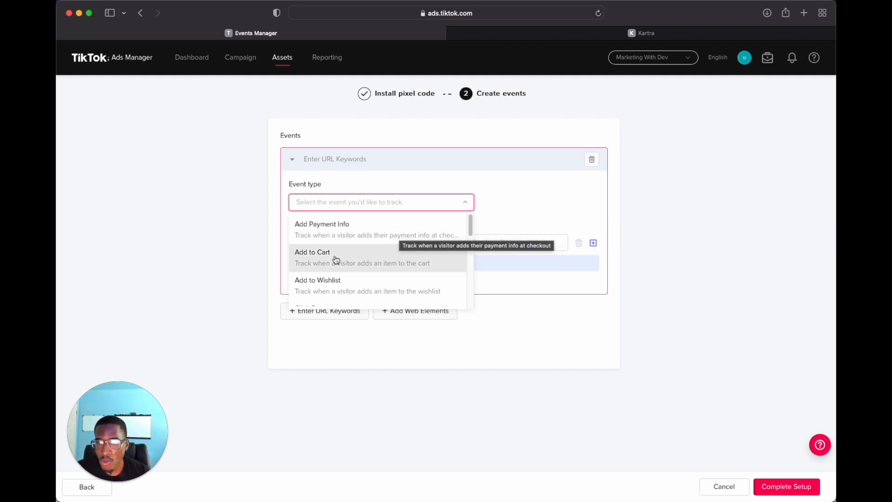
Examine the event types that can be tracked, from Add Payment Info through View Content
{"action": "scroll", "coordinate": [349, 260], "scroll_direction": "down", "scroll_amount": 1}
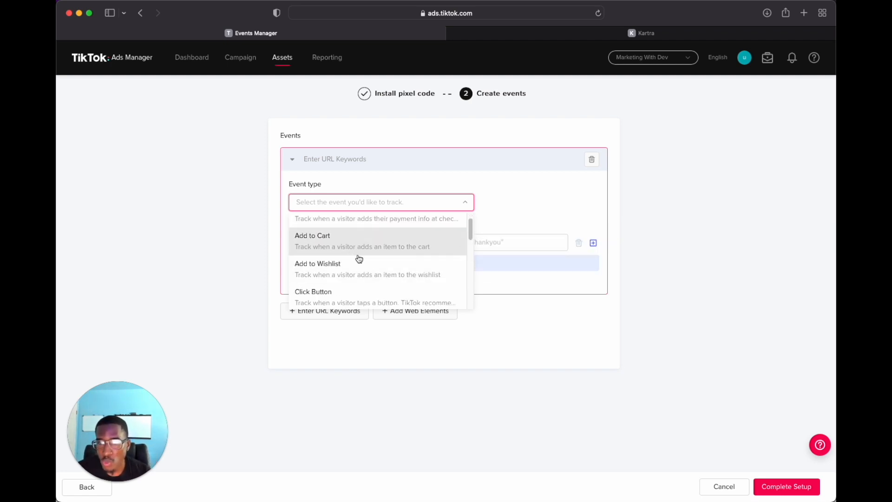
{"action": "scroll", "coordinate": [361, 258], "scroll_direction": "down", "scroll_amount": 3}
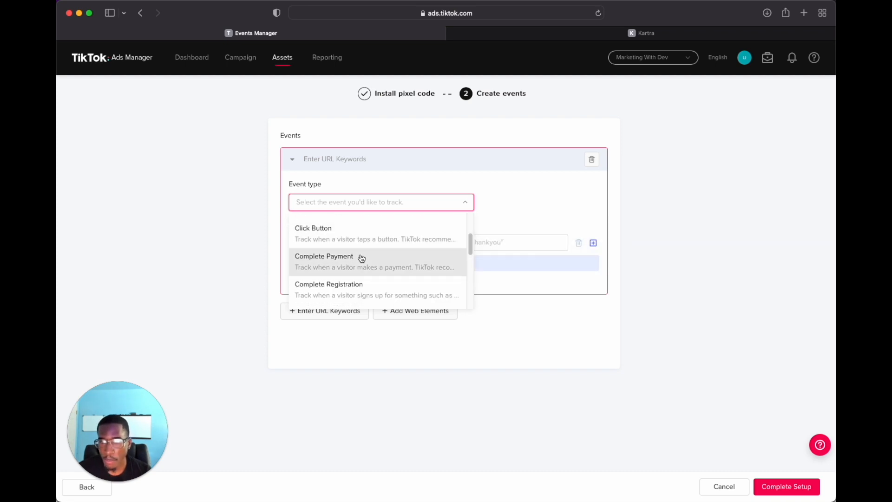
{"action": "scroll", "coordinate": [363, 259], "scroll_direction": "down", "scroll_amount": 2}
{"action": "scroll", "coordinate": [365, 261], "scroll_direction": "down", "scroll_amount": 2}
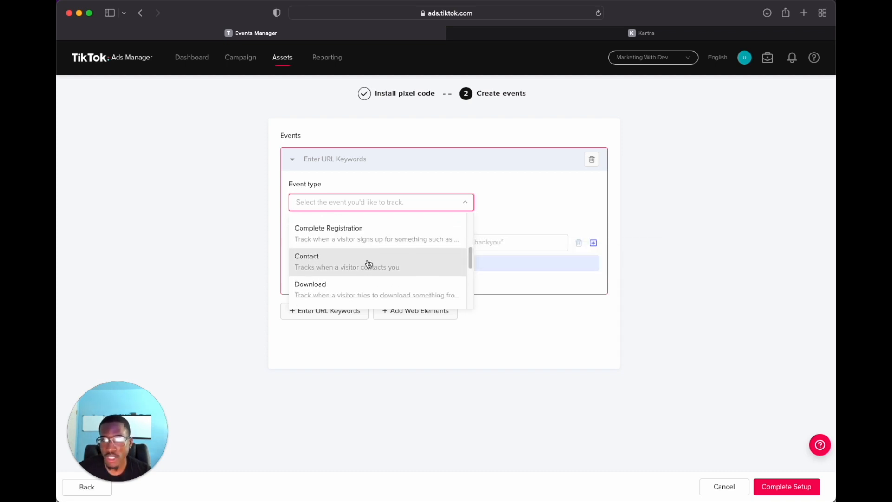
{"action": "scroll", "coordinate": [369, 263], "scroll_direction": "down", "scroll_amount": 1}
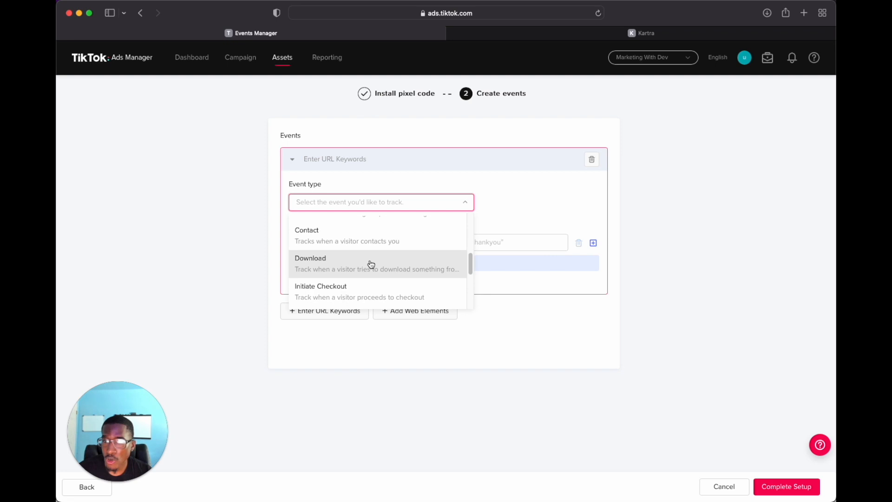
{"action": "scroll", "coordinate": [370, 264], "scroll_direction": "down", "scroll_amount": 3}
{"action": "scroll", "coordinate": [371, 265], "scroll_direction": "down", "scroll_amount": 2}
{"action": "scroll", "coordinate": [371, 265], "scroll_direction": "down", "scroll_amount": 1}
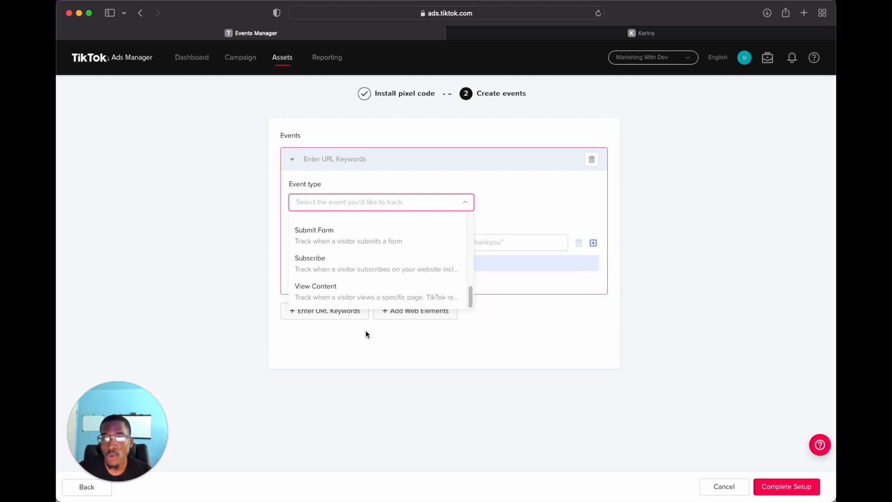
{"action": "left_click", "coordinate": [226, 306]}
{"action": "left_click", "coordinate": [335, 204]}
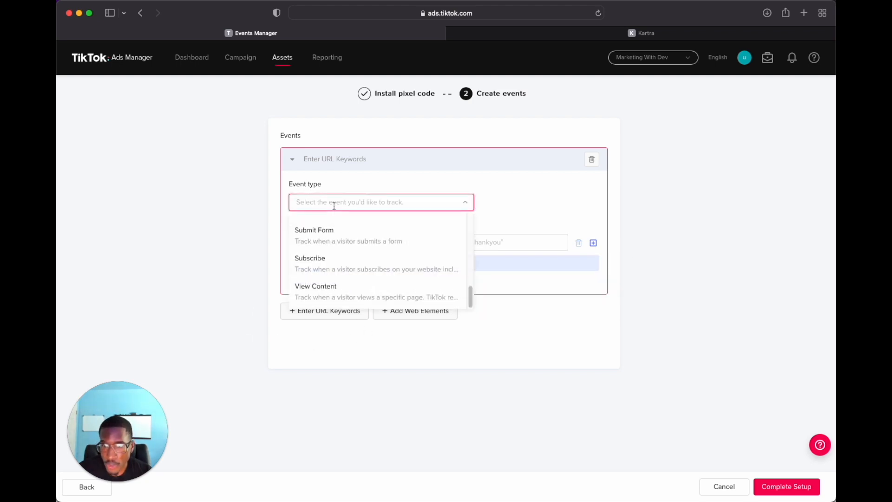
Set the URL event's type to Complete Payment
{"action": "scroll", "coordinate": [352, 247], "scroll_direction": "up", "scroll_amount": 4}
{"action": "scroll", "coordinate": [352, 247], "scroll_direction": "up", "scroll_amount": 3}
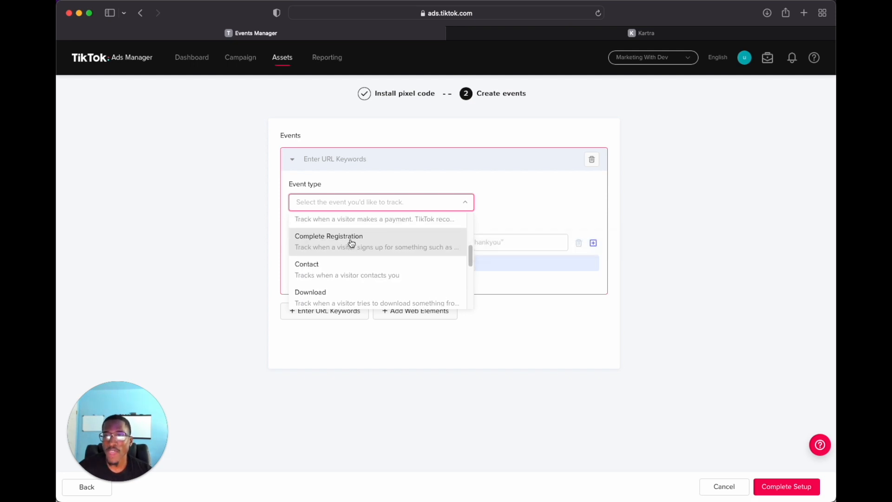
{"action": "scroll", "coordinate": [352, 247], "scroll_direction": "up", "scroll_amount": 4}
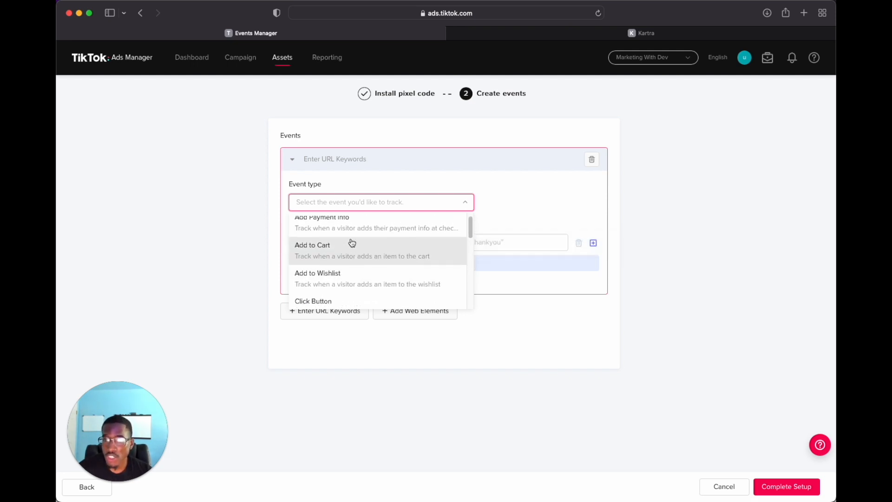
{"action": "scroll", "coordinate": [351, 241], "scroll_direction": "up", "scroll_amount": 1}
{"action": "scroll", "coordinate": [351, 238], "scroll_direction": "down", "scroll_amount": 4}
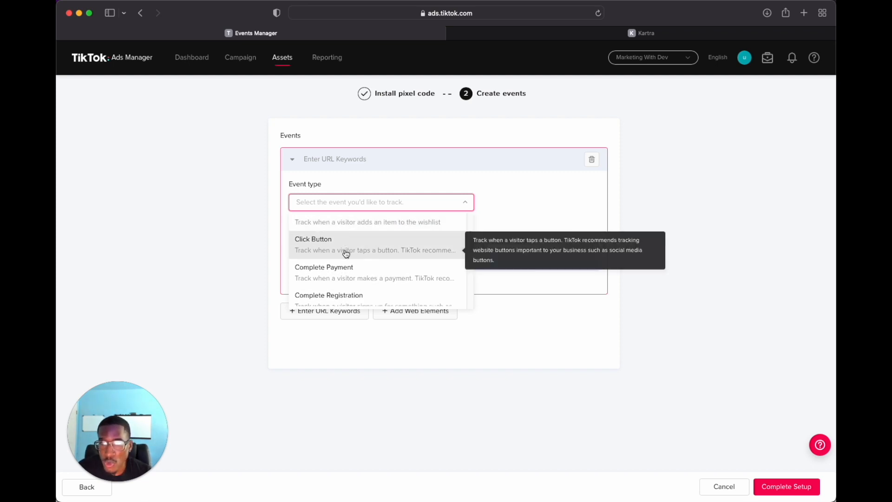
{"action": "left_click", "coordinate": [343, 267]}
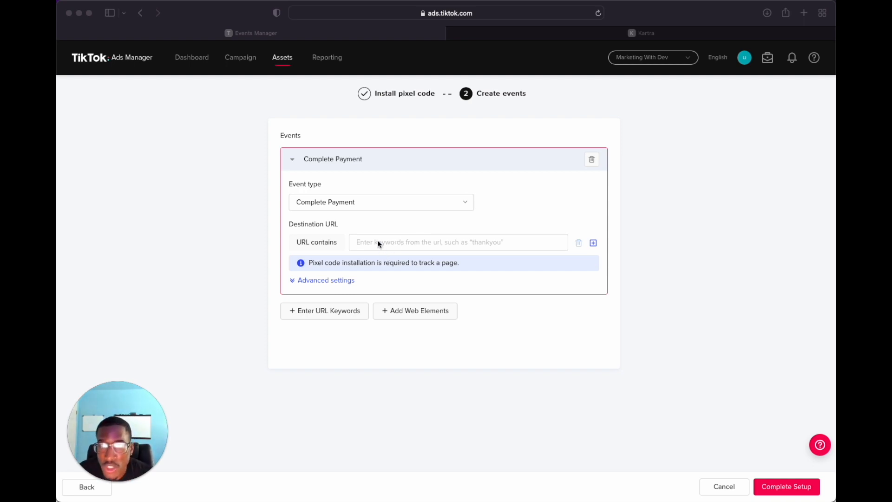
Set the destination URL keyword of the Complete Payment event to "fixyourads" and complete the pixel setup
{"action": "left_click", "coordinate": [377, 242]}
{"action": "left_click", "coordinate": [377, 243]}
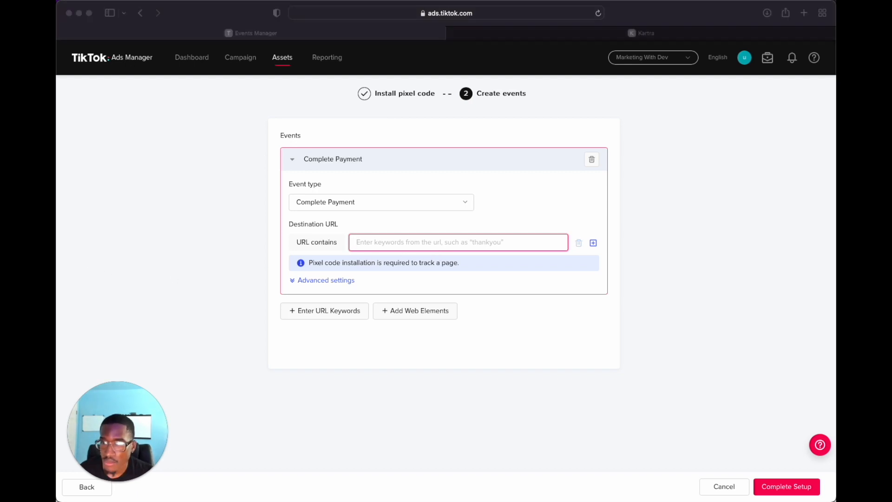
{"action": "left_click", "coordinate": [388, 243]}
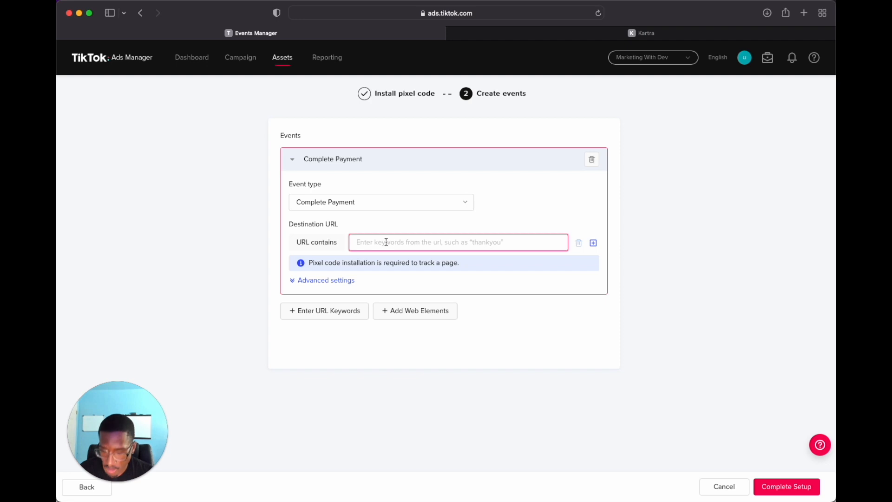
{"action": "type", "text": "fixy"}
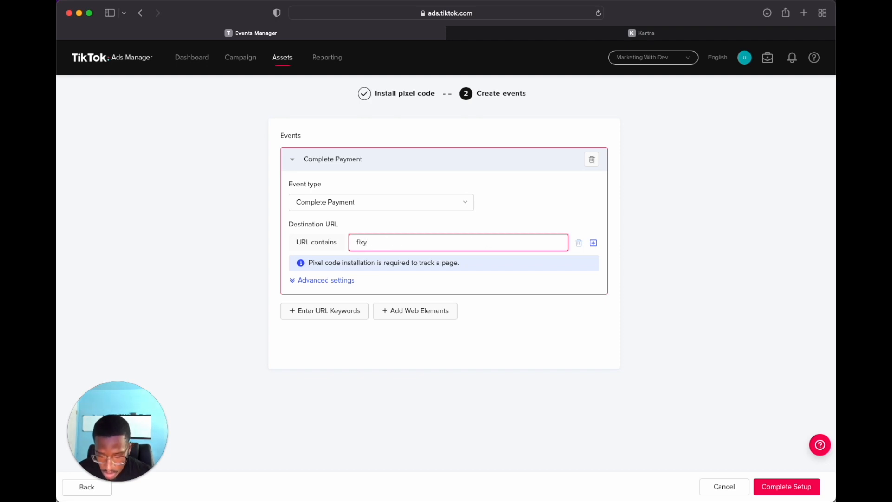
{"action": "type", "text": "ourads"}
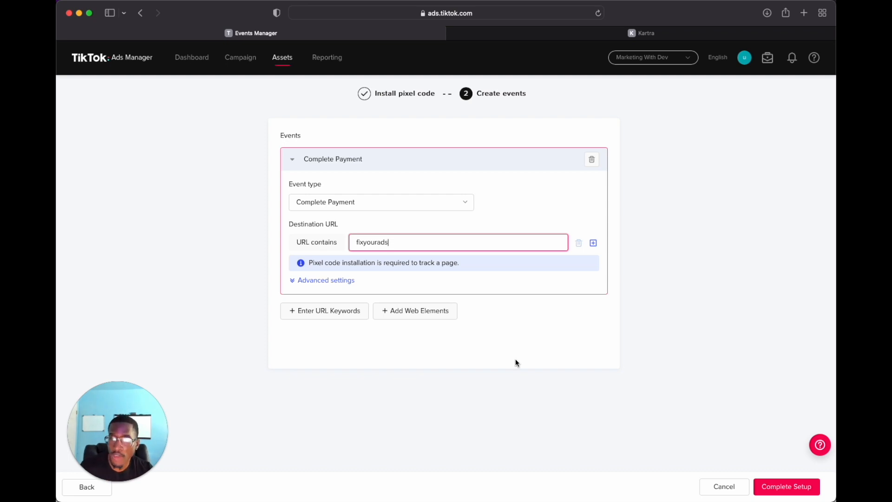
{"action": "left_click", "coordinate": [511, 337]}
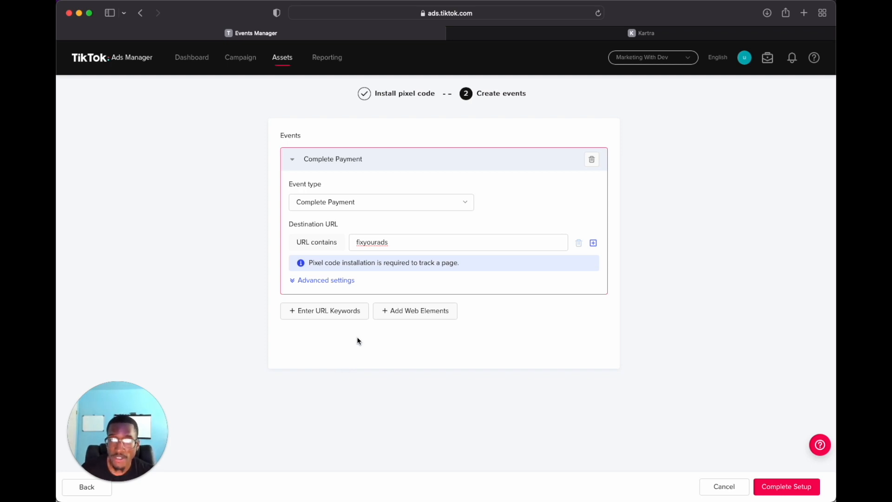
{"action": "left_click", "coordinate": [359, 242]}
{"action": "left_click", "coordinate": [439, 352]}
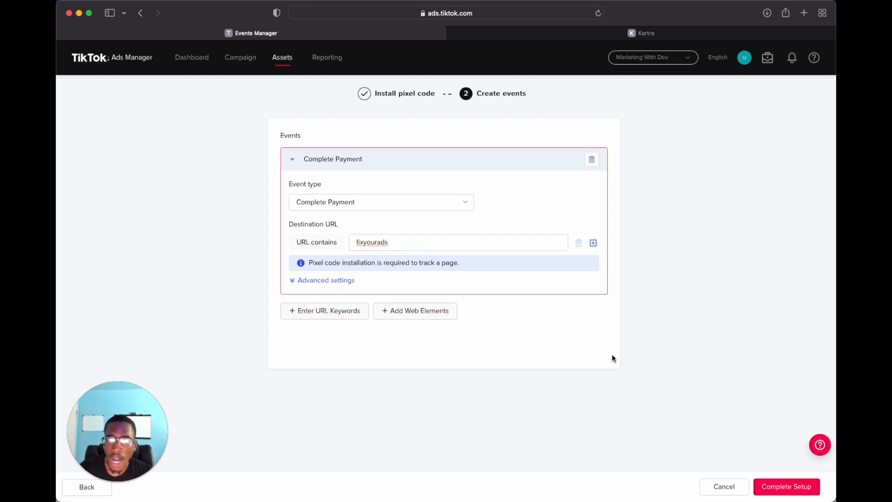
{"action": "left_click", "coordinate": [776, 491]}
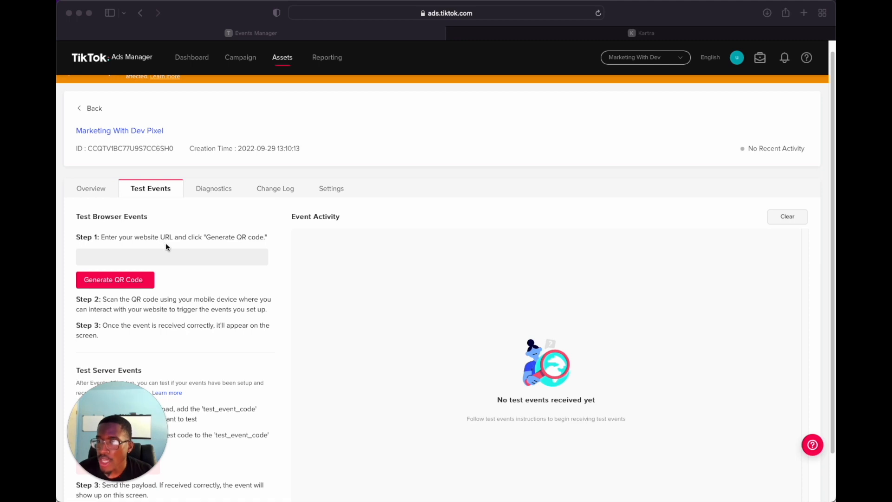
{"action": "left_click", "coordinate": [105, 189]}
{"action": "left_click", "coordinate": [104, 189]}
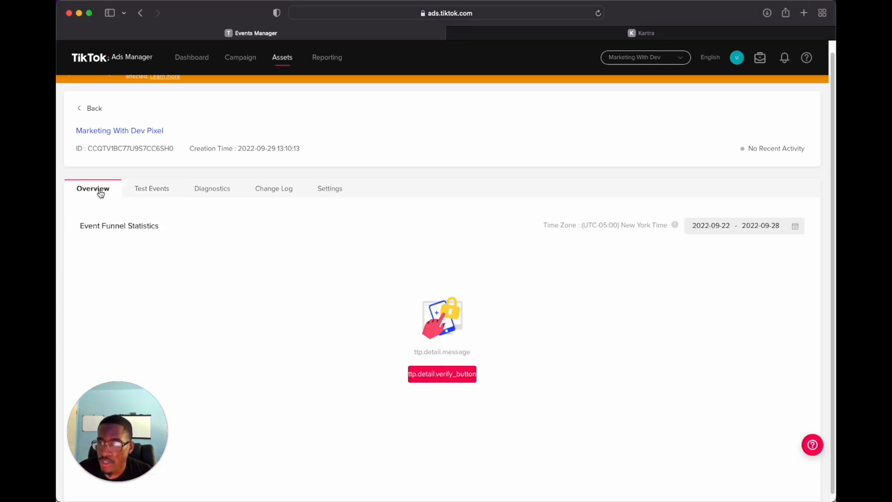
{"action": "left_click", "coordinate": [160, 190]}
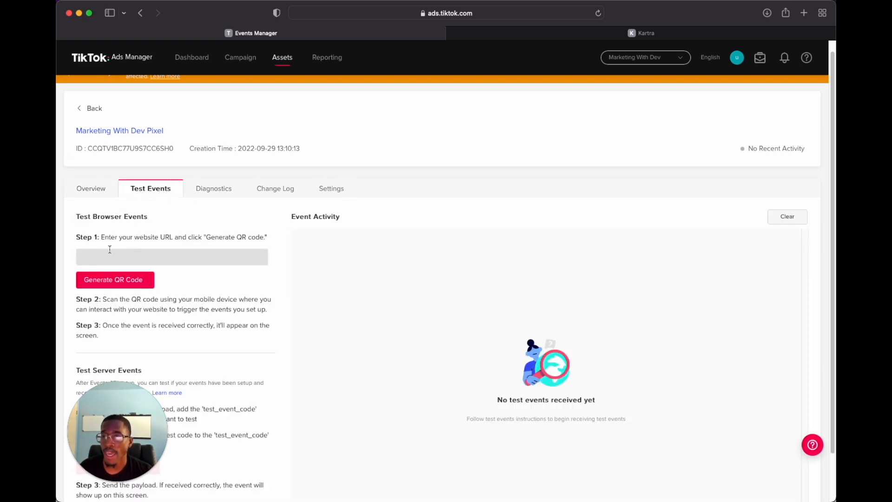
{"action": "left_click", "coordinate": [116, 254]}
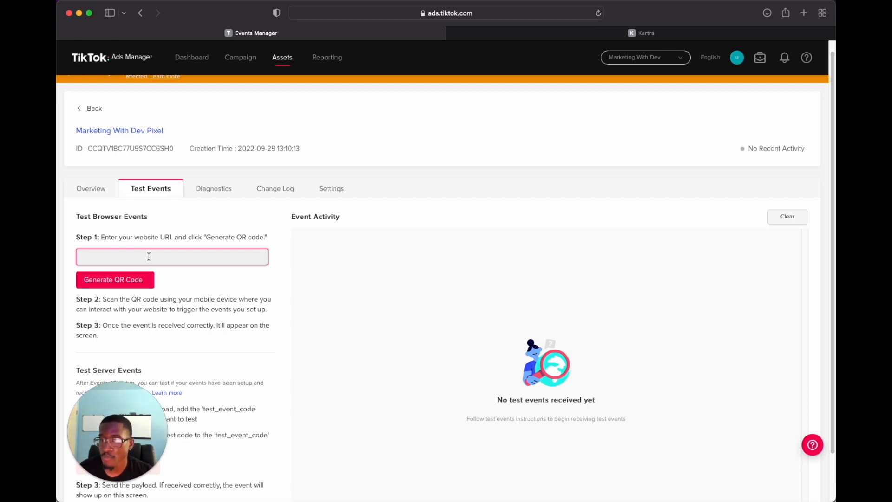
{"action": "right_click", "coordinate": [149, 257]}
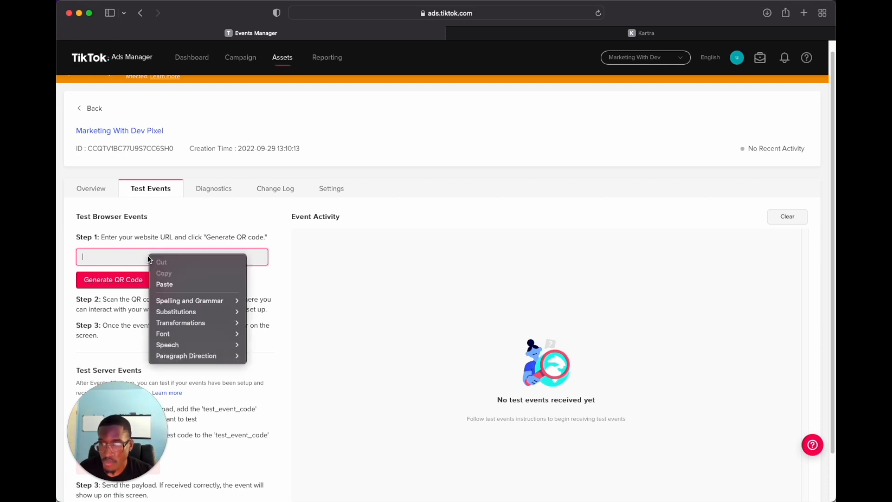
{"action": "left_click", "coordinate": [173, 285]}
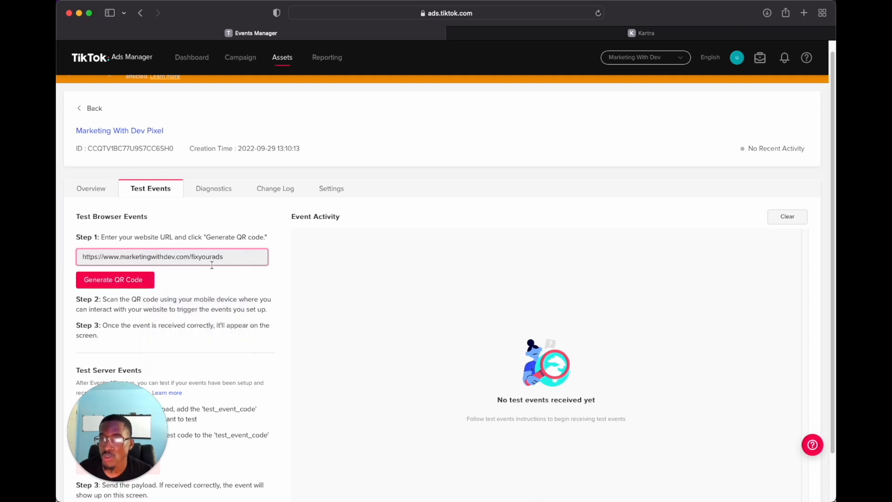
{"action": "left_click", "coordinate": [112, 285]}
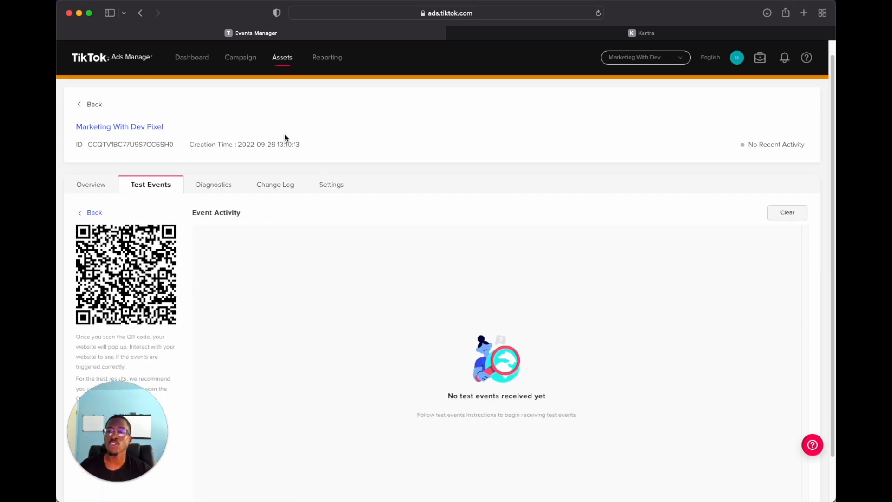
{"action": "scroll", "coordinate": [284, 134], "scroll_direction": "down", "scroll_amount": 1}
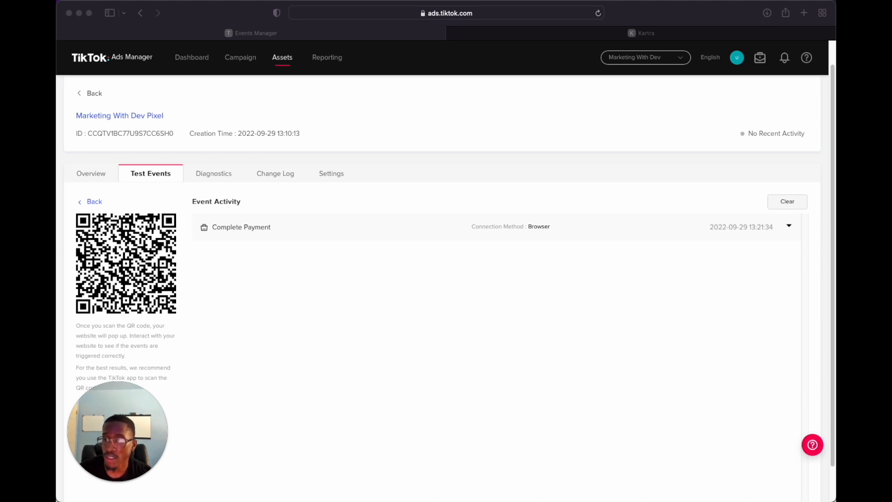
{"action": "scroll", "coordinate": [221, 291], "scroll_direction": "down", "scroll_amount": 1}
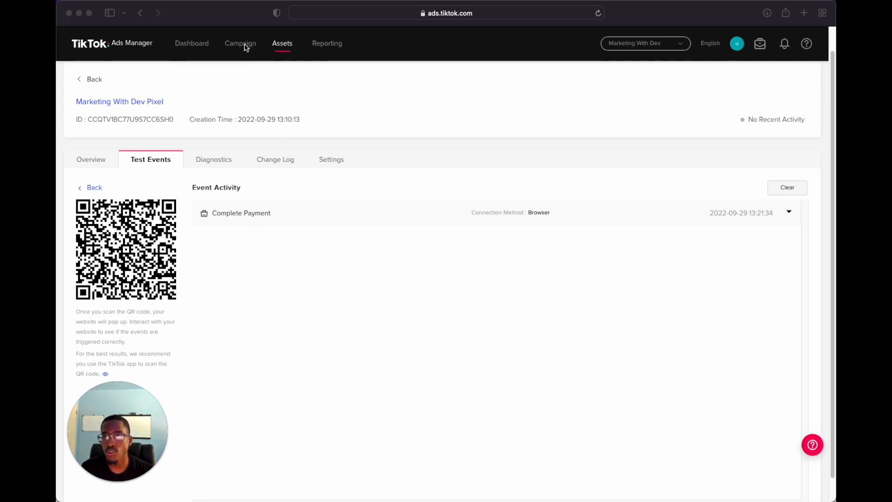
Open the account dashboard and review its spend, ad group status, trends and campaign overview
{"action": "left_click", "coordinate": [203, 47]}
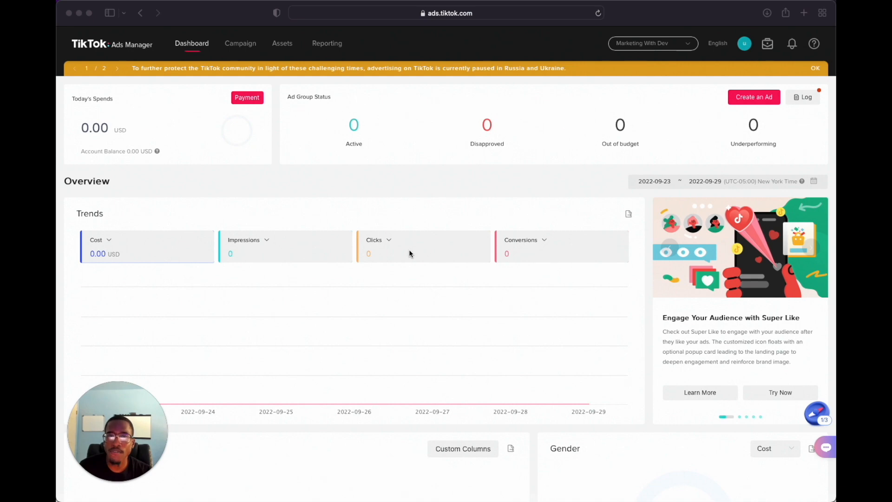
{"action": "scroll", "coordinate": [409, 251], "scroll_direction": "down", "scroll_amount": 3}
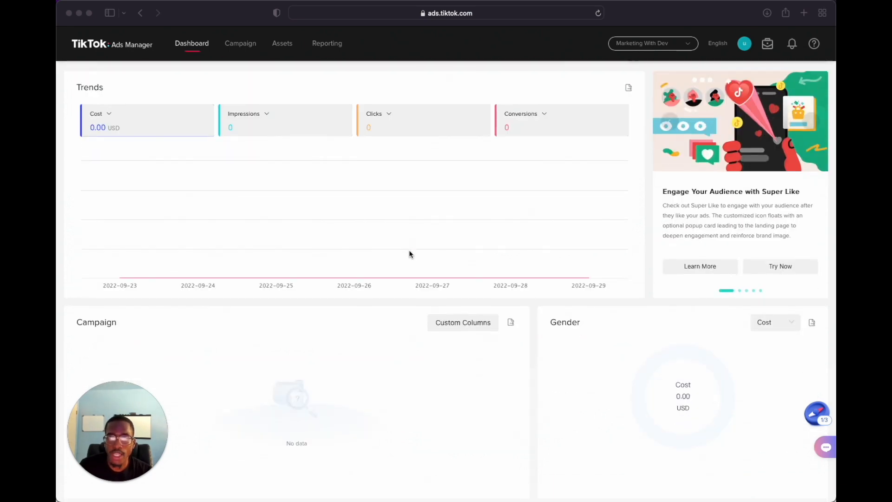
{"action": "scroll", "coordinate": [407, 253], "scroll_direction": "up", "scroll_amount": 3}
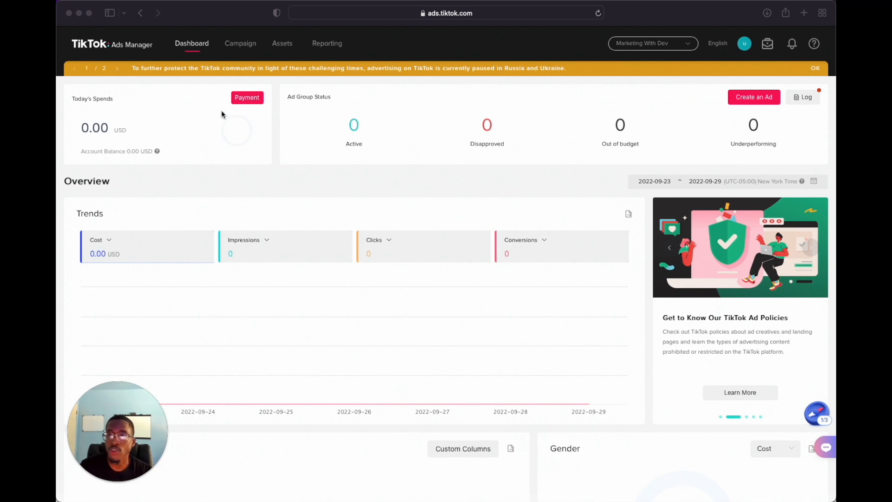
Create a new campaign in Custom Mode with the Website conversions advertising objective
{"action": "left_click", "coordinate": [242, 47]}
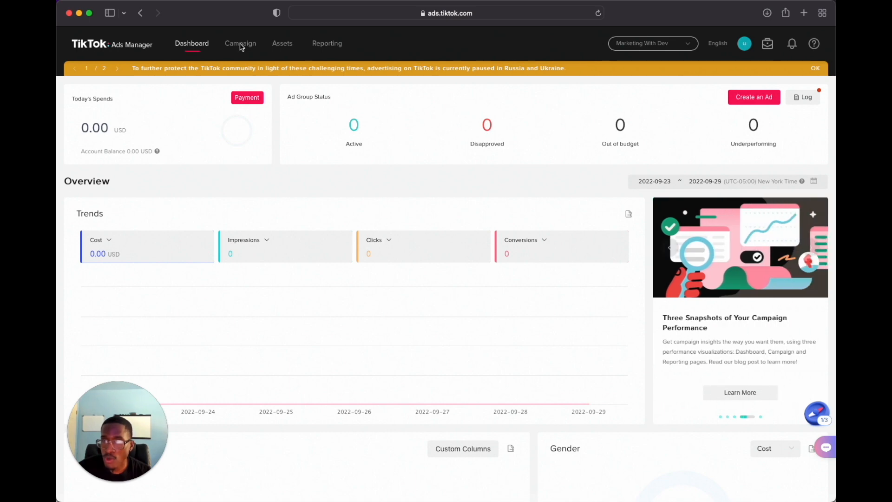
{"action": "left_click", "coordinate": [241, 47]}
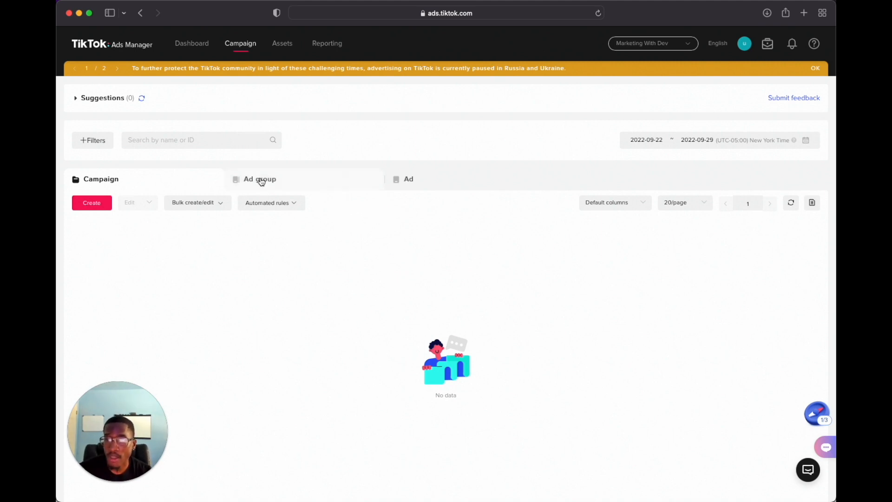
{"action": "left_click", "coordinate": [92, 204]}
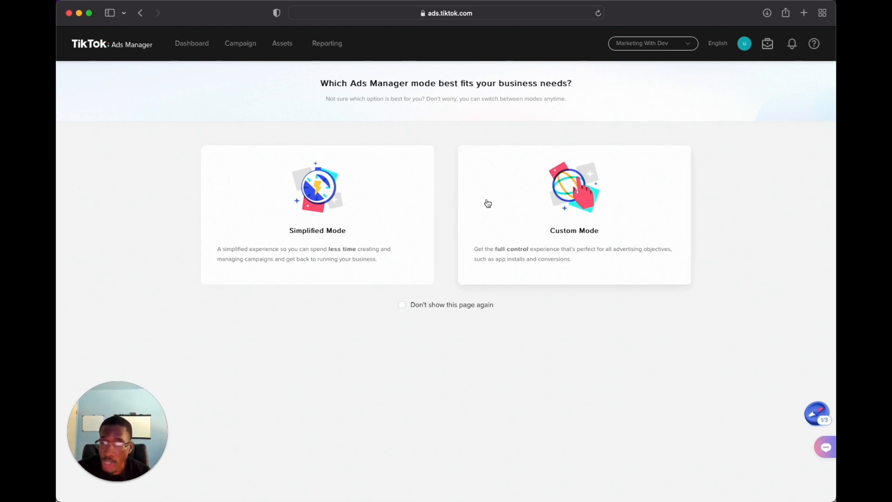
{"action": "left_click", "coordinate": [531, 227]}
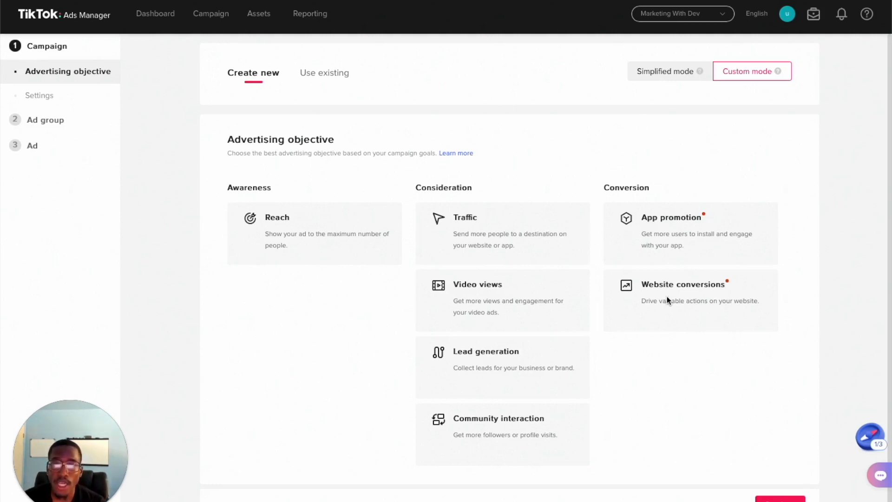
{"action": "left_click", "coordinate": [648, 297]}
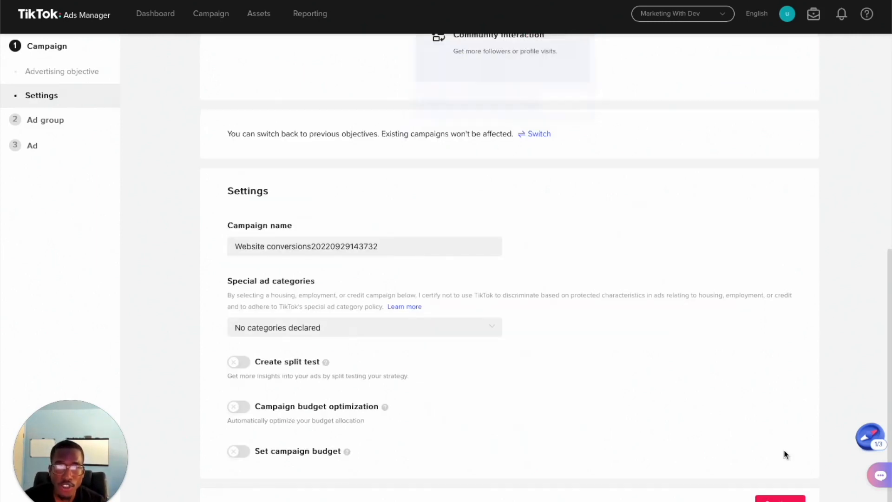
Return to the campaign settings, name the campaign "Super charge session | Conversions | 9/29" and continue to the ad group
{"action": "scroll", "coordinate": [620, 279], "scroll_direction": "up", "scroll_amount": 8}
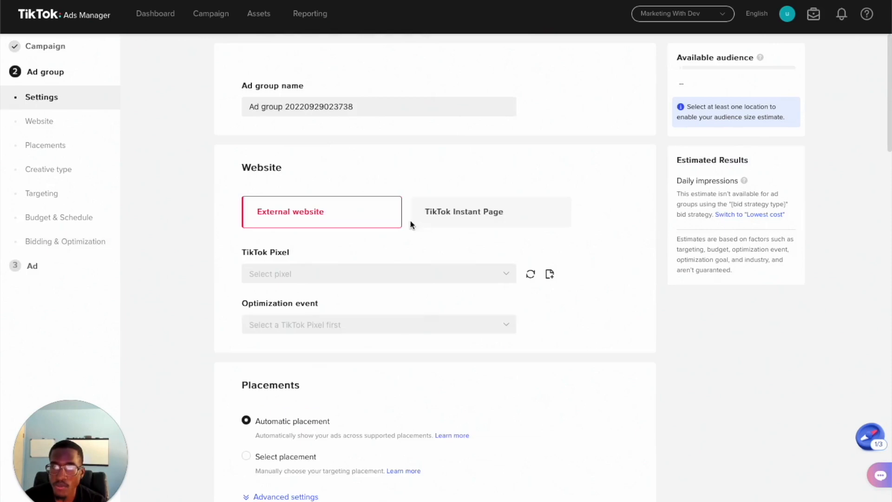
{"action": "left_click", "coordinate": [53, 46]}
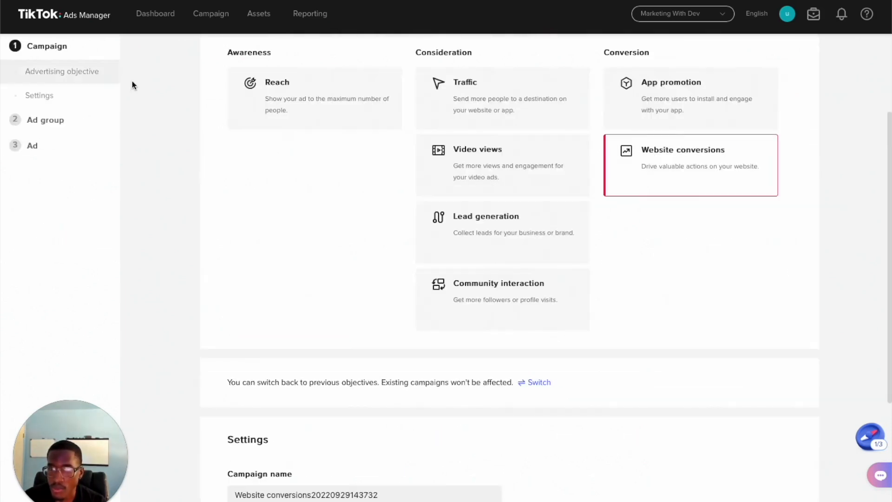
{"action": "scroll", "coordinate": [338, 221], "scroll_direction": "down", "scroll_amount": 5}
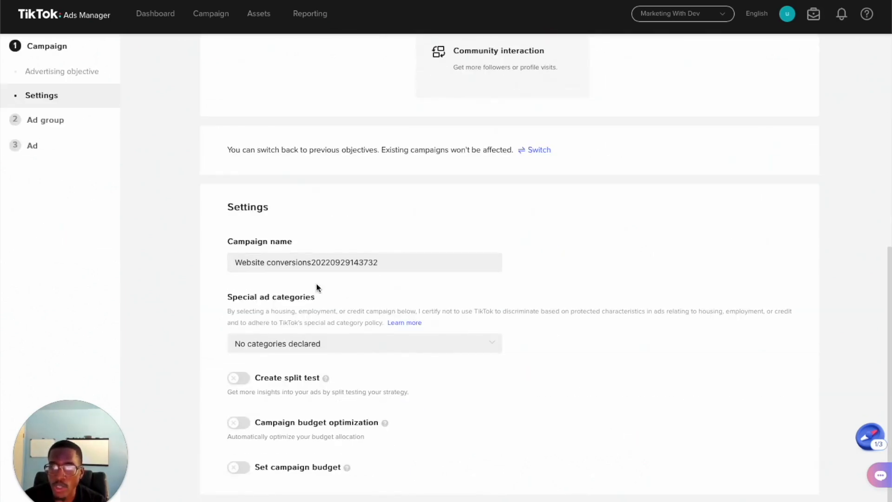
{"action": "scroll", "coordinate": [358, 279], "scroll_direction": "up", "scroll_amount": 1}
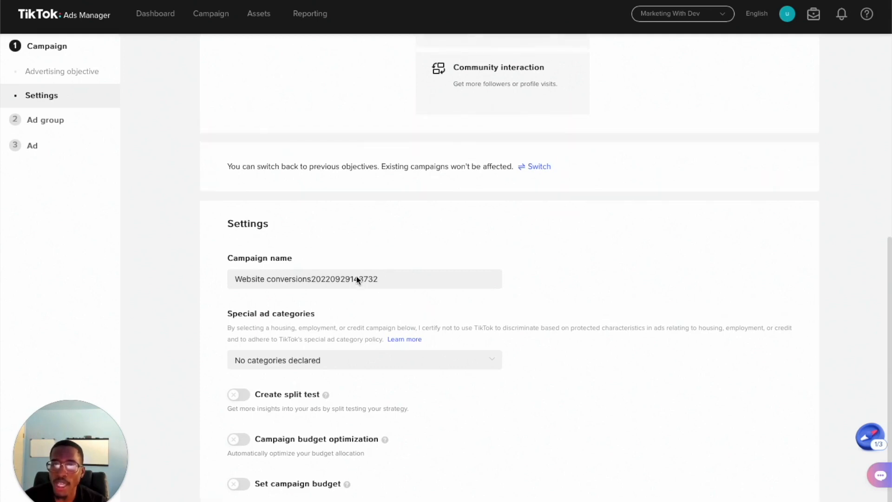
{"action": "left_click_drag", "start_coordinate": [384, 276], "coordinate": [255, 261]}
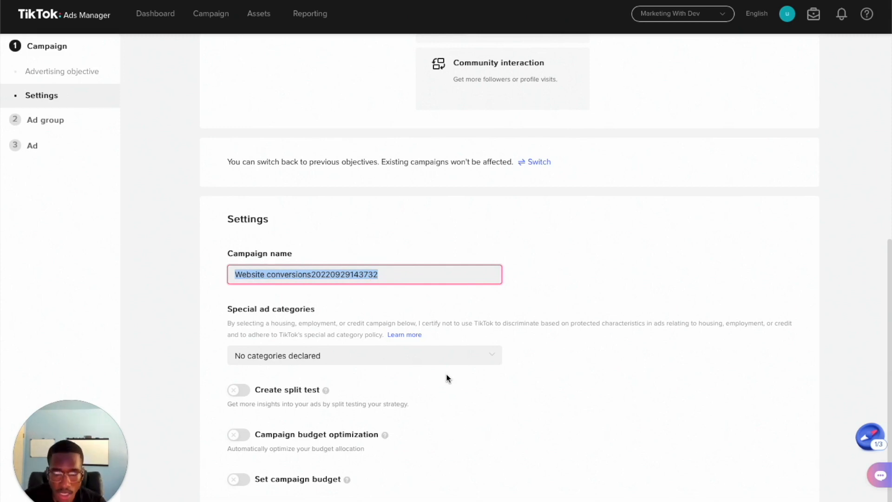
{"action": "key", "text": "BackSpace"}
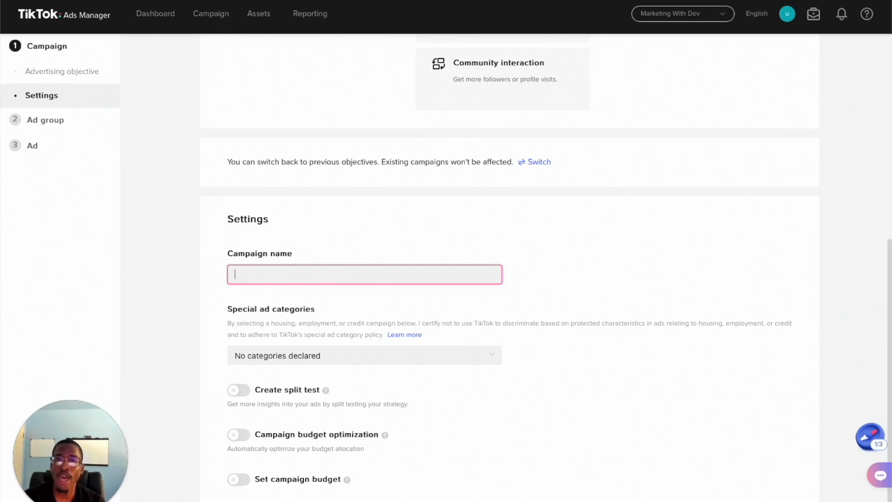
{"action": "type", "text": "Super charge "}
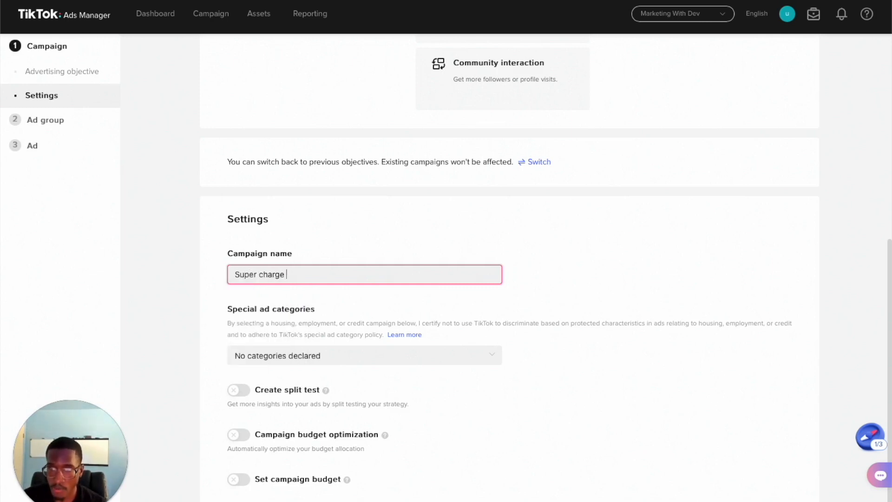
{"action": "type", "text": "sess"}
{"action": "type", "text": "ion"}
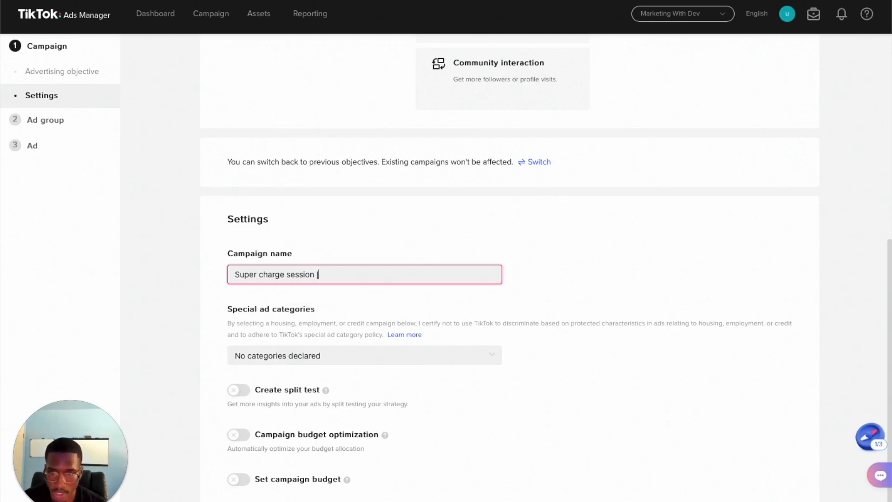
{"action": "key", "text": "BackSpace"}
{"action": "type", "text": "| "}
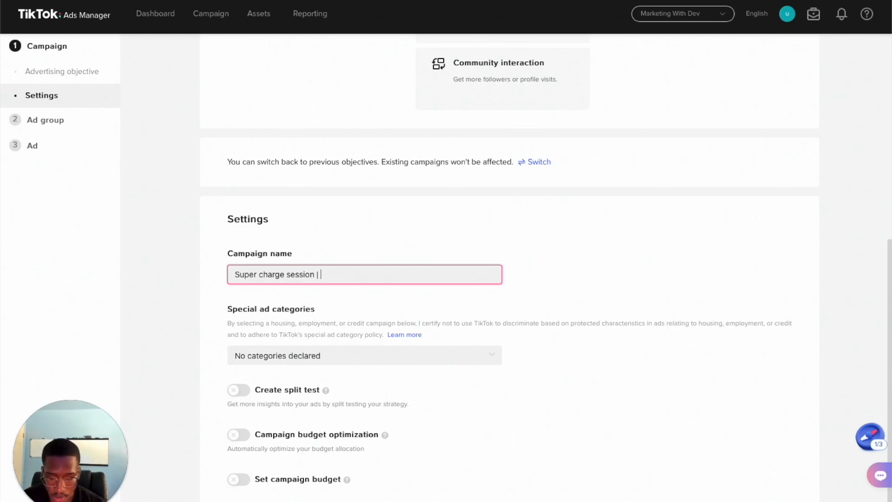
{"action": "type", "text": "Conversions "}
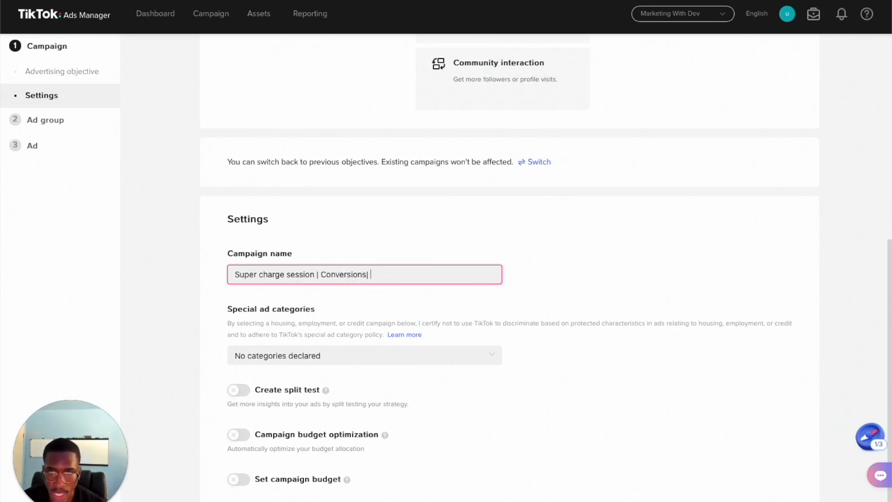
{"action": "type", "text": "| "}
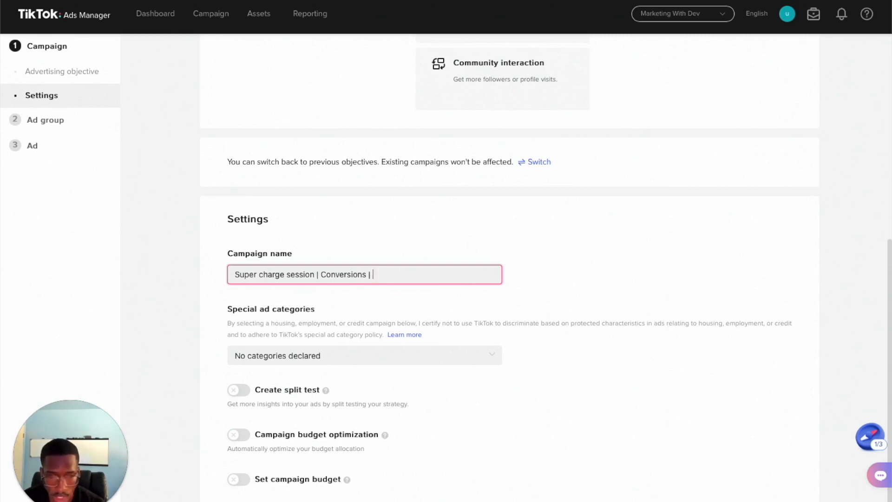
{"action": "type", "text": "9/29"}
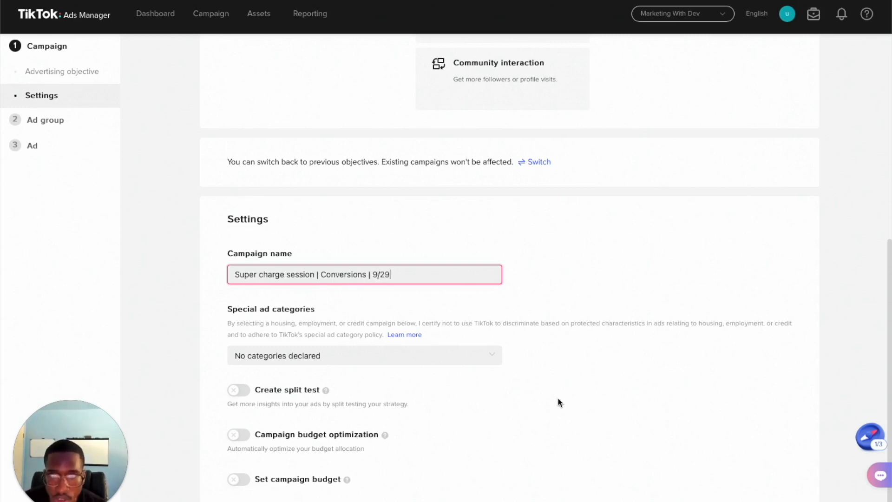
{"action": "left_click", "coordinate": [553, 277]}
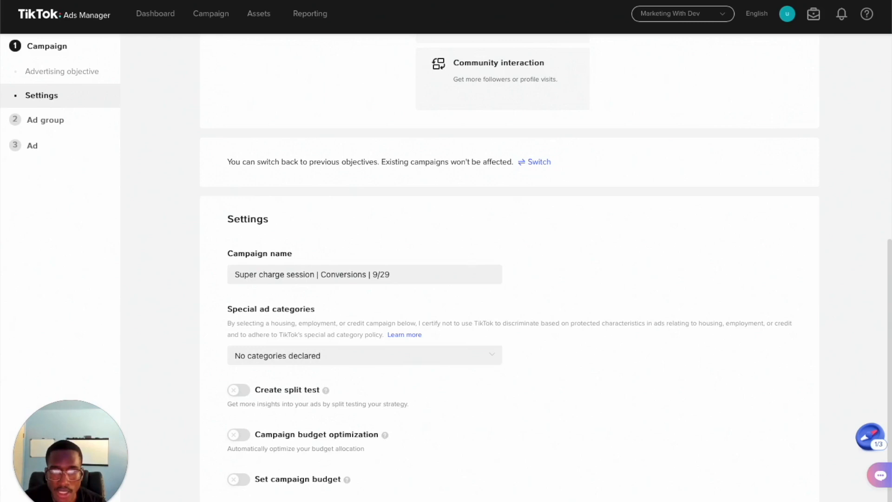
{"action": "left_click", "coordinate": [740, 498]}
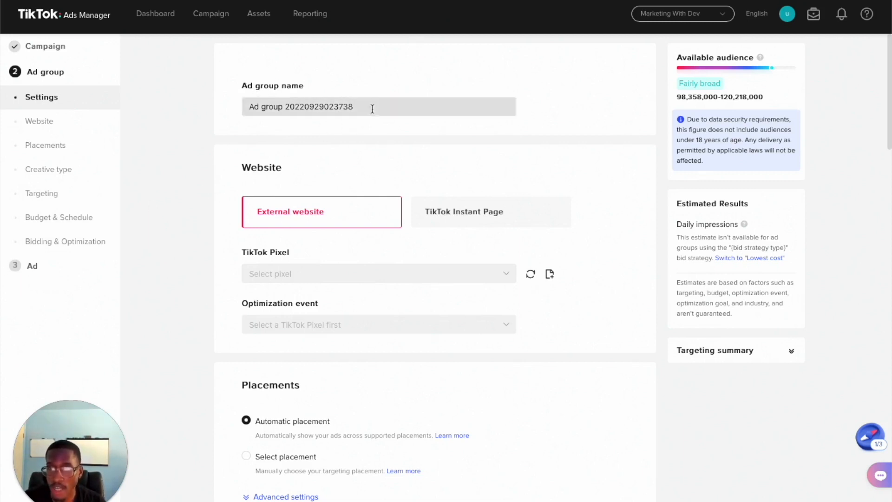
Rename the ad group as "Business"
{"action": "left_click_drag", "start_coordinate": [374, 106], "coordinate": [240, 106]}
{"action": "key", "text": "BackSpace"}
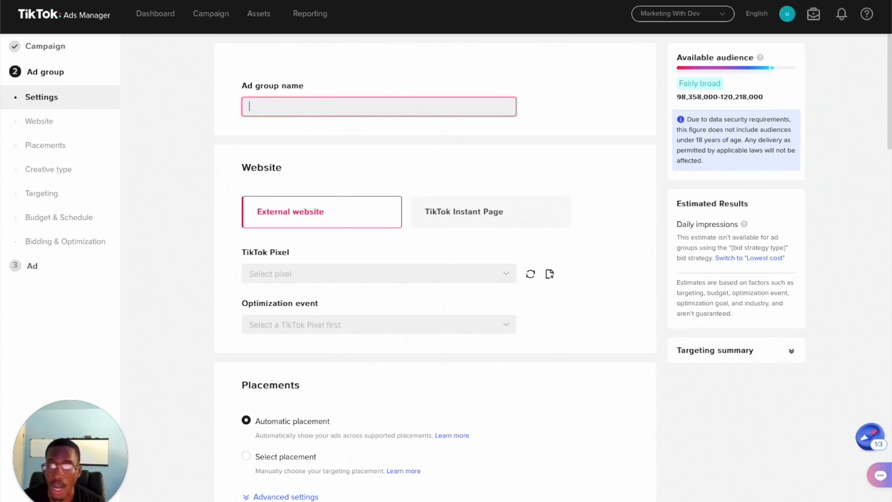
{"action": "type", "text": "Business"}
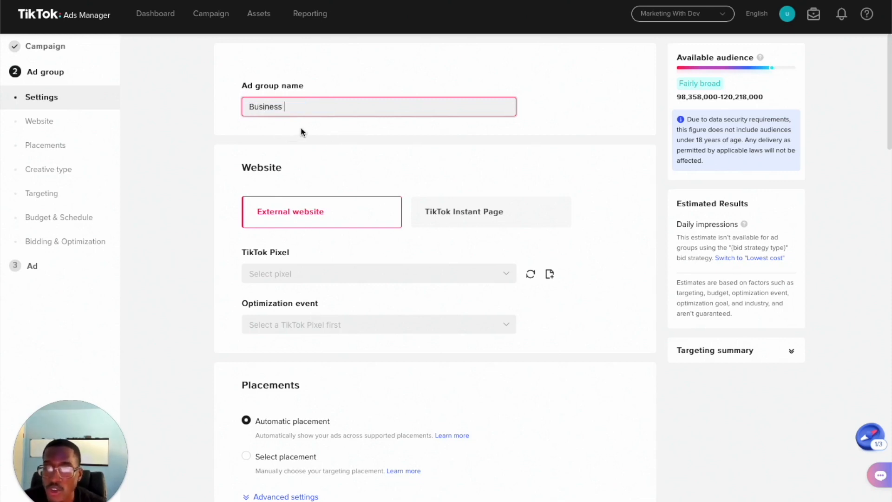
{"action": "left_click", "coordinate": [383, 139]}
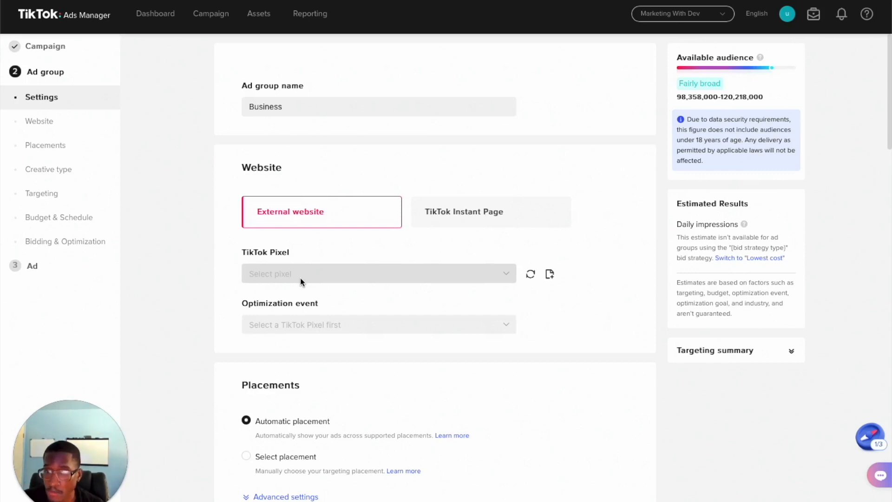
Assign Marketing With Dev Pixel to the ad group's external website, with Complete Payment as the optimization event
{"action": "left_click", "coordinate": [288, 274]}
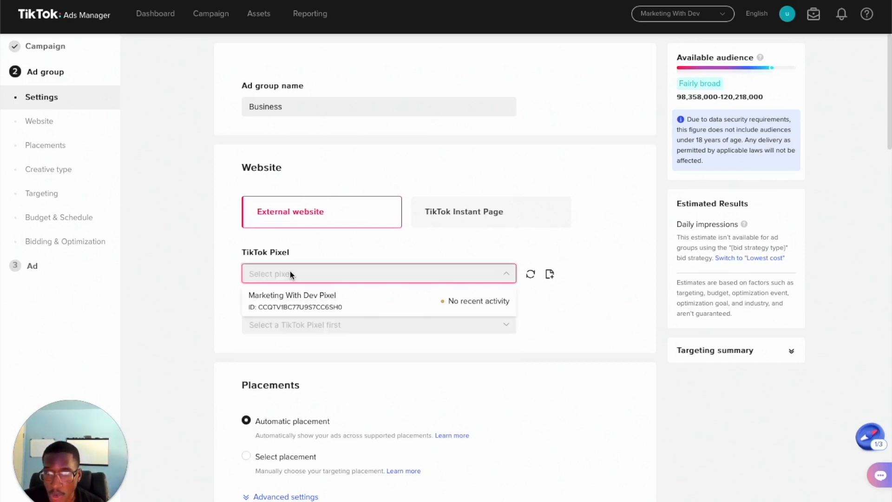
{"action": "left_click", "coordinate": [305, 296]}
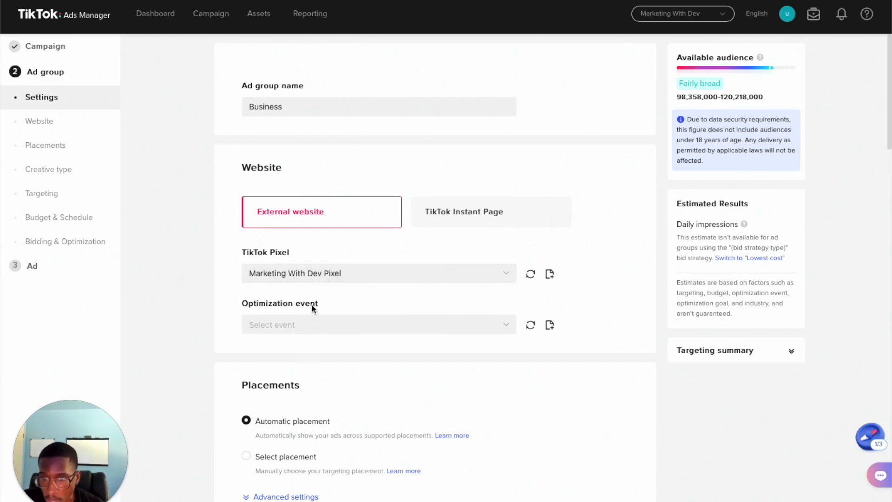
{"action": "left_click", "coordinate": [283, 322]}
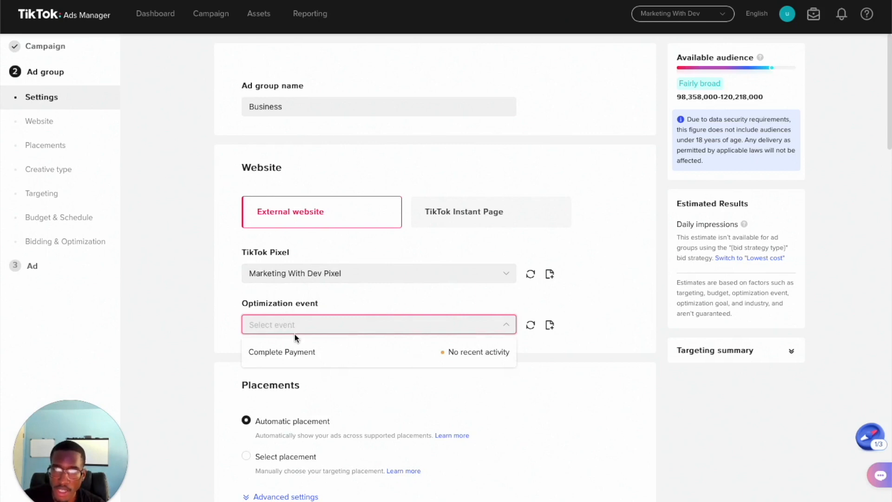
{"action": "left_click", "coordinate": [297, 351]}
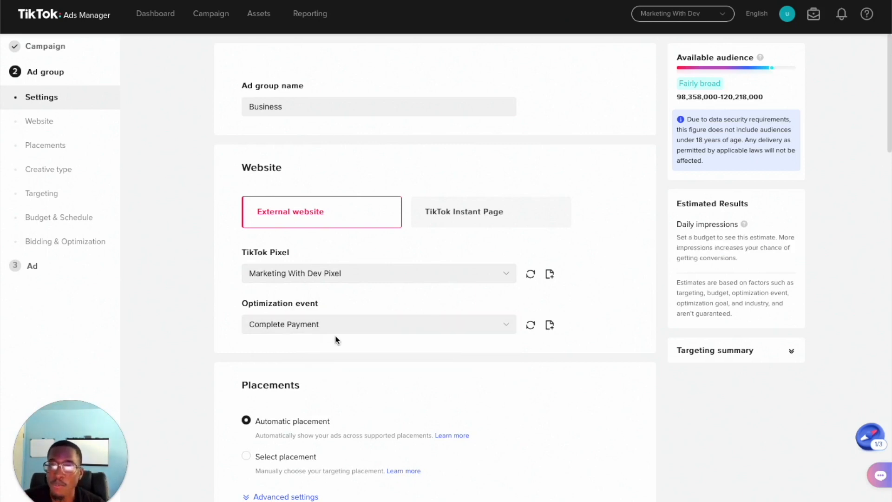
Review the ad group's placement options, automated creative optimization, targeting modes and demographic settings
{"action": "scroll", "coordinate": [366, 306], "scroll_direction": "down", "scroll_amount": 3}
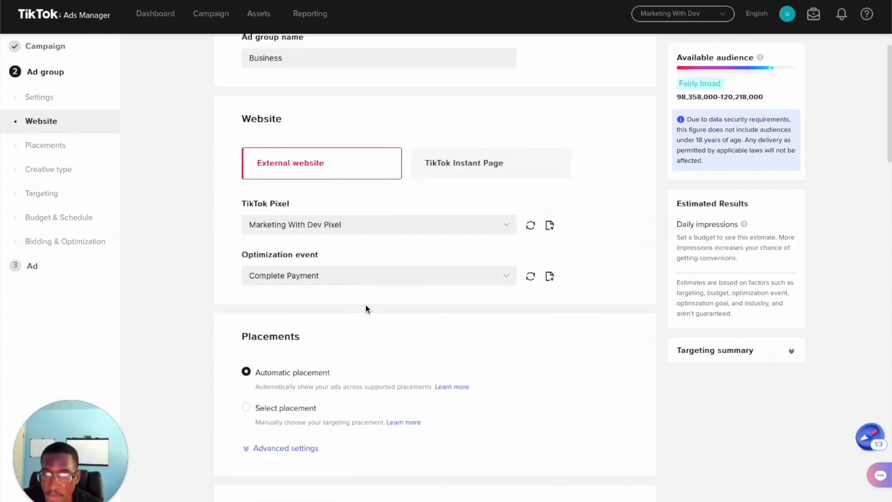
{"action": "scroll", "coordinate": [371, 319], "scroll_direction": "down", "scroll_amount": 1}
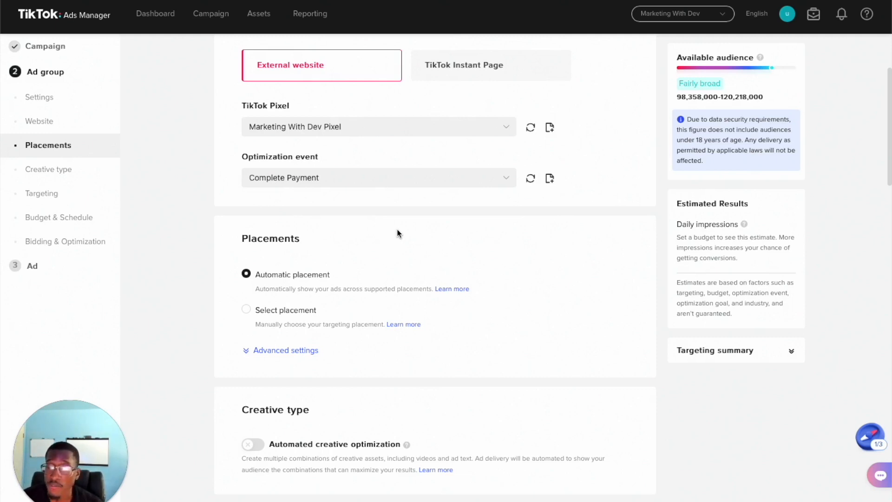
{"action": "scroll", "coordinate": [397, 230], "scroll_direction": "down", "scroll_amount": 3}
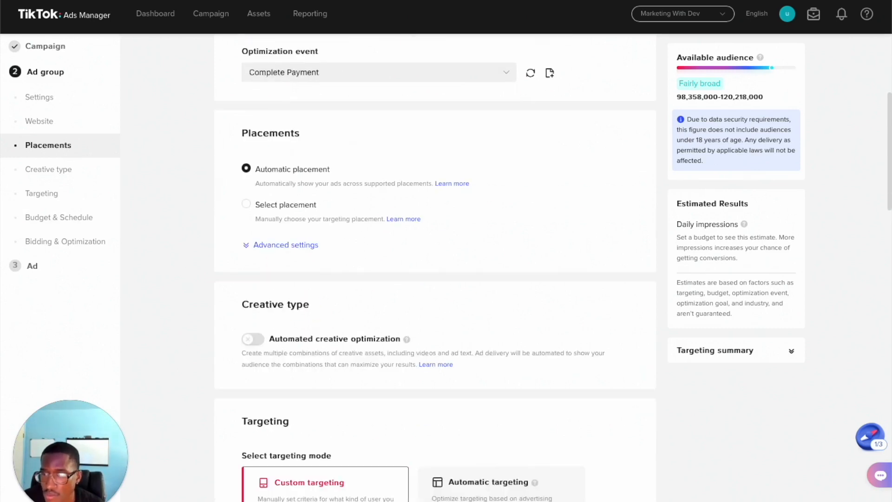
{"action": "scroll", "coordinate": [105, 223], "scroll_direction": "down", "scroll_amount": 5}
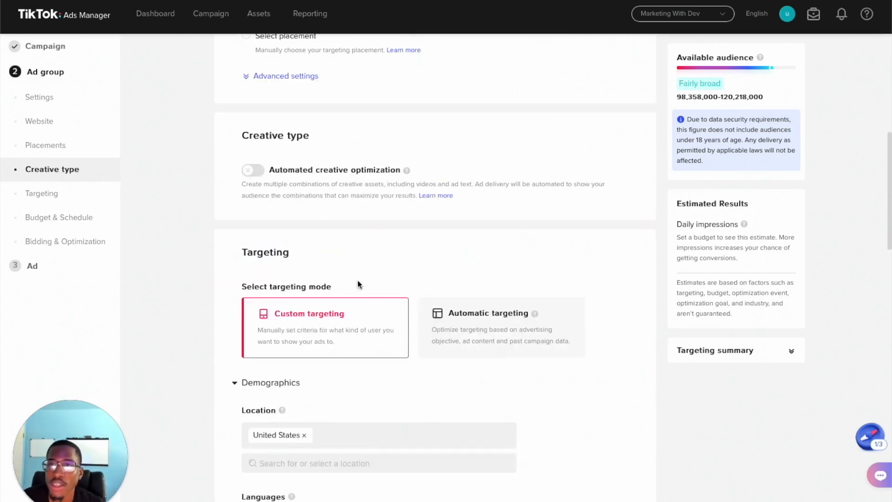
{"action": "scroll", "coordinate": [356, 281], "scroll_direction": "up", "scroll_amount": 3}
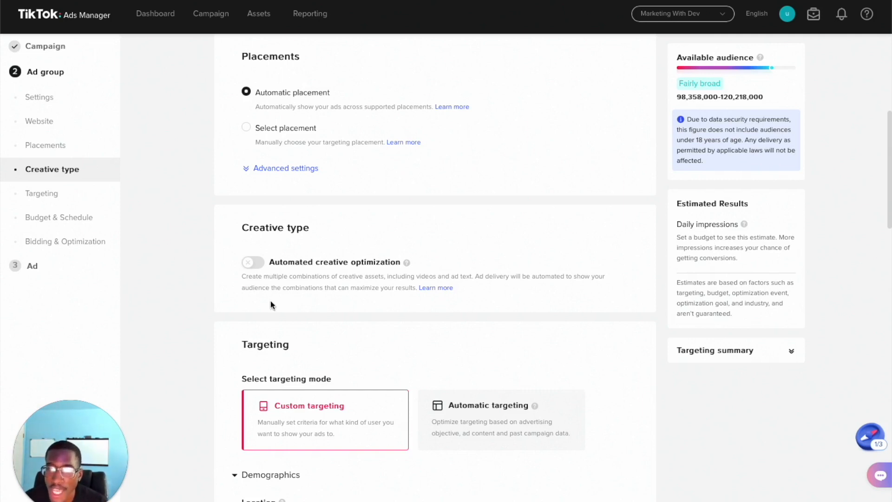
{"action": "scroll", "coordinate": [380, 250], "scroll_direction": "down", "scroll_amount": 2}
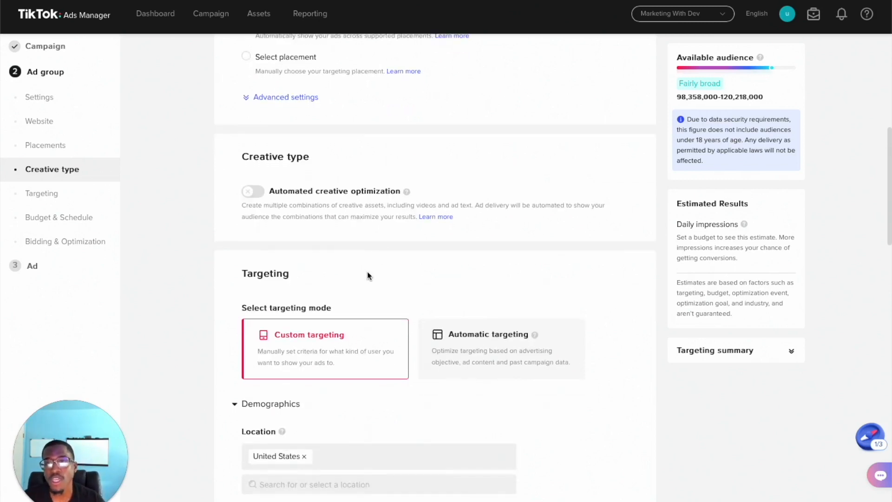
{"action": "scroll", "coordinate": [368, 276], "scroll_direction": "down", "scroll_amount": 3}
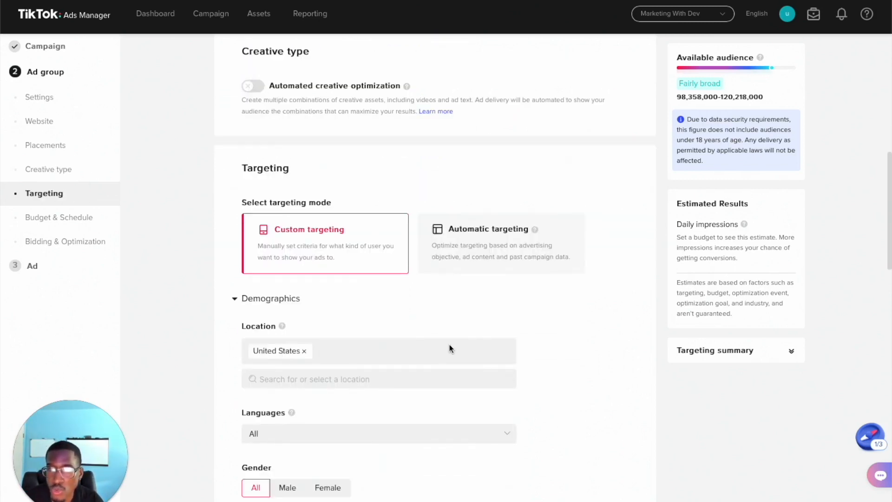
{"action": "scroll", "coordinate": [465, 304], "scroll_direction": "down", "scroll_amount": 1}
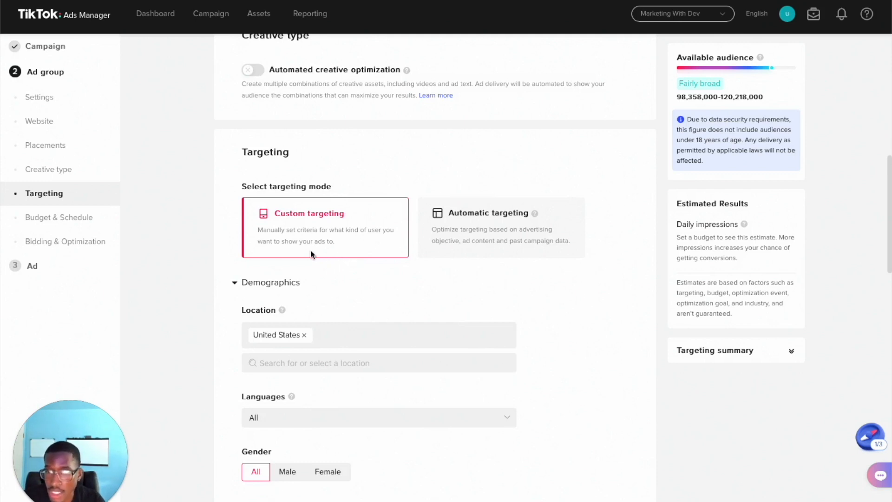
{"action": "scroll", "coordinate": [311, 252], "scroll_direction": "down", "scroll_amount": 1}
{"action": "scroll", "coordinate": [311, 254], "scroll_direction": "down", "scroll_amount": 1}
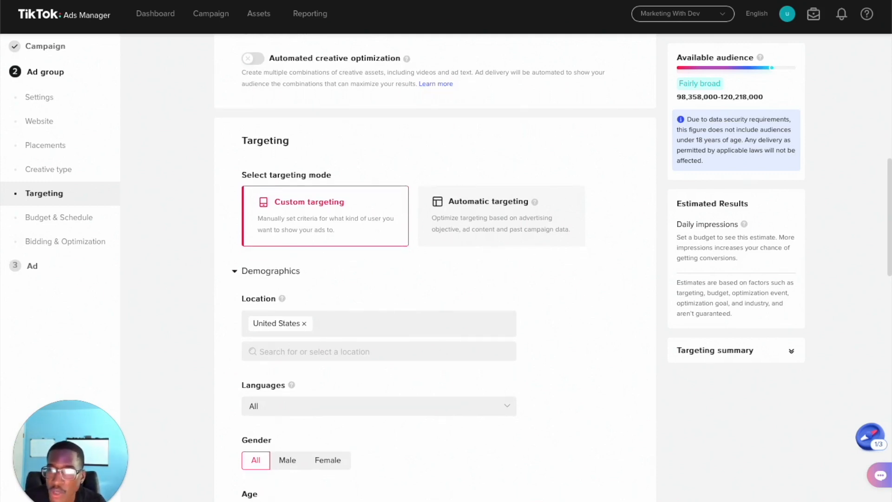
{"action": "scroll", "coordinate": [379, 296], "scroll_direction": "down", "scroll_amount": 2}
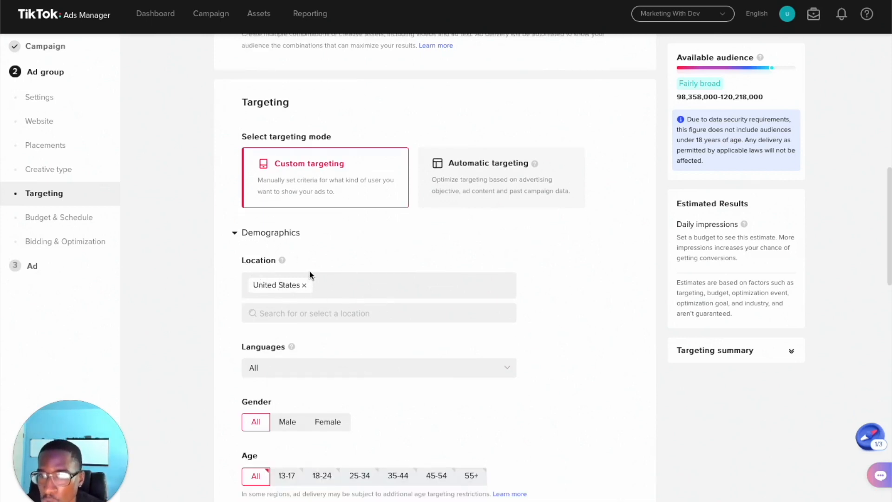
{"action": "scroll", "coordinate": [330, 245], "scroll_direction": "down", "scroll_amount": 1}
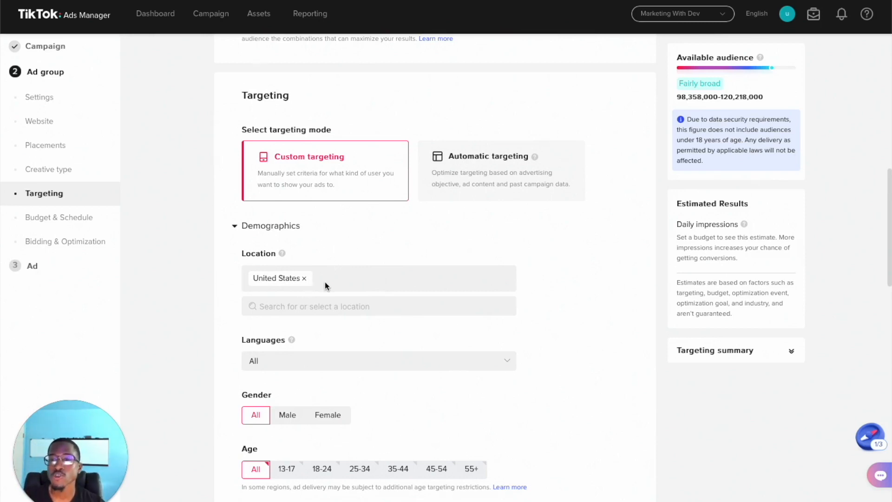
{"action": "scroll", "coordinate": [327, 281], "scroll_direction": "down", "scroll_amount": 1}
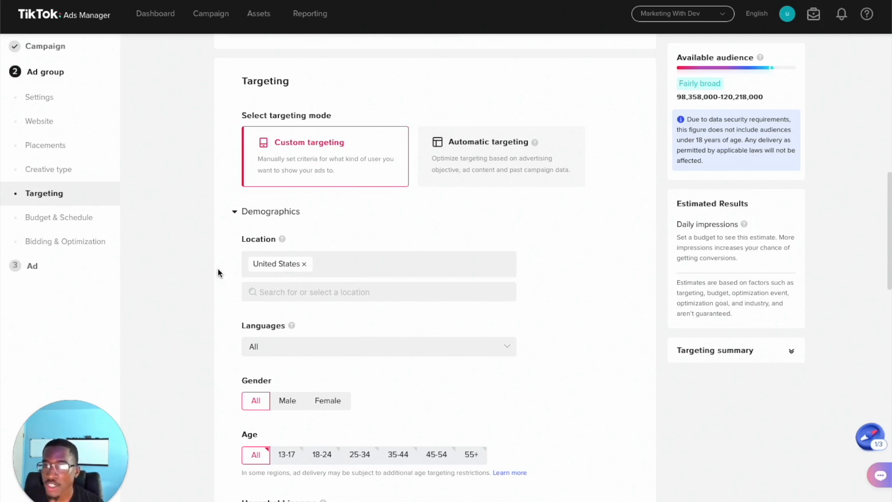
Review the available location and language options in the ad group's demographic targeting
{"action": "left_click", "coordinate": [278, 291]}
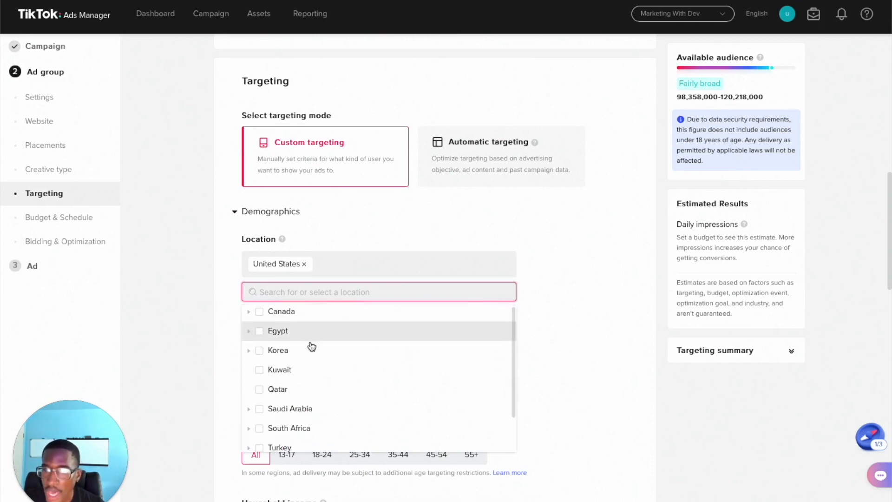
{"action": "scroll", "coordinate": [312, 348], "scroll_direction": "down", "scroll_amount": 3}
{"action": "scroll", "coordinate": [313, 350], "scroll_direction": "up", "scroll_amount": 2}
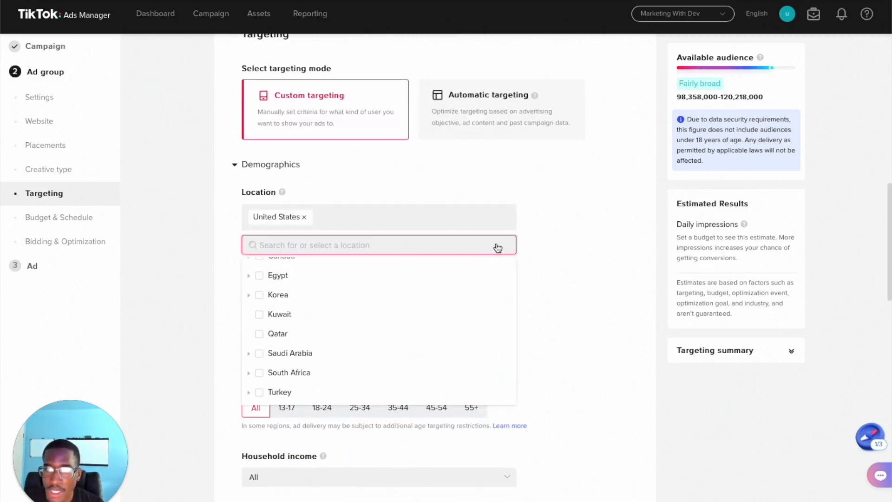
{"action": "left_click", "coordinate": [539, 238]}
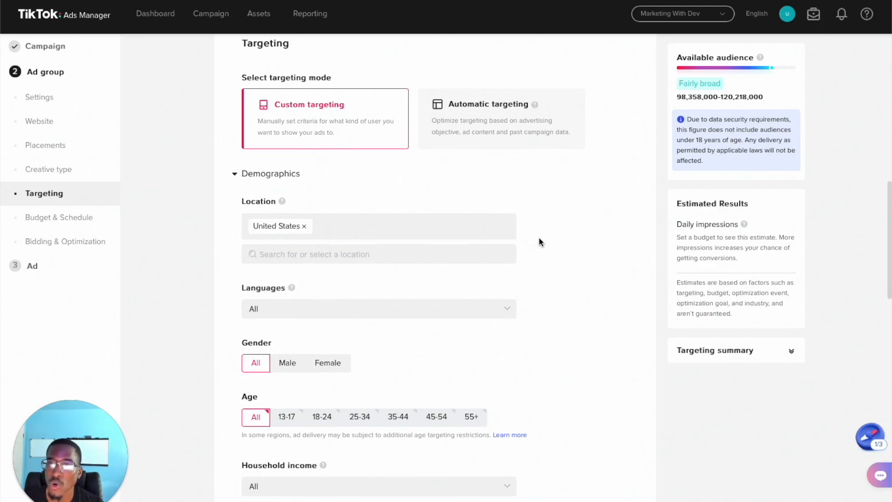
{"action": "left_click", "coordinate": [279, 306]}
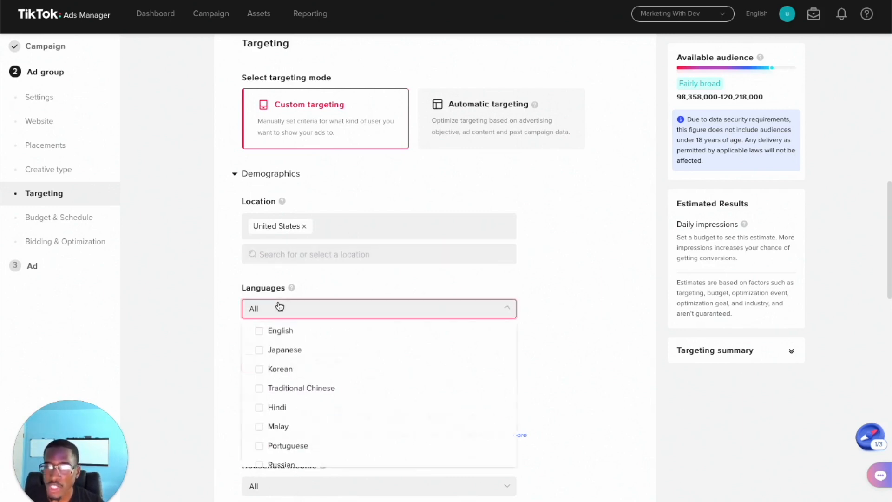
{"action": "left_click", "coordinate": [566, 284]}
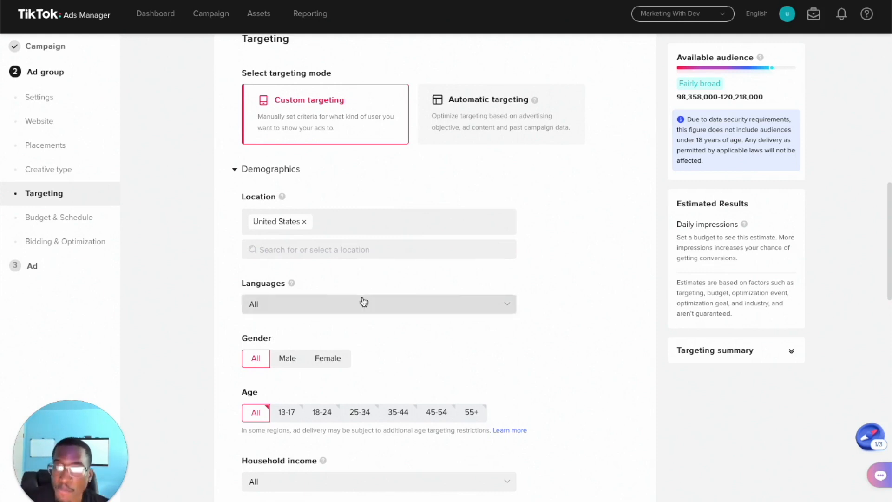
Examine the gender, age and household income targeting options in the demographics section
{"action": "scroll", "coordinate": [363, 302], "scroll_direction": "down", "scroll_amount": 1}
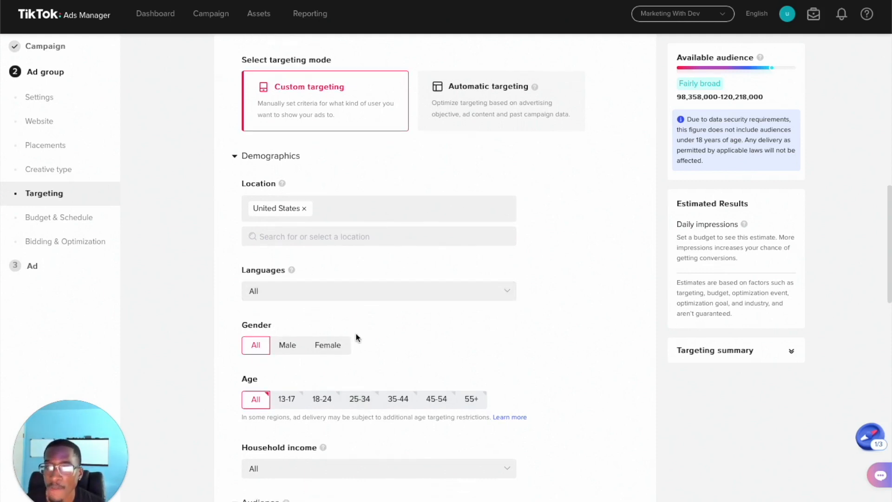
{"action": "scroll", "coordinate": [356, 333], "scroll_direction": "down", "scroll_amount": 1}
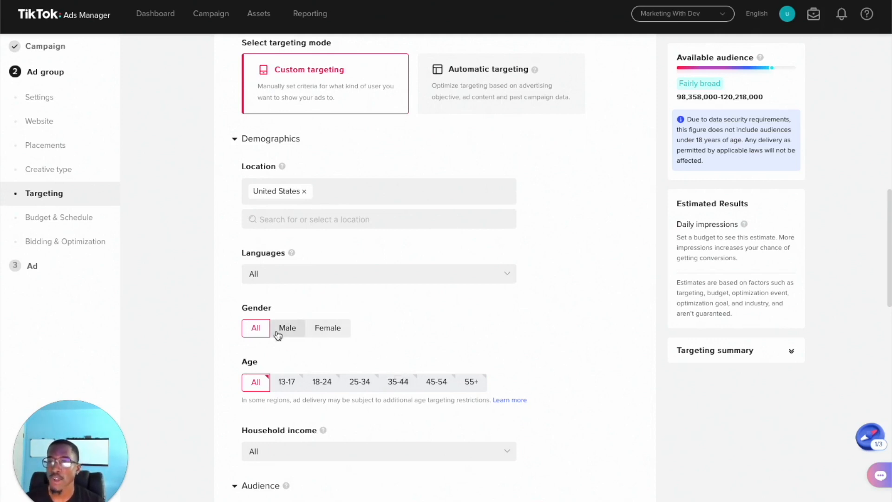
{"action": "scroll", "coordinate": [384, 351], "scroll_direction": "down", "scroll_amount": 1}
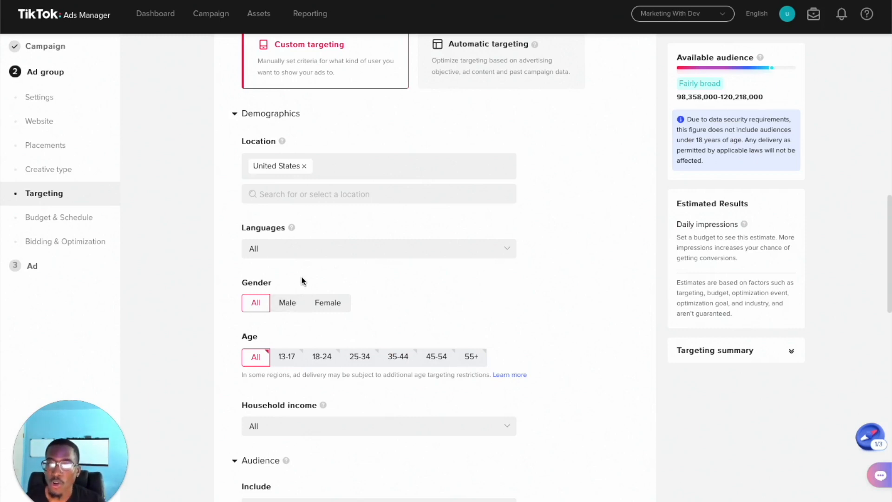
{"action": "scroll", "coordinate": [388, 316], "scroll_direction": "down", "scroll_amount": 1}
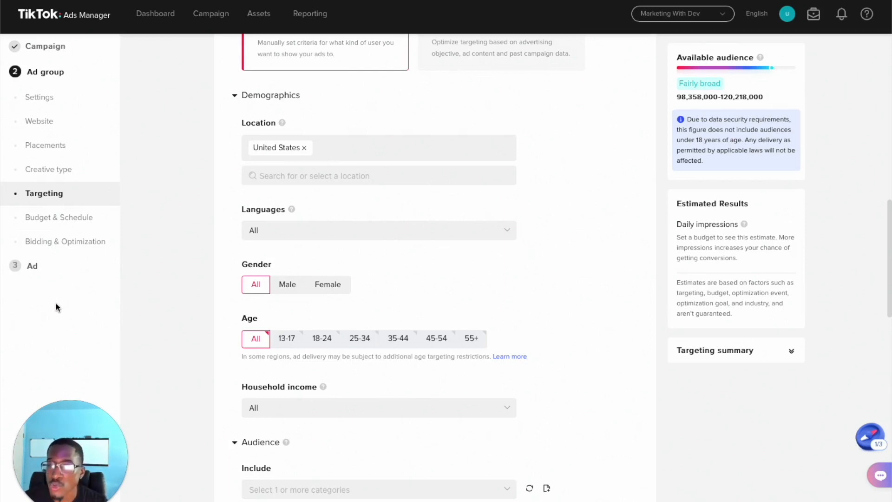
{"action": "scroll", "coordinate": [308, 336], "scroll_direction": "down", "scroll_amount": 1}
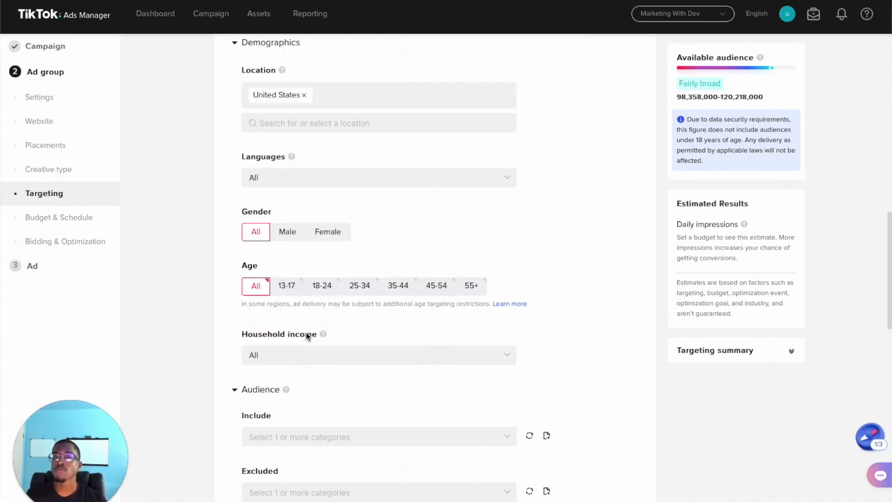
{"action": "left_click", "coordinate": [285, 355]}
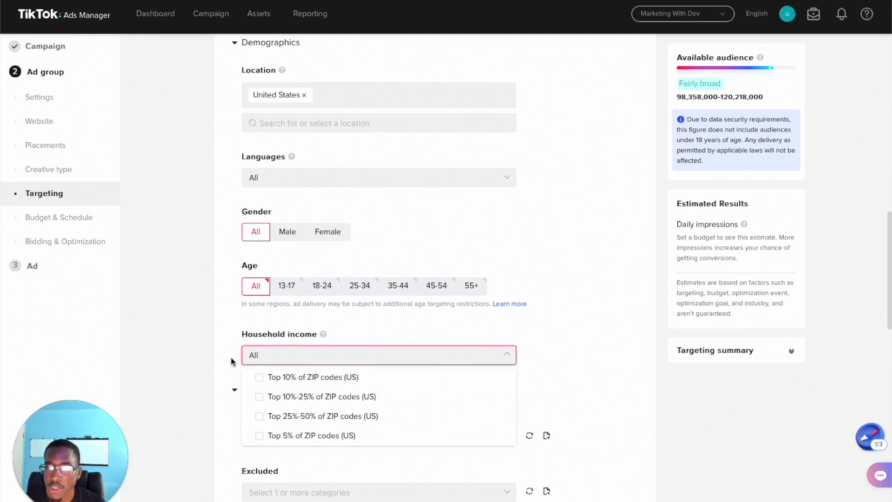
{"action": "left_click", "coordinate": [215, 359]}
Check the custom and lookalike audience choices for both the included and excluded audiences
{"action": "scroll", "coordinate": [418, 362], "scroll_direction": "down", "scroll_amount": 3}
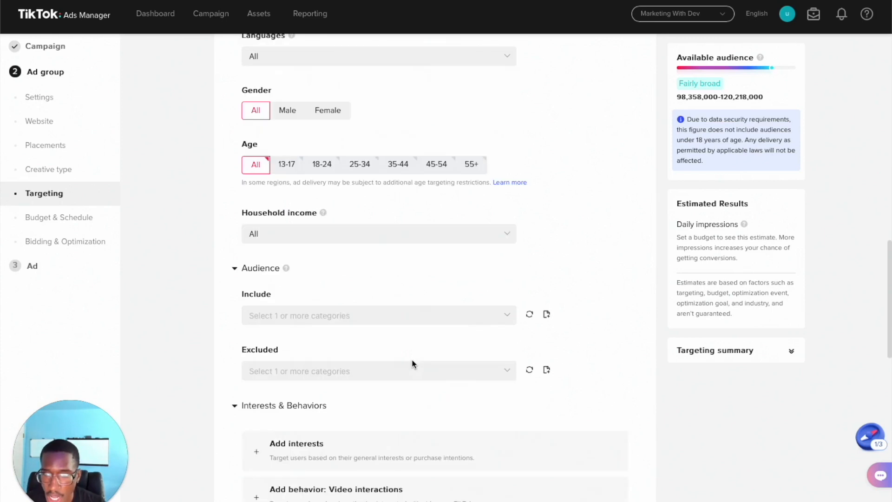
{"action": "left_click", "coordinate": [312, 321]}
{"action": "left_click", "coordinate": [333, 282]}
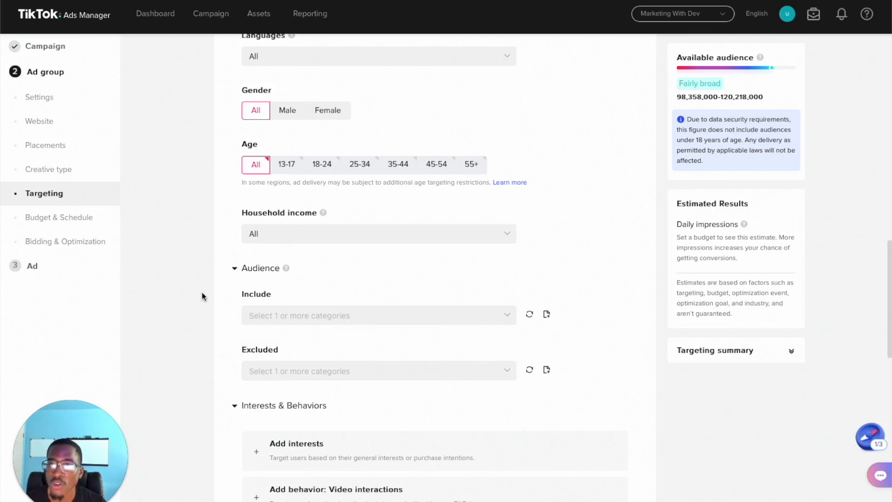
{"action": "scroll", "coordinate": [464, 223], "scroll_direction": "down", "scroll_amount": 1}
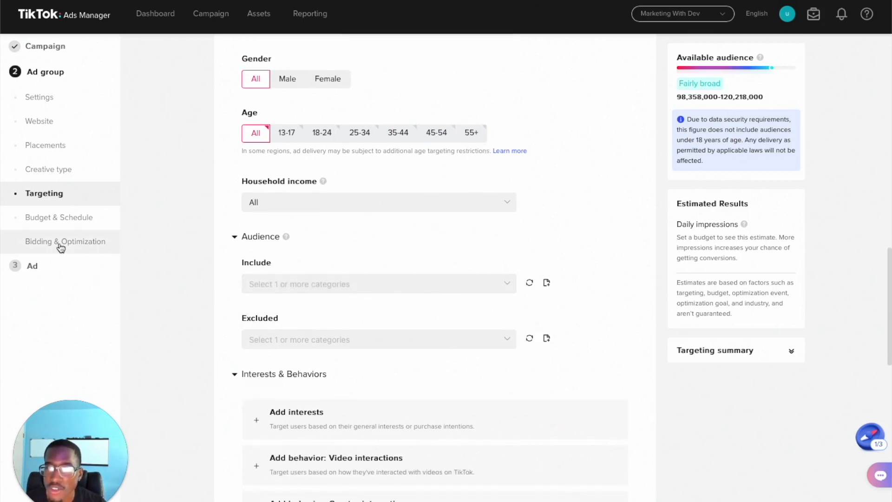
{"action": "left_click", "coordinate": [283, 284]}
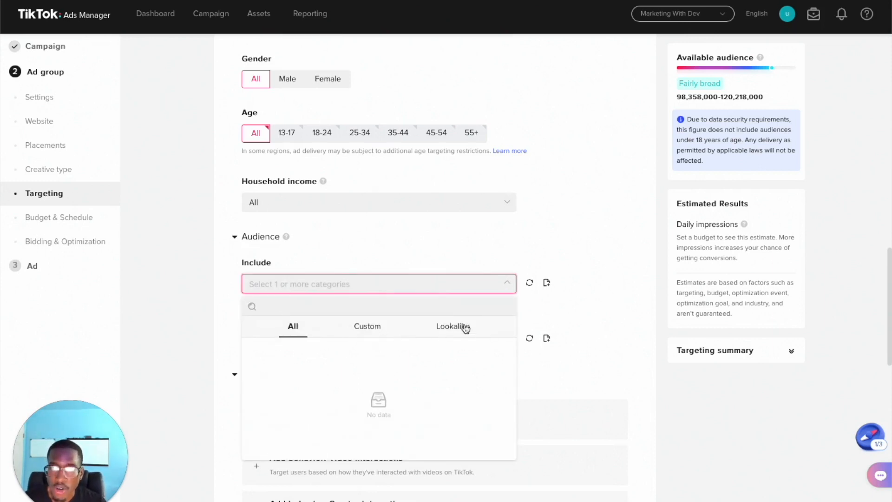
{"action": "left_click", "coordinate": [589, 296]}
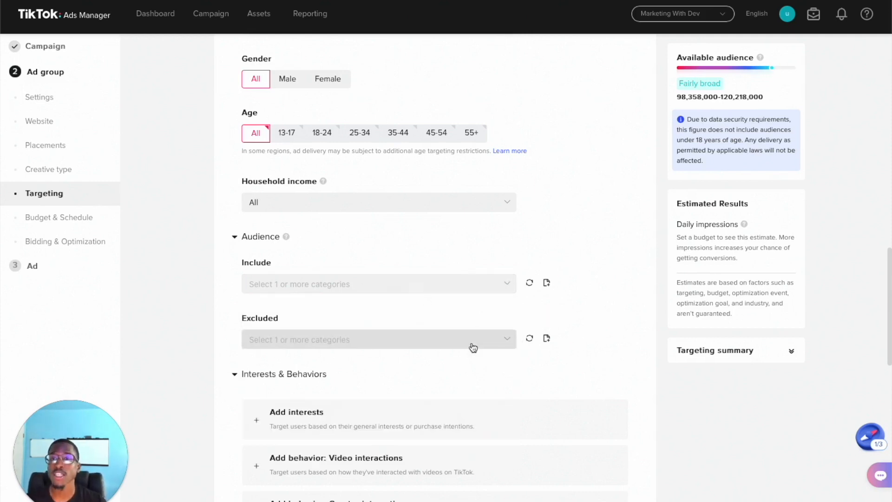
{"action": "left_click", "coordinate": [368, 347]}
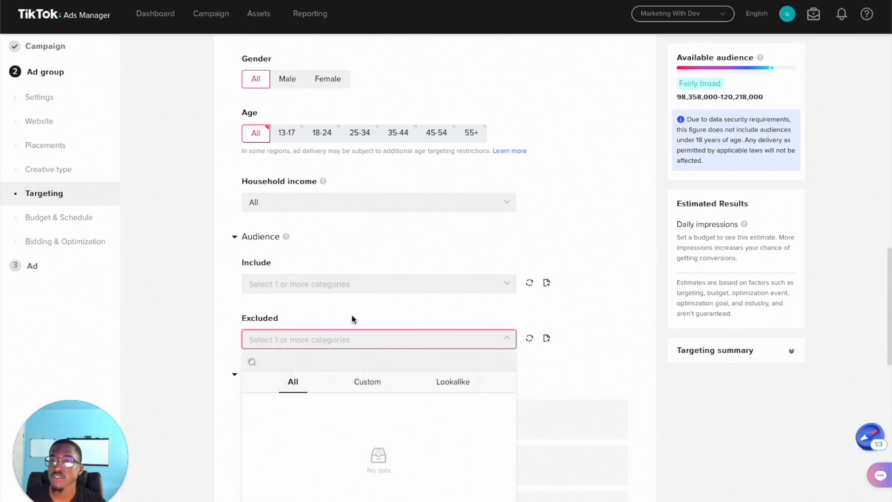
{"action": "left_click", "coordinate": [374, 321]}
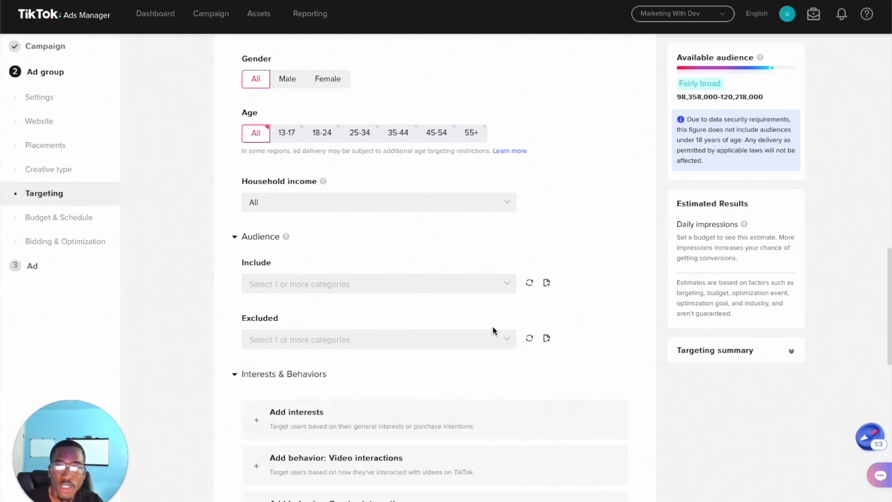
Add an interests condition to the ad group's targeting and browse its general interest categories
{"action": "scroll", "coordinate": [425, 322], "scroll_direction": "down", "scroll_amount": 3}
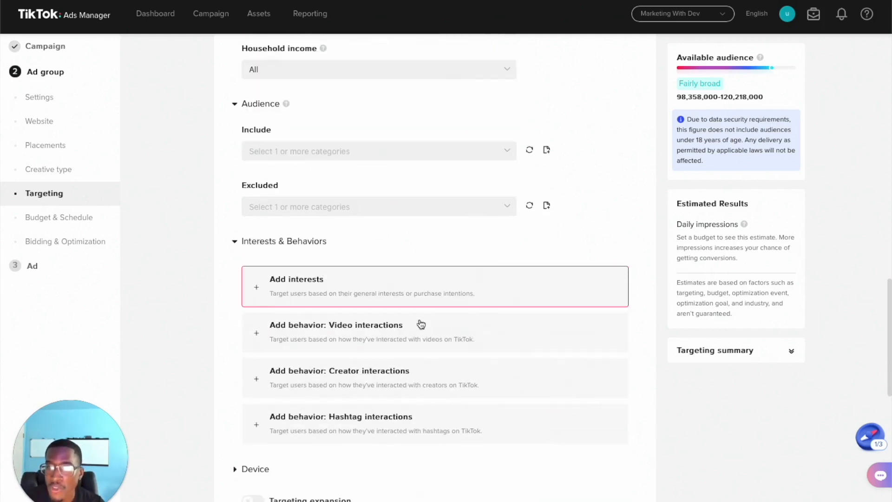
{"action": "left_click", "coordinate": [313, 290]}
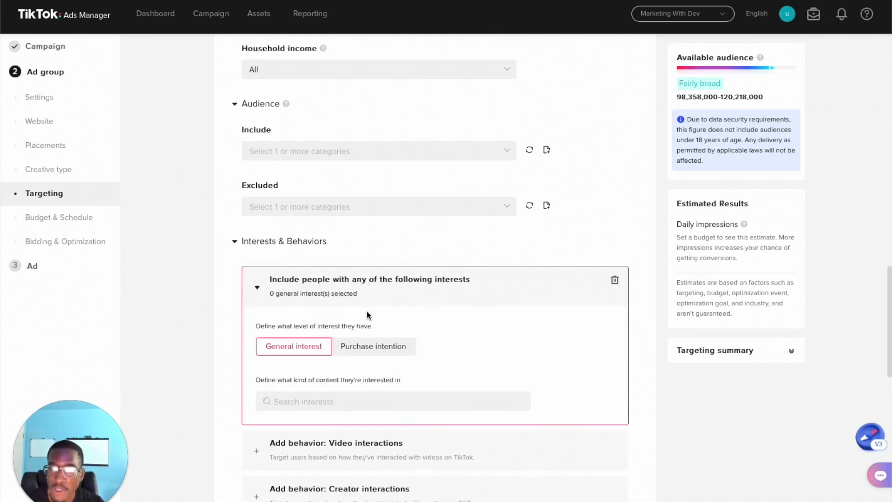
{"action": "left_click", "coordinate": [300, 402]}
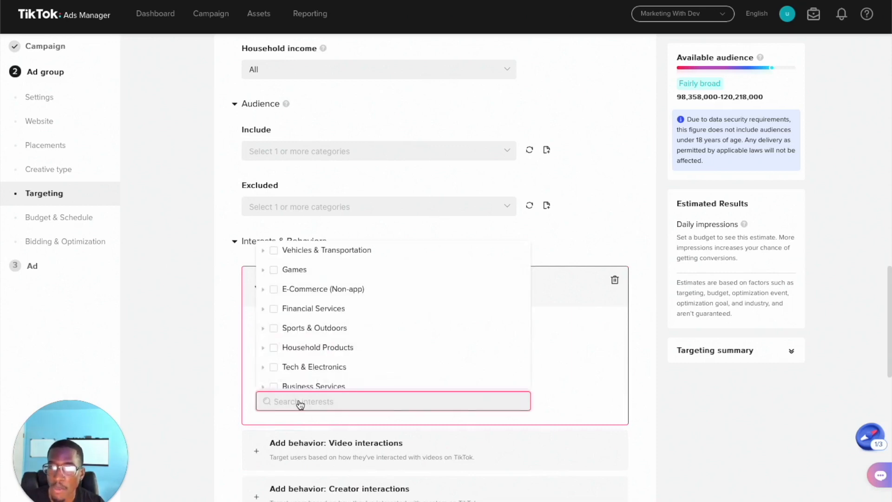
{"action": "scroll", "coordinate": [367, 278], "scroll_direction": "up", "scroll_amount": 3}
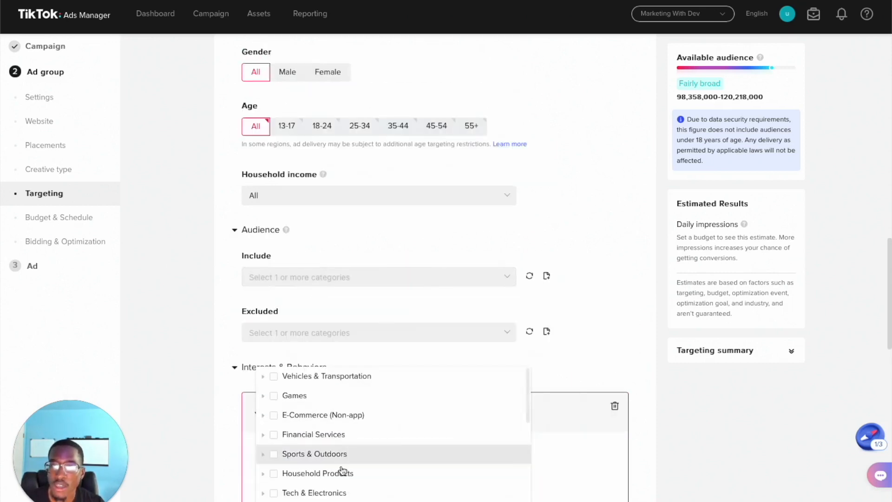
{"action": "scroll", "coordinate": [341, 476], "scroll_direction": "down", "scroll_amount": 1}
{"action": "scroll", "coordinate": [389, 441], "scroll_direction": "up", "scroll_amount": 1}
{"action": "scroll", "coordinate": [390, 434], "scroll_direction": "up", "scroll_amount": 1}
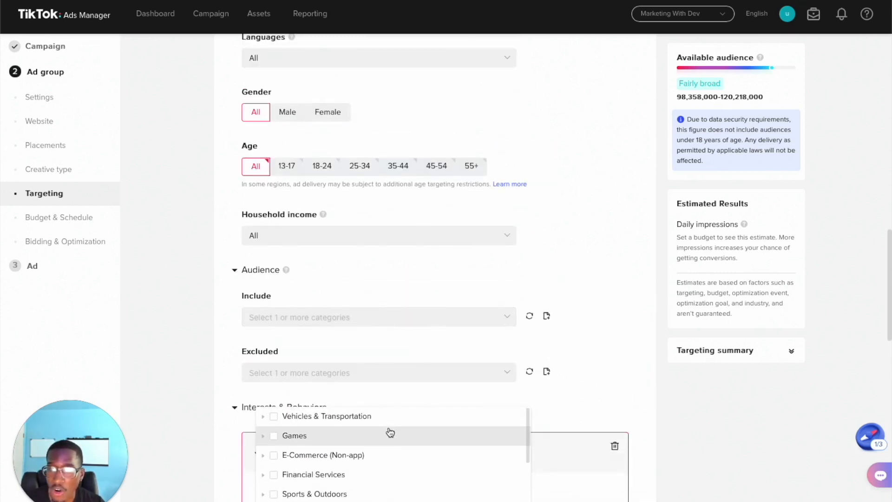
{"action": "scroll", "coordinate": [391, 438], "scroll_direction": "down", "scroll_amount": 1}
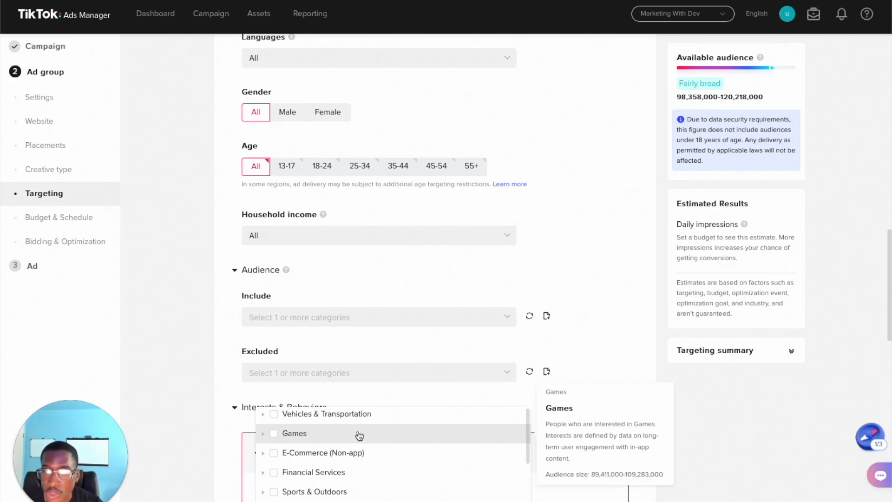
{"action": "scroll", "coordinate": [361, 434], "scroll_direction": "down", "scroll_amount": 1}
{"action": "scroll", "coordinate": [830, 354], "scroll_direction": "down", "scroll_amount": 1}
{"action": "scroll", "coordinate": [595, 315], "scroll_direction": "down", "scroll_amount": 2}
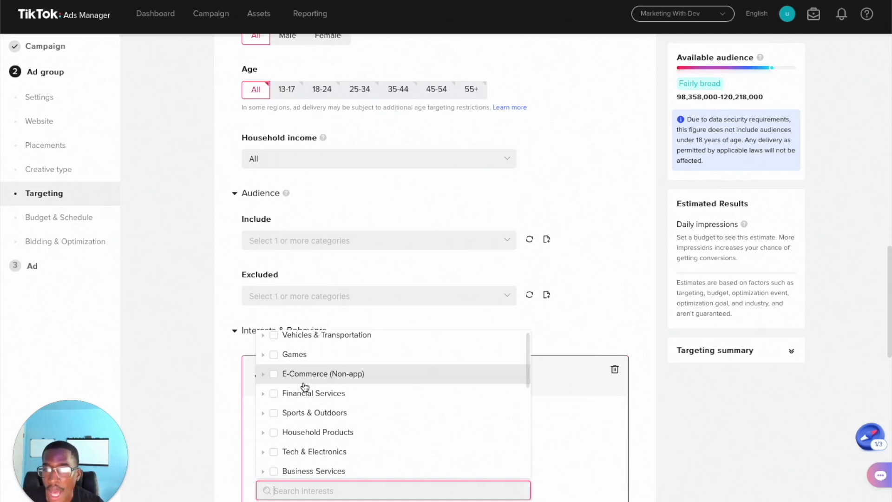
{"action": "scroll", "coordinate": [325, 408], "scroll_direction": "up", "scroll_amount": 1}
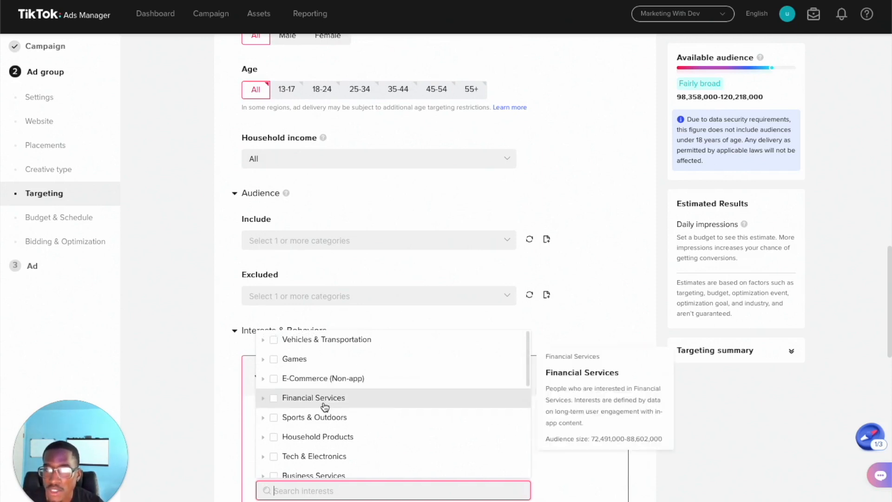
{"action": "scroll", "coordinate": [324, 408], "scroll_direction": "down", "scroll_amount": 2}
{"action": "scroll", "coordinate": [326, 407], "scroll_direction": "down", "scroll_amount": 4}
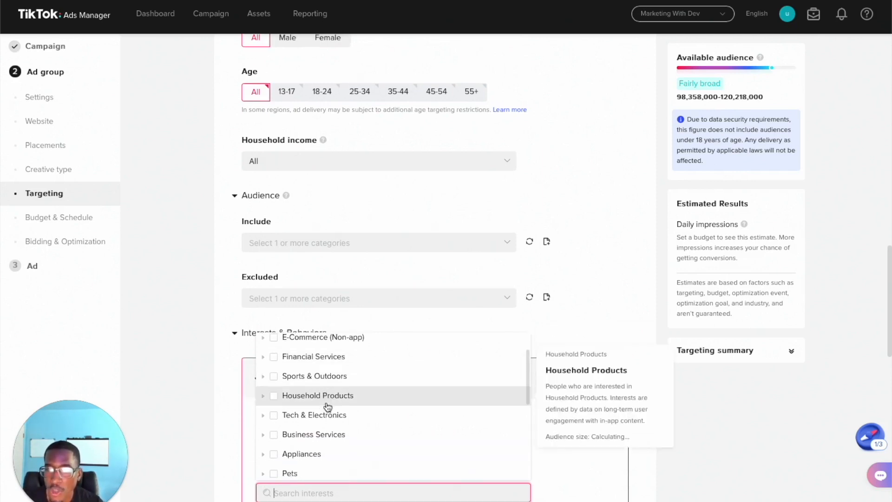
{"action": "scroll", "coordinate": [325, 405], "scroll_direction": "down", "scroll_amount": 3}
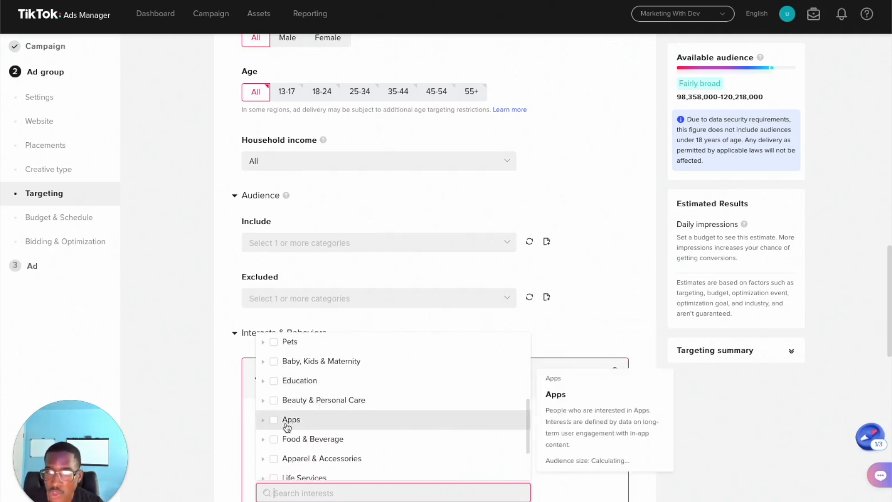
Examine the general interest subcategories under Food & Beverage and Apparel & Accessories without selecting any
{"action": "left_click", "coordinate": [263, 440]}
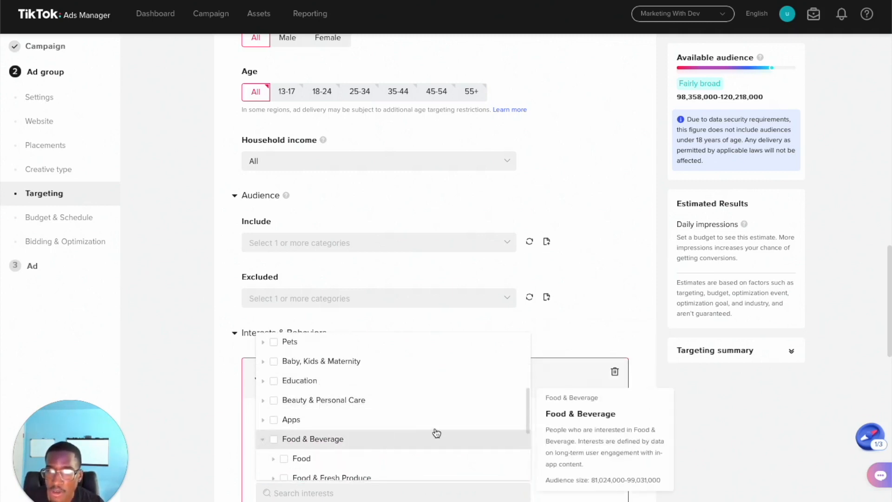
{"action": "scroll", "coordinate": [418, 430], "scroll_direction": "down", "scroll_amount": 2}
{"action": "scroll", "coordinate": [366, 424], "scroll_direction": "down", "scroll_amount": 3}
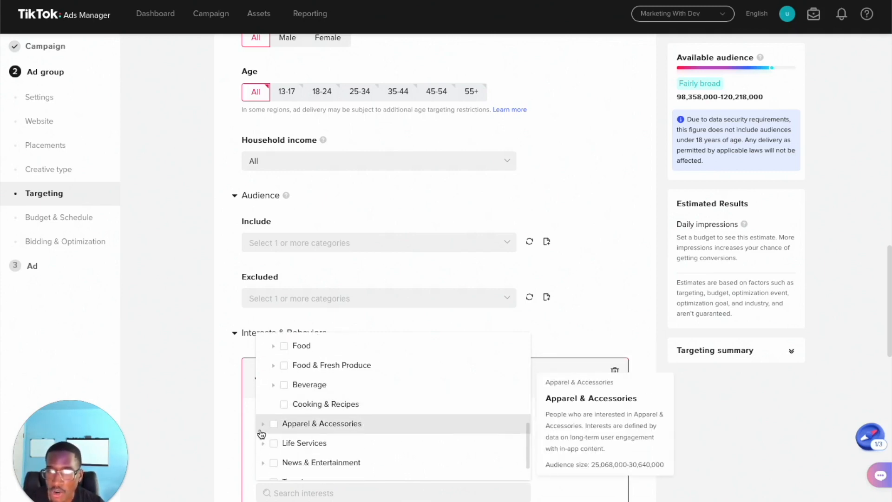
{"action": "left_click", "coordinate": [263, 425]}
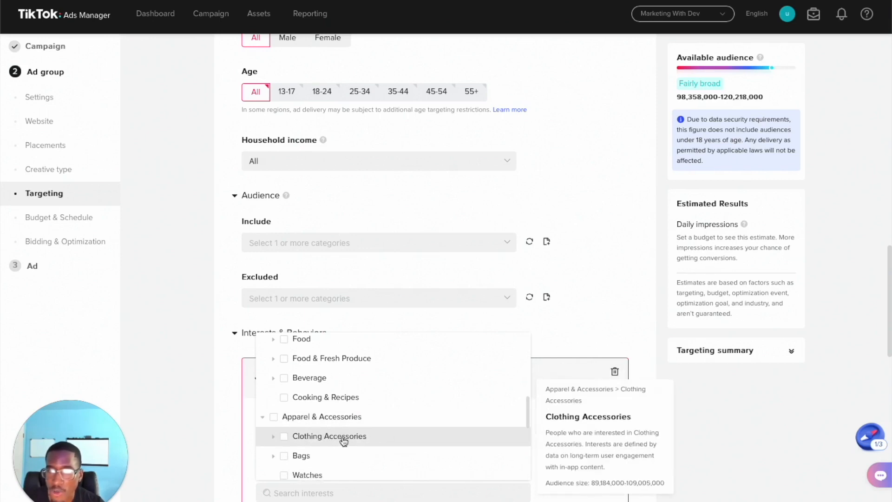
{"action": "scroll", "coordinate": [345, 439], "scroll_direction": "down", "scroll_amount": 4}
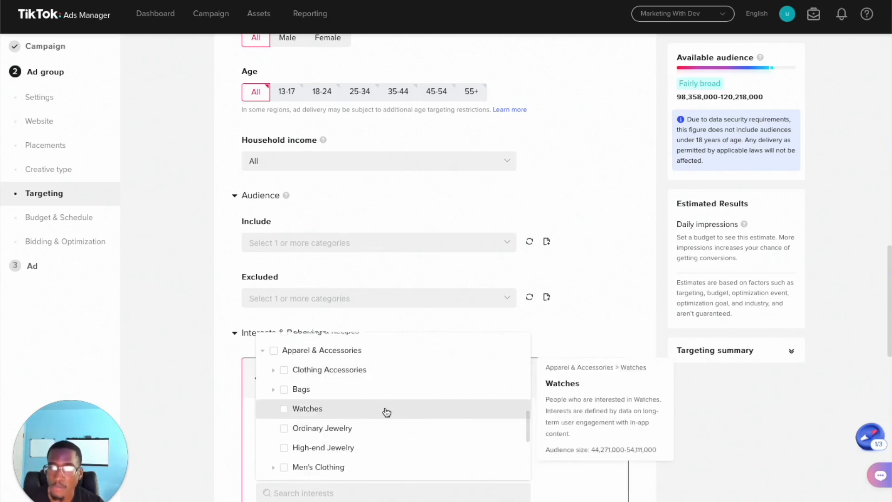
{"action": "scroll", "coordinate": [385, 413], "scroll_direction": "down", "scroll_amount": 8}
{"action": "scroll", "coordinate": [385, 411], "scroll_direction": "down", "scroll_amount": 3}
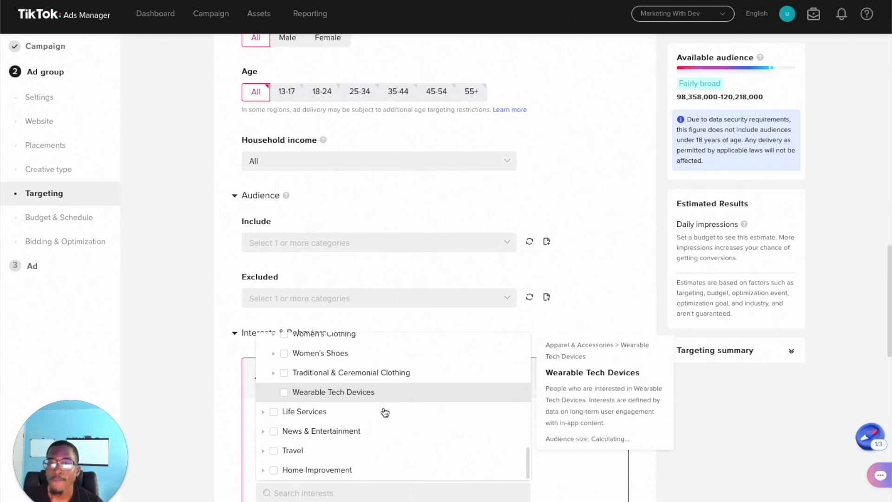
{"action": "scroll", "coordinate": [367, 363], "scroll_direction": "up", "scroll_amount": 12}
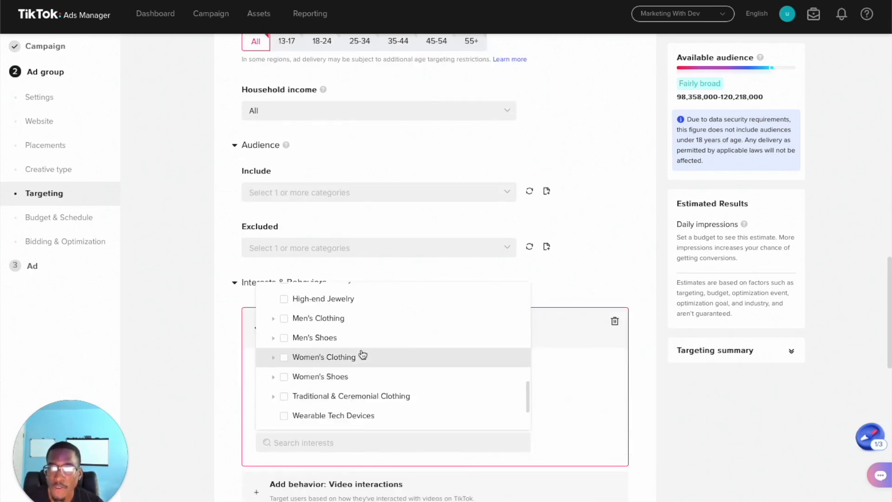
{"action": "scroll", "coordinate": [363, 353], "scroll_direction": "up", "scroll_amount": 10}
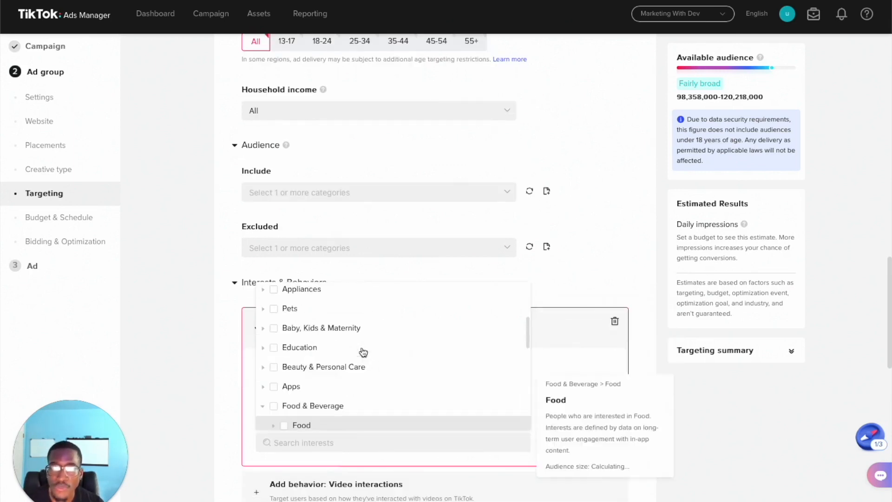
{"action": "scroll", "coordinate": [363, 352], "scroll_direction": "up", "scroll_amount": 6}
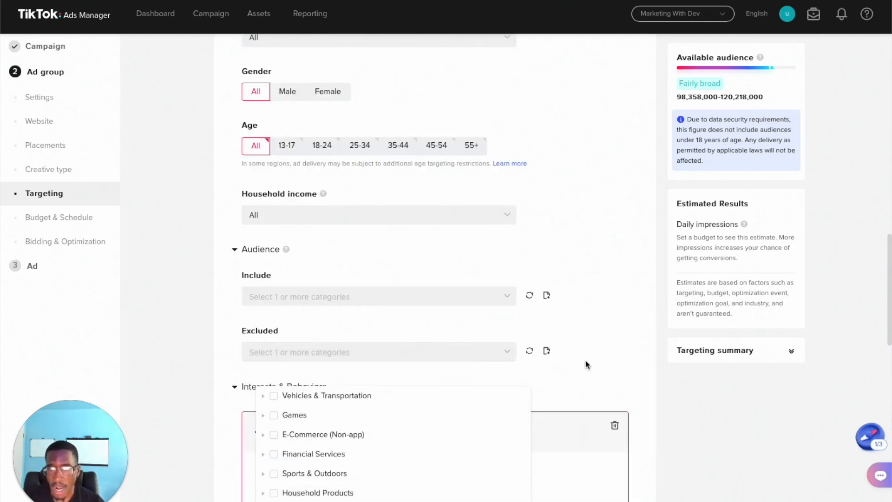
{"action": "left_click", "coordinate": [586, 361]}
Check the Purchase intention interest level and switch the interests condition back to General interest
{"action": "scroll", "coordinate": [350, 382], "scroll_direction": "down", "scroll_amount": 2}
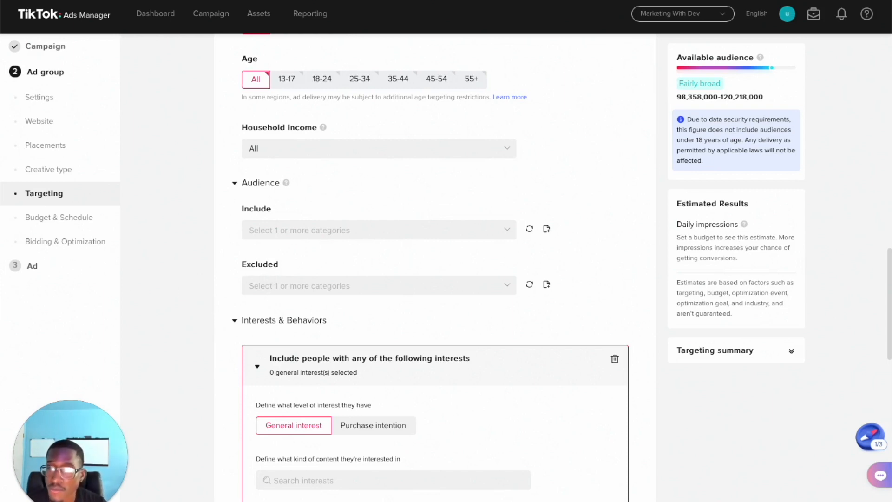
{"action": "scroll", "coordinate": [435, 268], "scroll_direction": "down", "scroll_amount": 4}
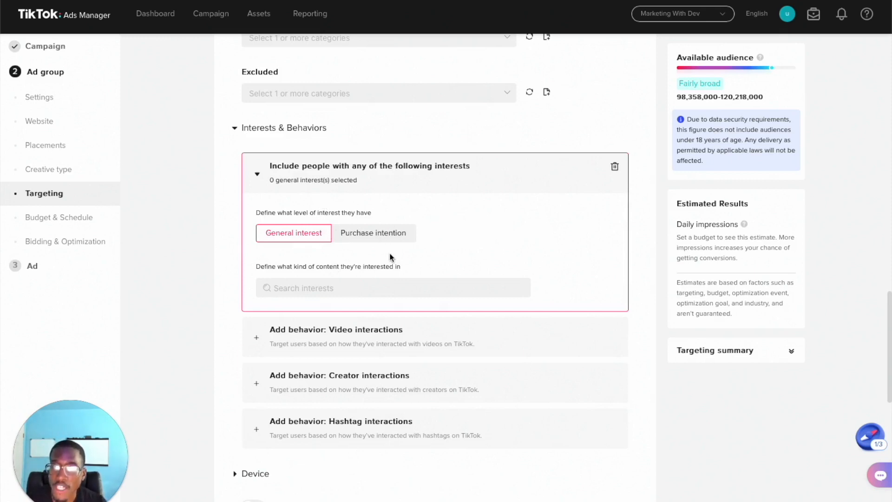
{"action": "left_click", "coordinate": [354, 238]}
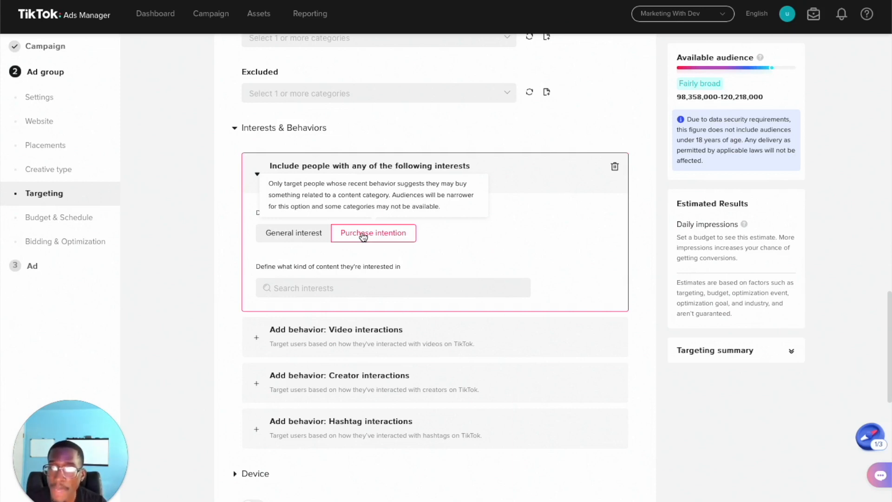
{"action": "left_click", "coordinate": [293, 236]}
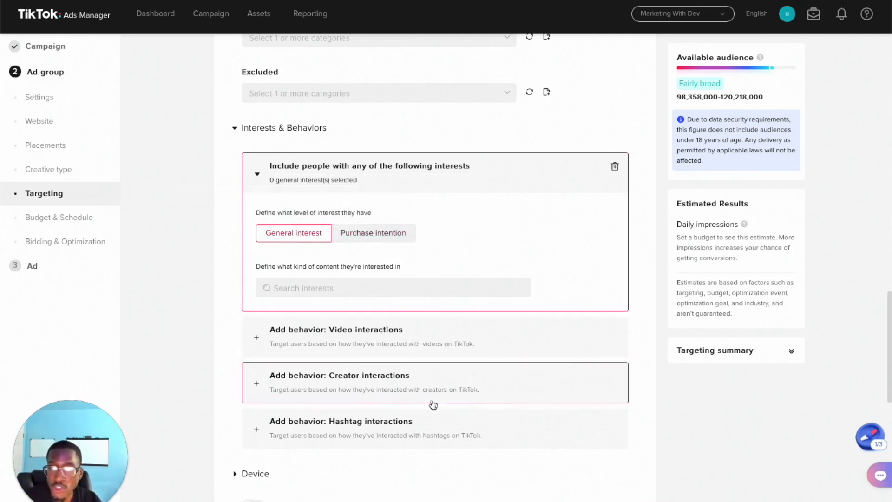
Add a video interactions behavior condition to the ad group's targeting and review its interaction and time period options
{"action": "left_click", "coordinate": [322, 345]}
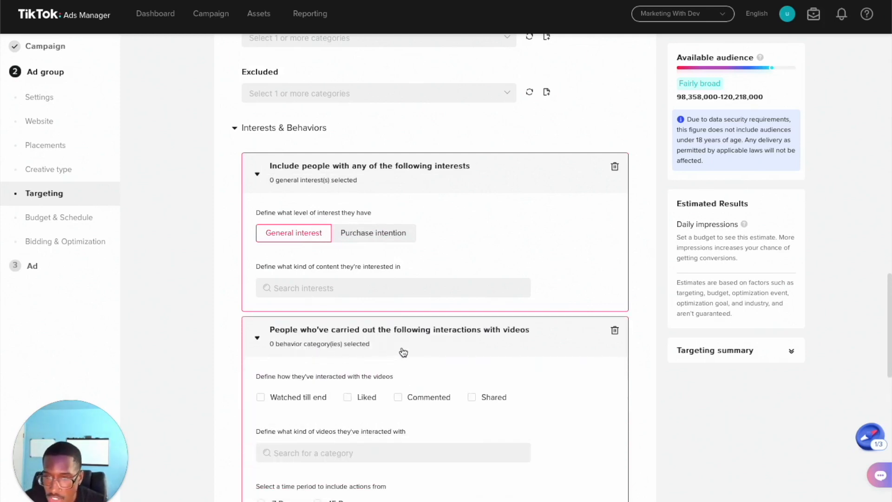
{"action": "scroll", "coordinate": [403, 353], "scroll_direction": "down", "scroll_amount": 1}
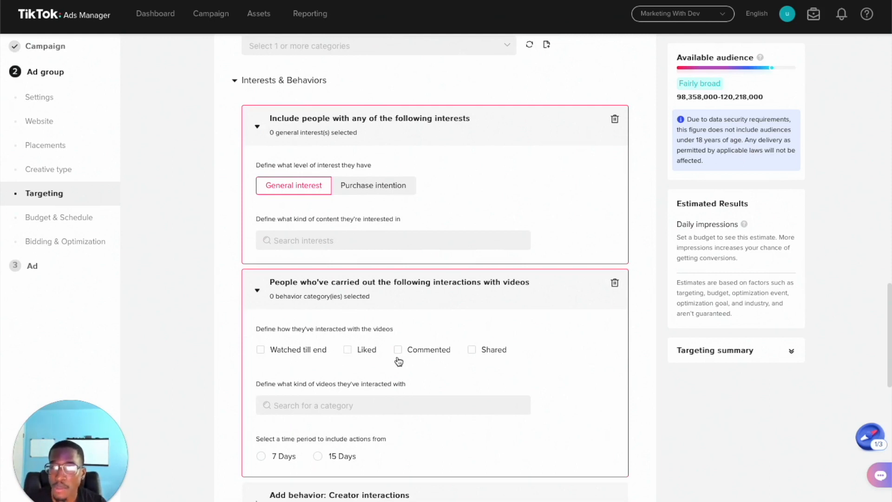
{"action": "scroll", "coordinate": [476, 350], "scroll_direction": "down", "scroll_amount": 1}
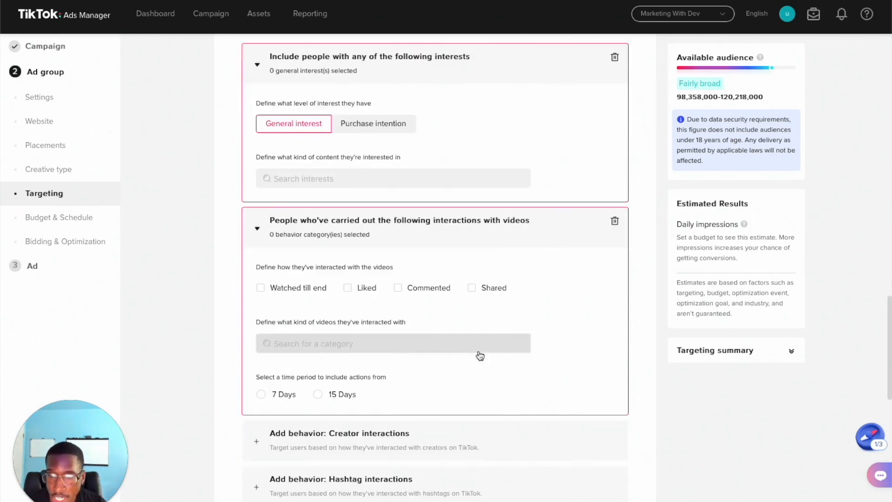
Browse the video categories available for the video interactions behavior without selecting any
{"action": "left_click", "coordinate": [330, 353]}
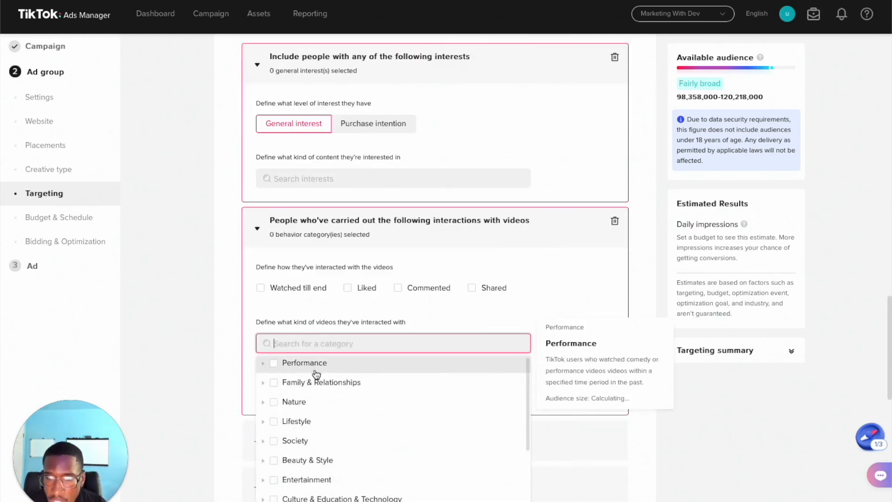
{"action": "scroll", "coordinate": [335, 399], "scroll_direction": "up", "scroll_amount": 1}
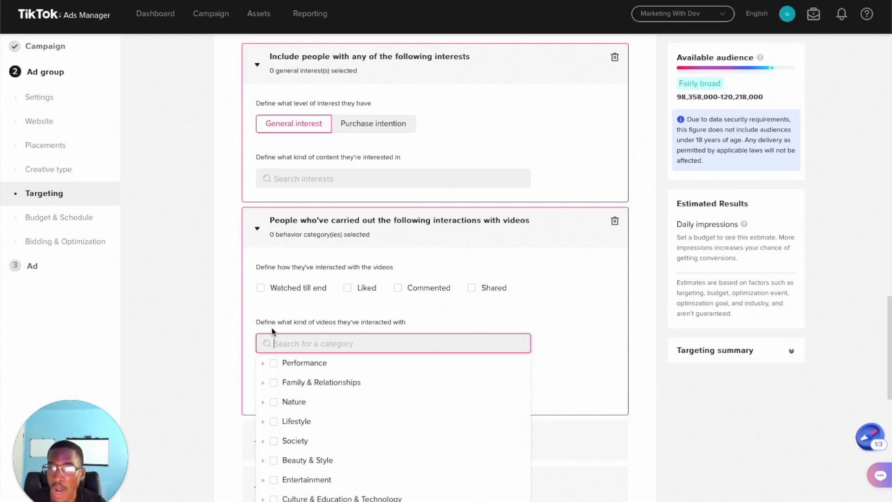
{"action": "scroll", "coordinate": [336, 418], "scroll_direction": "down", "scroll_amount": 1}
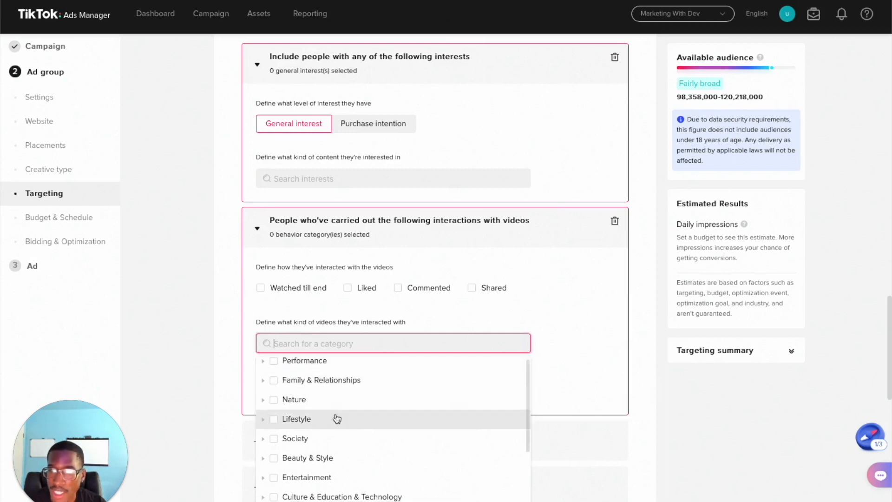
{"action": "scroll", "coordinate": [340, 422], "scroll_direction": "down", "scroll_amount": 3}
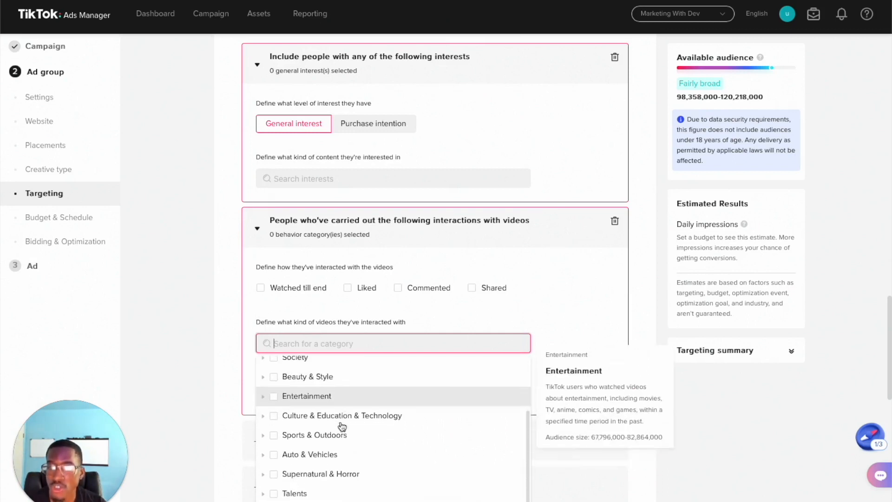
{"action": "scroll", "coordinate": [342, 432], "scroll_direction": "down", "scroll_amount": 1}
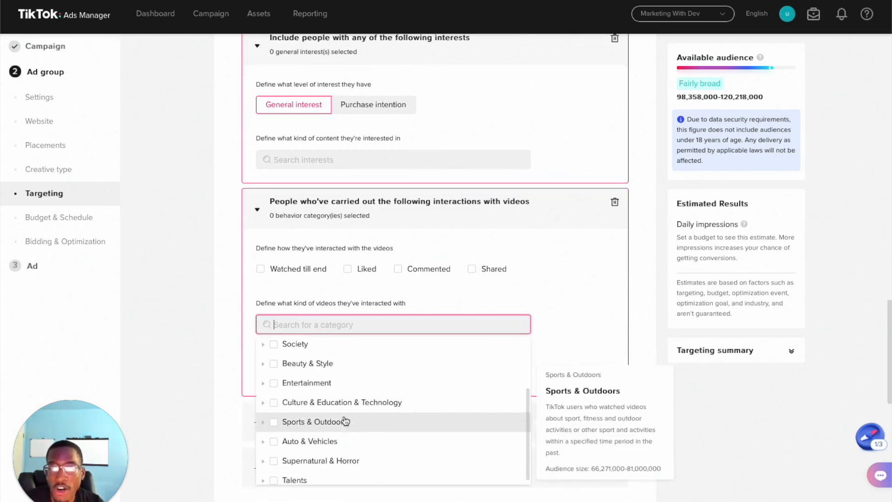
{"action": "scroll", "coordinate": [338, 406], "scroll_direction": "up", "scroll_amount": 1}
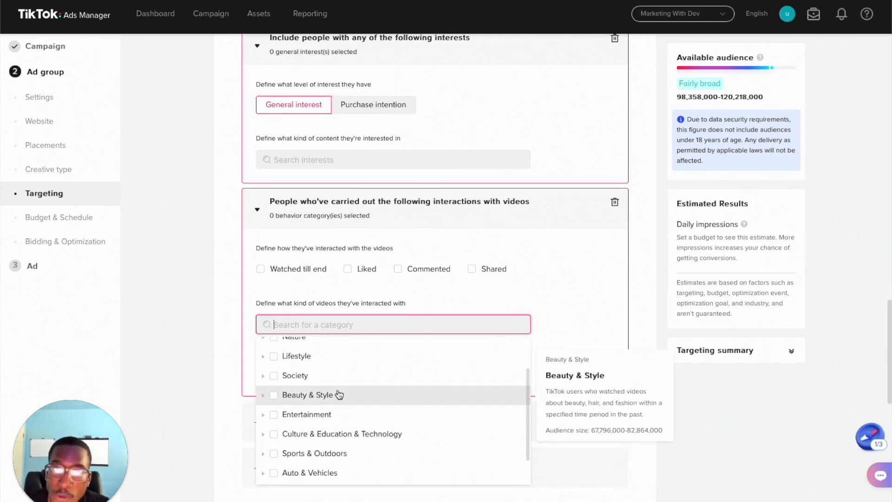
{"action": "scroll", "coordinate": [339, 395], "scroll_direction": "up", "scroll_amount": 1}
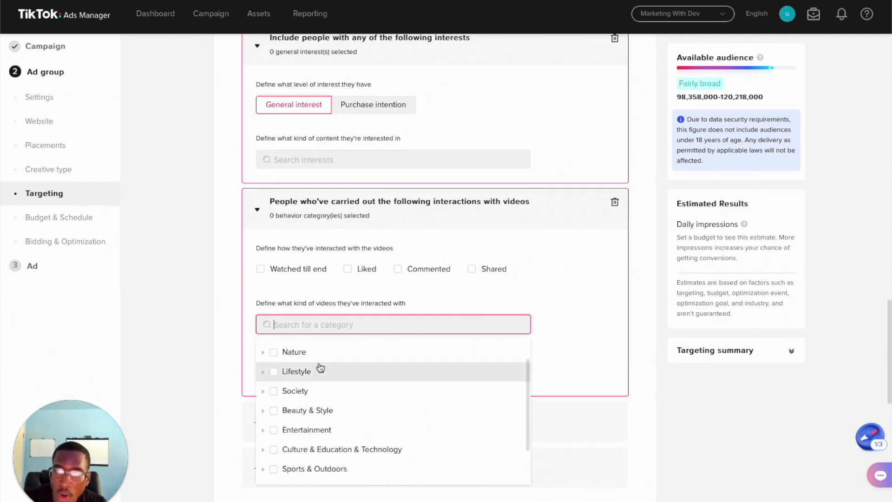
{"action": "left_click", "coordinate": [222, 341]}
Set the time period for the video interactions behavior to 15 Days
{"action": "scroll", "coordinate": [368, 324], "scroll_direction": "down", "scroll_amount": 1}
{"action": "scroll", "coordinate": [368, 325], "scroll_direction": "down", "scroll_amount": 2}
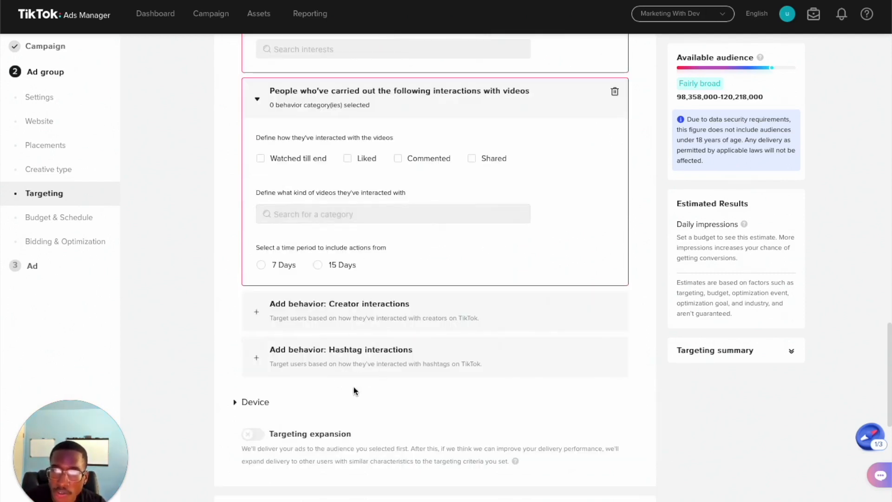
{"action": "scroll", "coordinate": [435, 297], "scroll_direction": "up", "scroll_amount": 4}
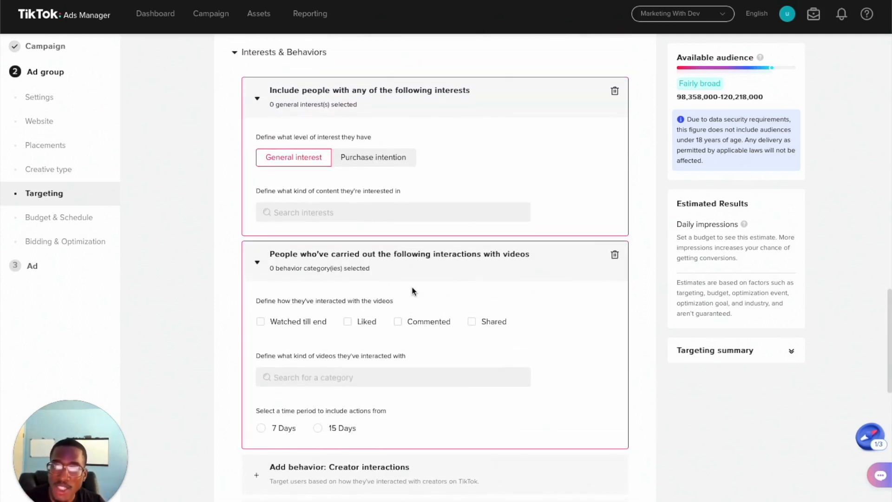
{"action": "scroll", "coordinate": [412, 291], "scroll_direction": "down", "scroll_amount": 4}
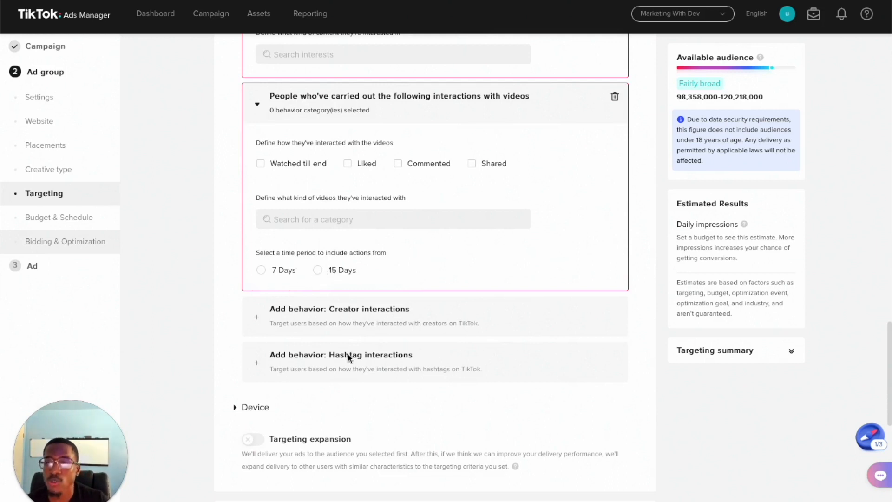
{"action": "left_click", "coordinate": [318, 270]}
{"action": "scroll", "coordinate": [379, 313], "scroll_direction": "down", "scroll_amount": 1}
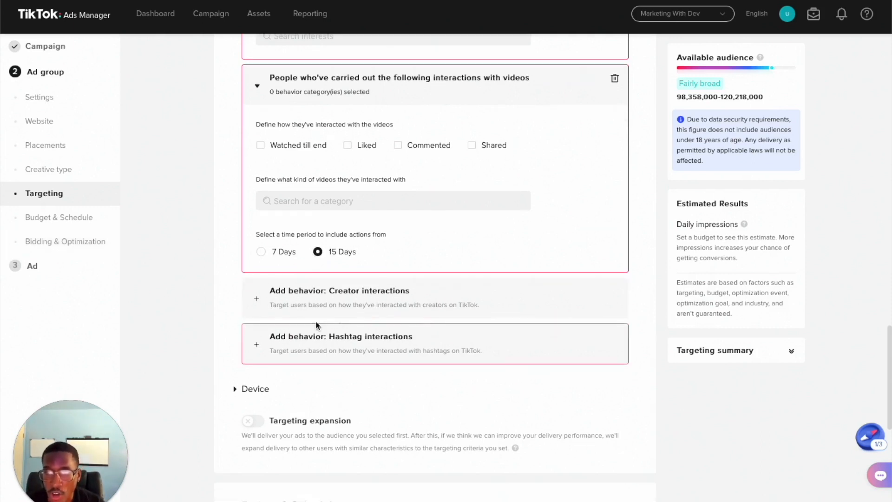
Add a creator interactions behavior condition to the ad group's targeting and look through the start of its creator category list
{"action": "left_click", "coordinate": [355, 302]}
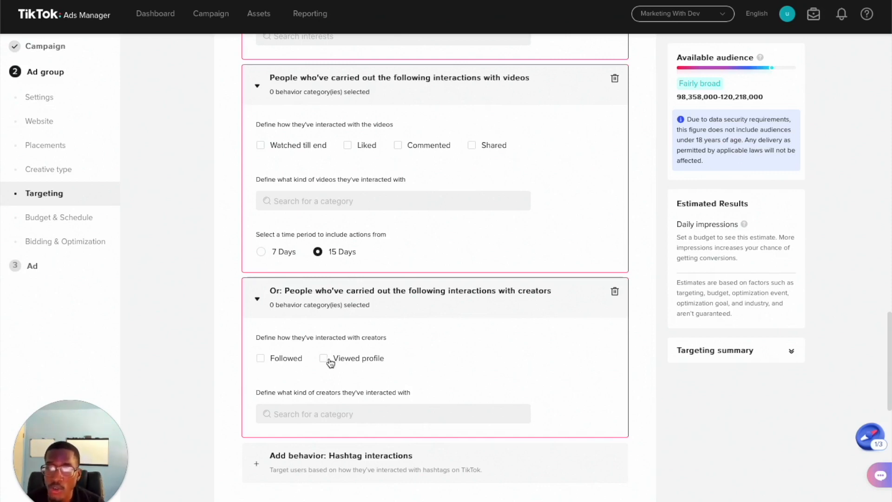
{"action": "left_click", "coordinate": [291, 418]}
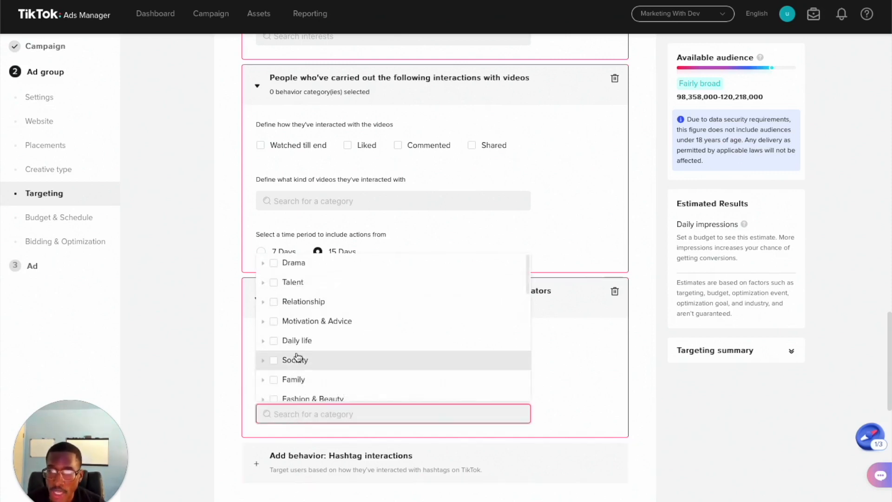
{"action": "scroll", "coordinate": [312, 320], "scroll_direction": "up", "scroll_amount": 1}
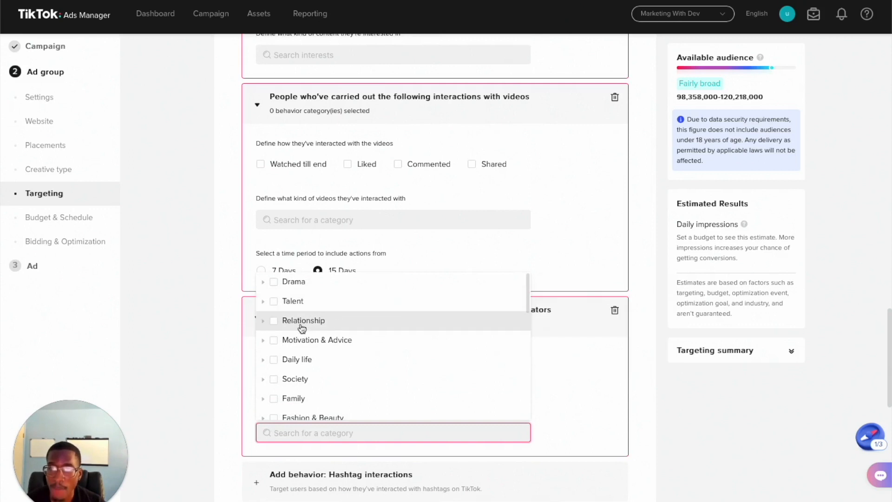
{"action": "scroll", "coordinate": [324, 331], "scroll_direction": "down", "scroll_amount": 1}
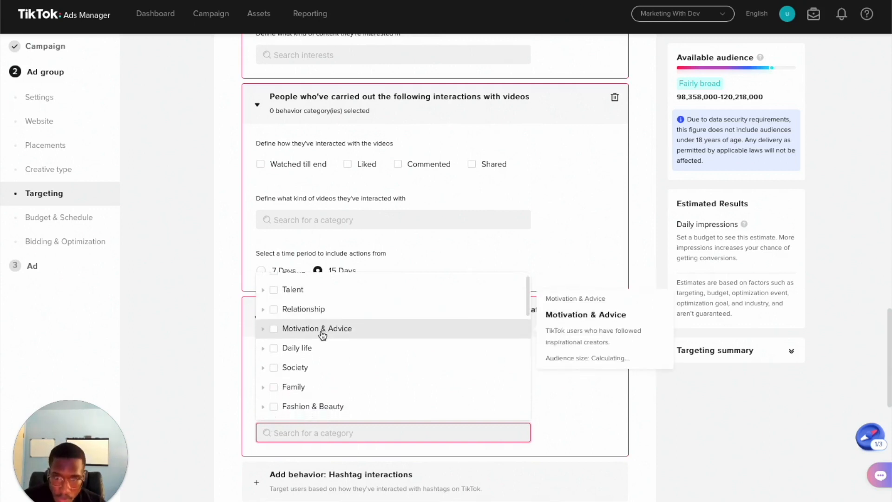
{"action": "scroll", "coordinate": [331, 336], "scroll_direction": "down", "scroll_amount": 2}
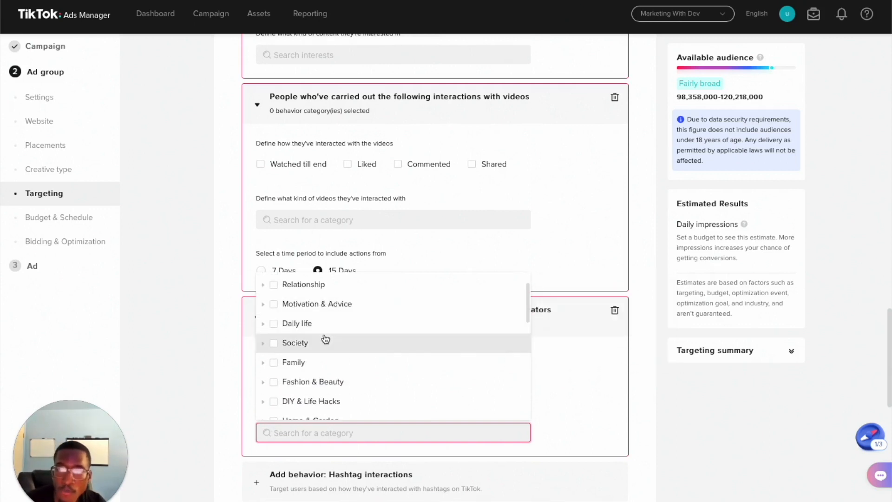
{"action": "scroll", "coordinate": [350, 348], "scroll_direction": "down", "scroll_amount": 3}
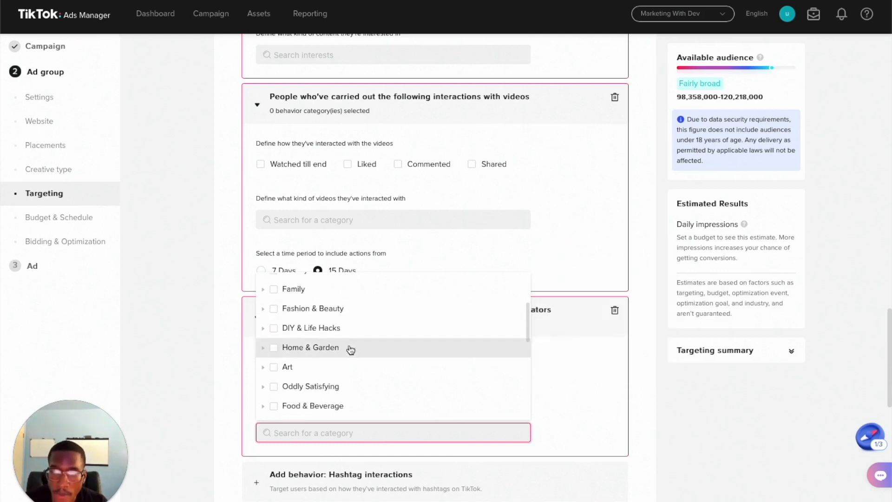
{"action": "left_click", "coordinate": [549, 410]}
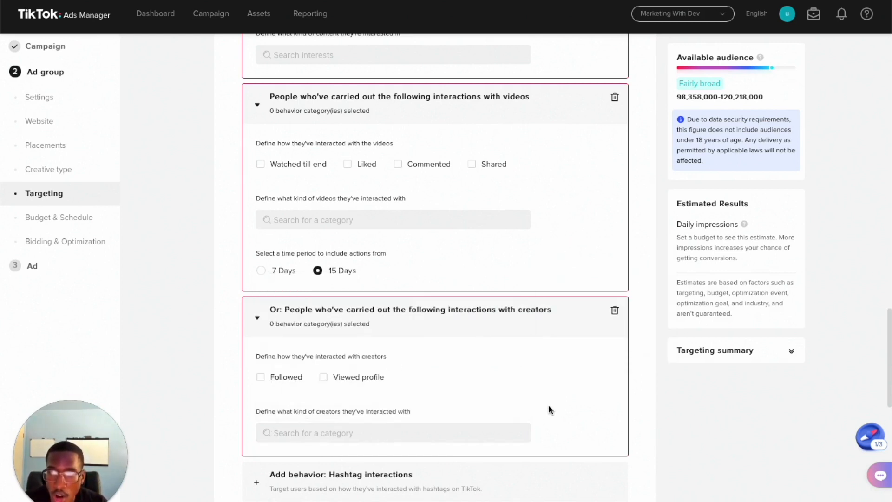
Examine the further creator categories available for the creator interactions behavior, without selecting any
{"action": "left_click", "coordinate": [282, 431]}
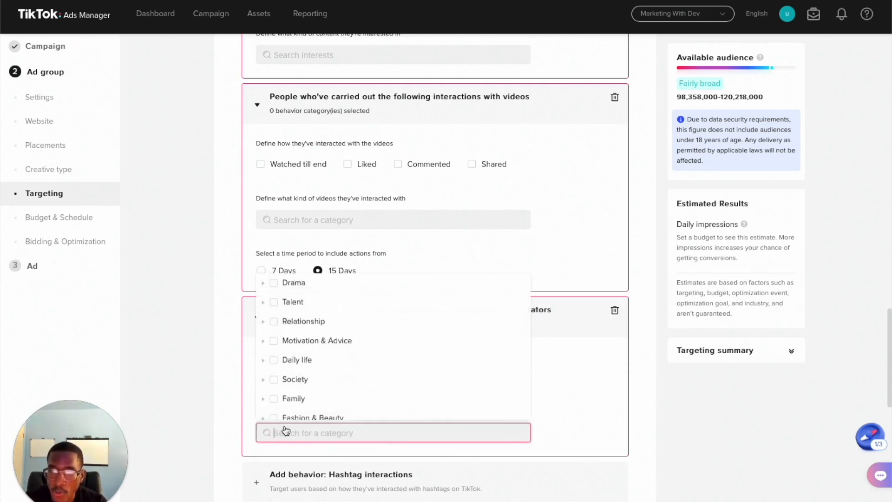
{"action": "scroll", "coordinate": [317, 321], "scroll_direction": "up", "scroll_amount": 1}
{"action": "scroll", "coordinate": [318, 358], "scroll_direction": "down", "scroll_amount": 3}
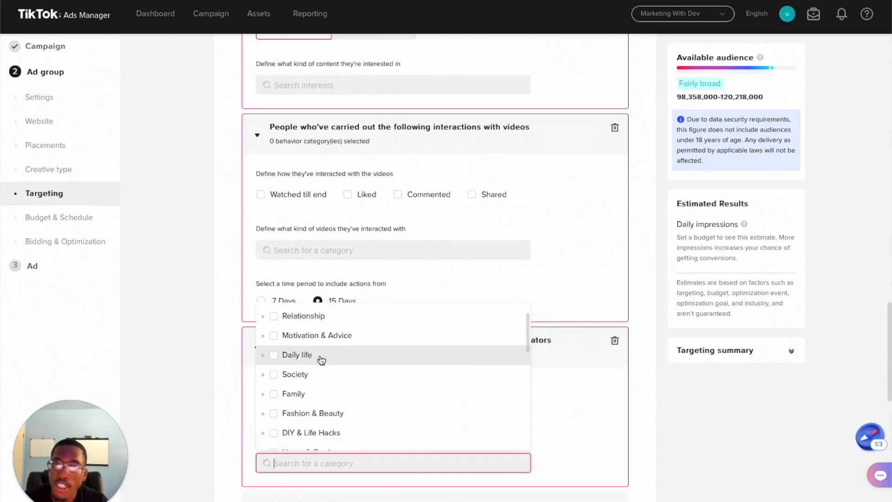
{"action": "scroll", "coordinate": [329, 391], "scroll_direction": "down", "scroll_amount": 2}
{"action": "mouse_move", "coordinate": [328, 389]}
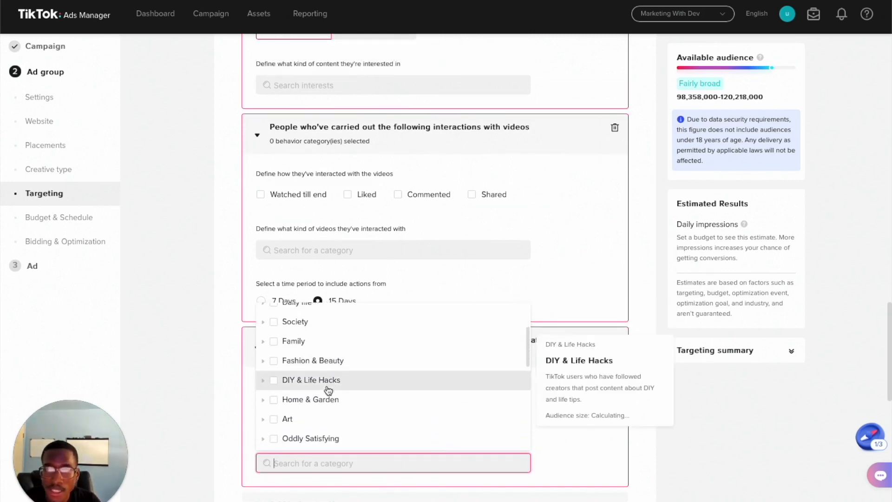
{"action": "scroll", "coordinate": [333, 388], "scroll_direction": "down", "scroll_amount": 5}
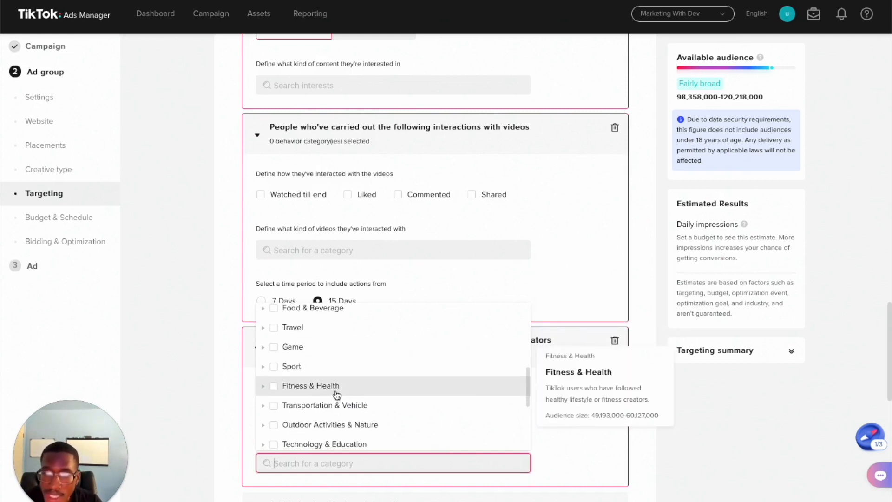
{"action": "scroll", "coordinate": [338, 393], "scroll_direction": "down", "scroll_amount": 2}
{"action": "left_click", "coordinate": [582, 439]}
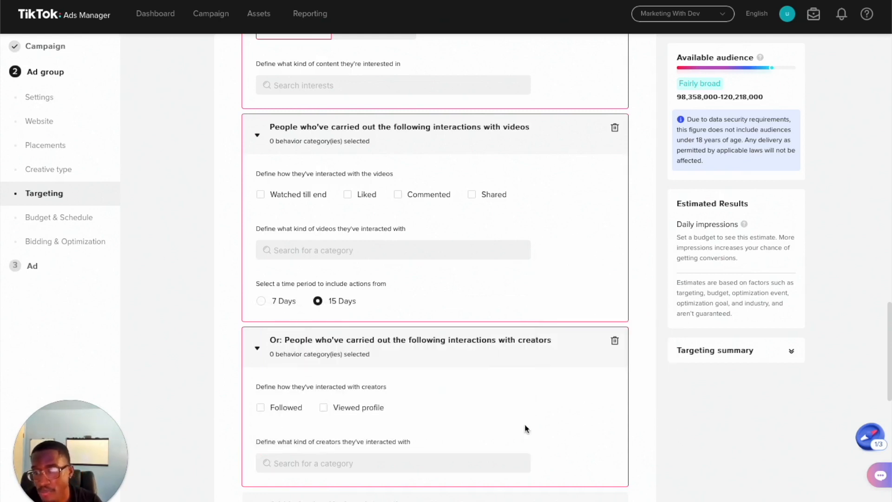
Add a hashtag interactions behavior condition to the ad group's targeting and search its hashtags for "business"
{"action": "scroll", "coordinate": [478, 379], "scroll_direction": "down", "scroll_amount": 1}
{"action": "scroll", "coordinate": [477, 379], "scroll_direction": "down", "scroll_amount": 3}
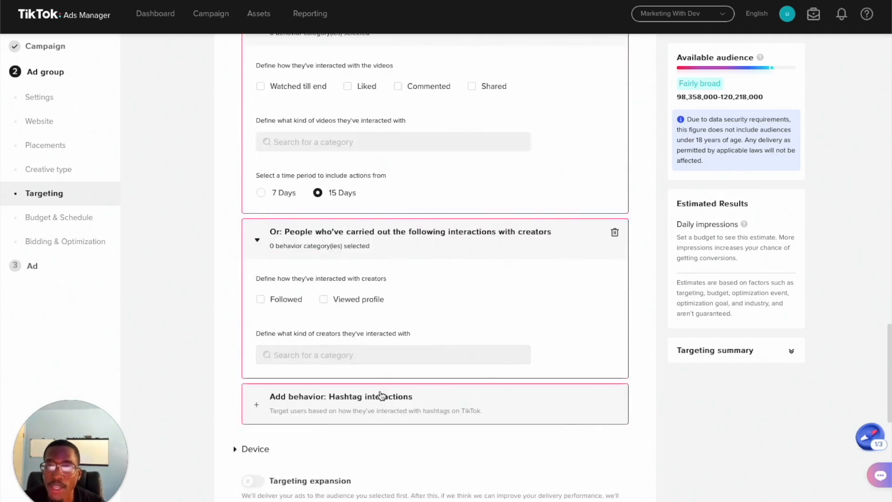
{"action": "left_click", "coordinate": [370, 399]}
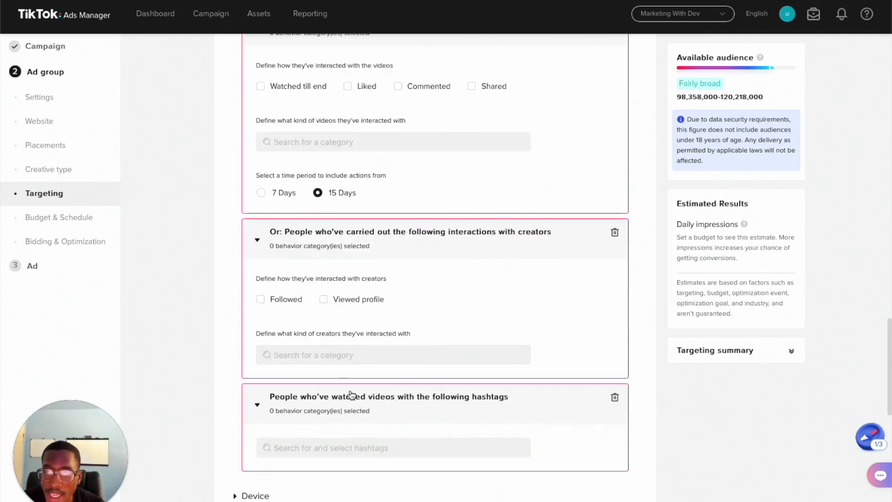
{"action": "scroll", "coordinate": [358, 392], "scroll_direction": "down", "scroll_amount": 1}
{"action": "left_click", "coordinate": [345, 412]}
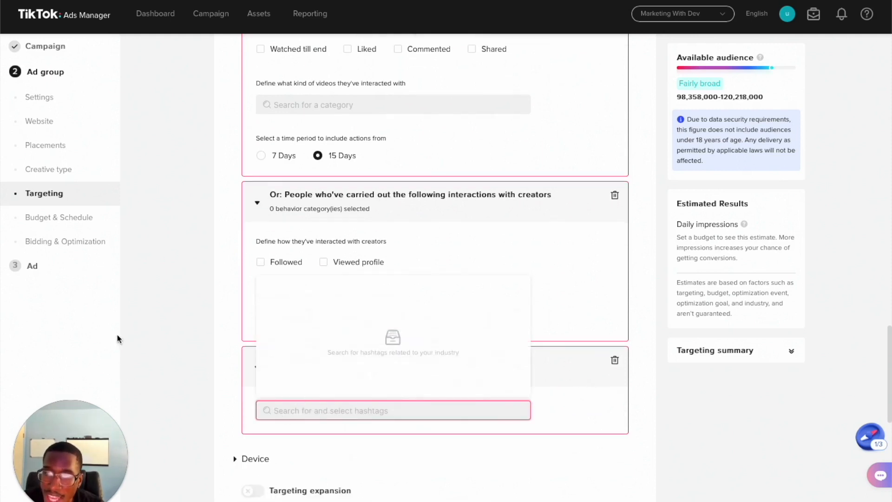
{"action": "left_click", "coordinate": [293, 417]}
{"action": "type", "text": "business"}
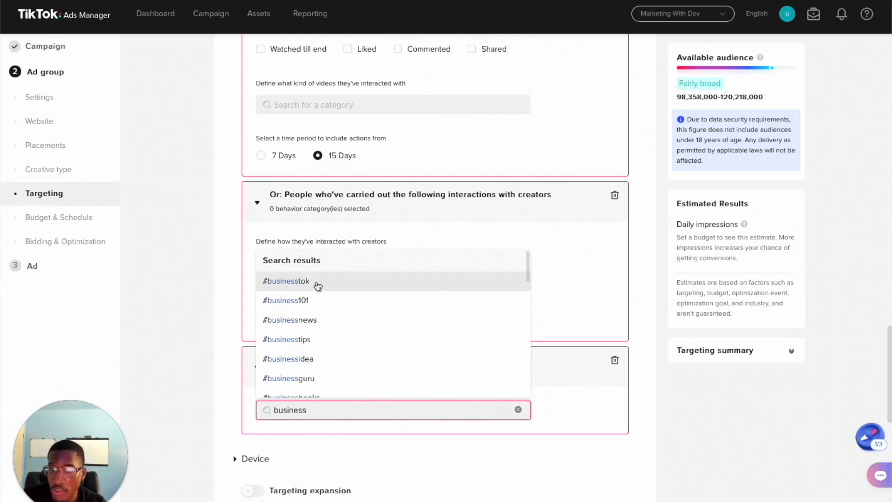
Select the hashtags #businesstok, #business101, #businessnews, #businesstips, #businessidea, #businessguru, #businesscoach and #businessideas for the hashtag behavior condition
{"action": "scroll", "coordinate": [335, 311], "scroll_direction": "down", "scroll_amount": 1}
{"action": "scroll", "coordinate": [340, 319], "scroll_direction": "down", "scroll_amount": 1}
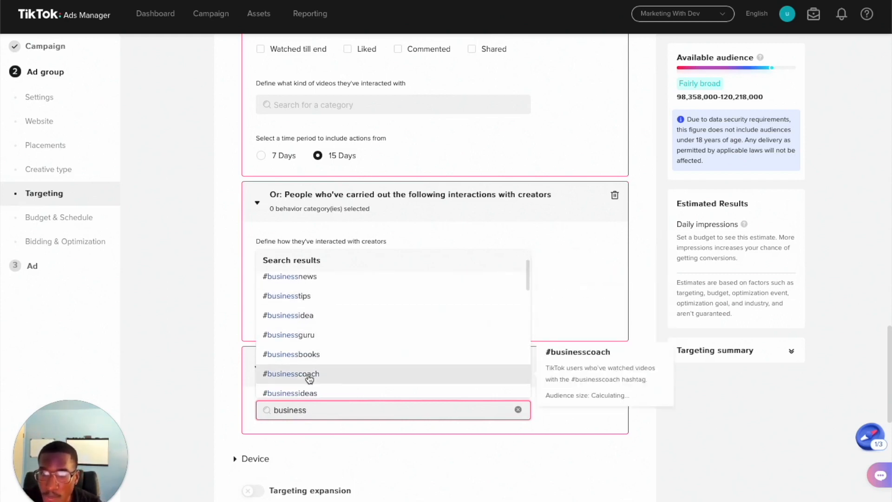
{"action": "scroll", "coordinate": [320, 302], "scroll_direction": "up", "scroll_amount": 2}
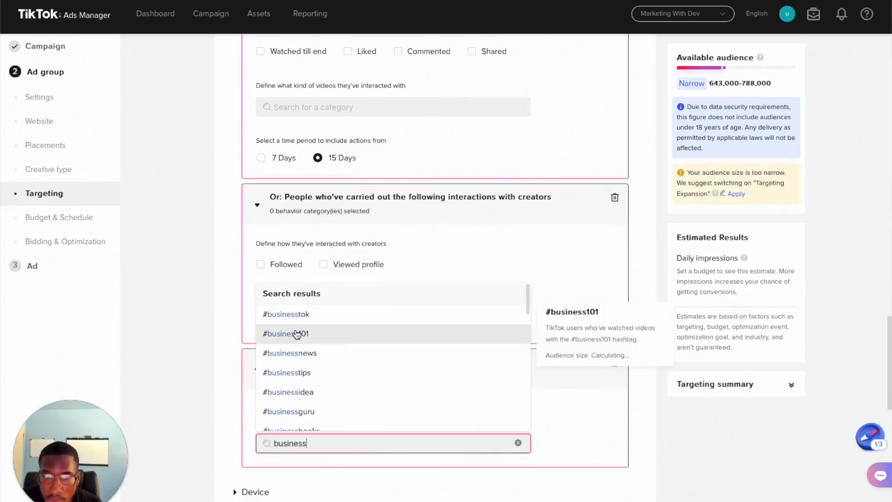
{"action": "left_click", "coordinate": [288, 394]}
{"action": "mouse_move", "coordinate": [354, 408]}
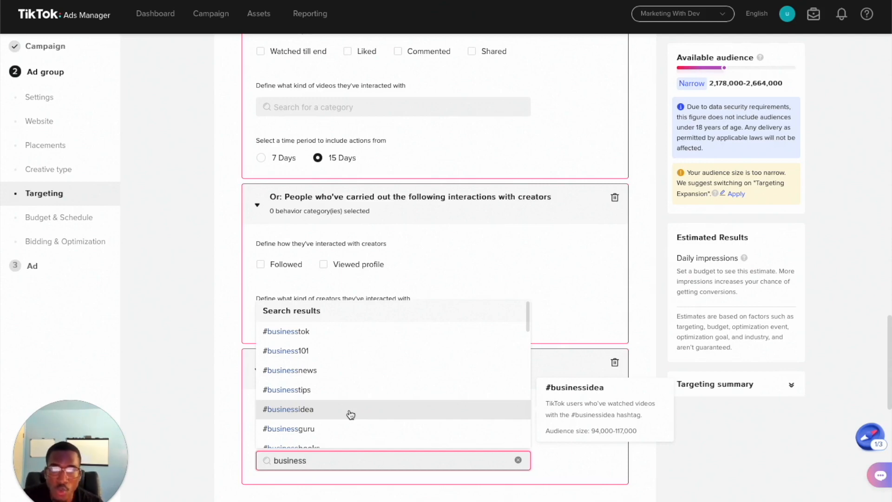
{"action": "scroll", "coordinate": [386, 425], "scroll_direction": "down", "scroll_amount": 1}
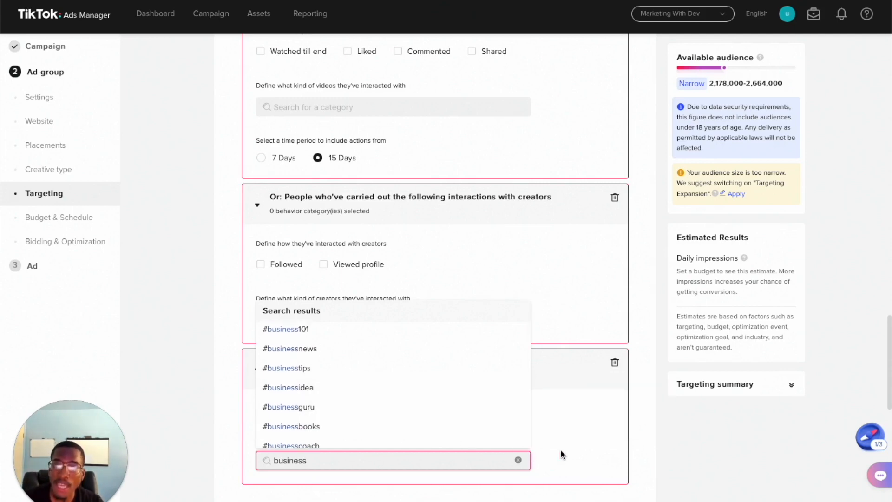
{"action": "scroll", "coordinate": [400, 425], "scroll_direction": "down", "scroll_amount": 2}
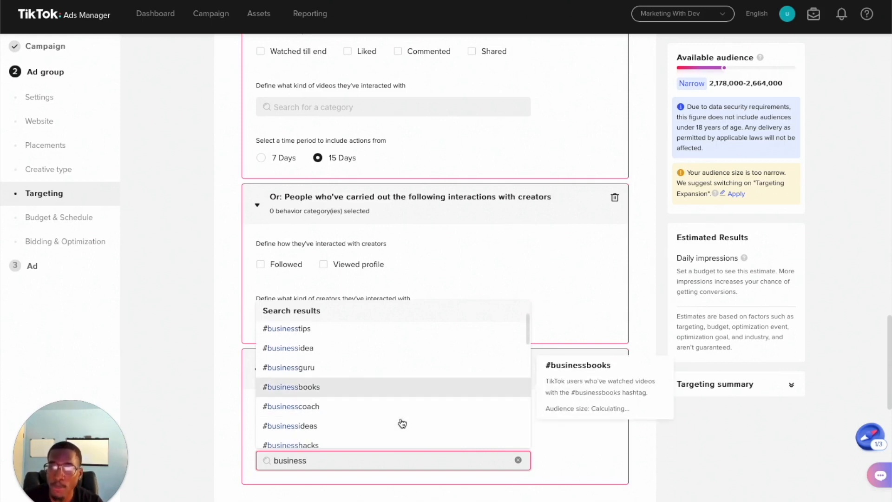
{"action": "left_click", "coordinate": [349, 410]}
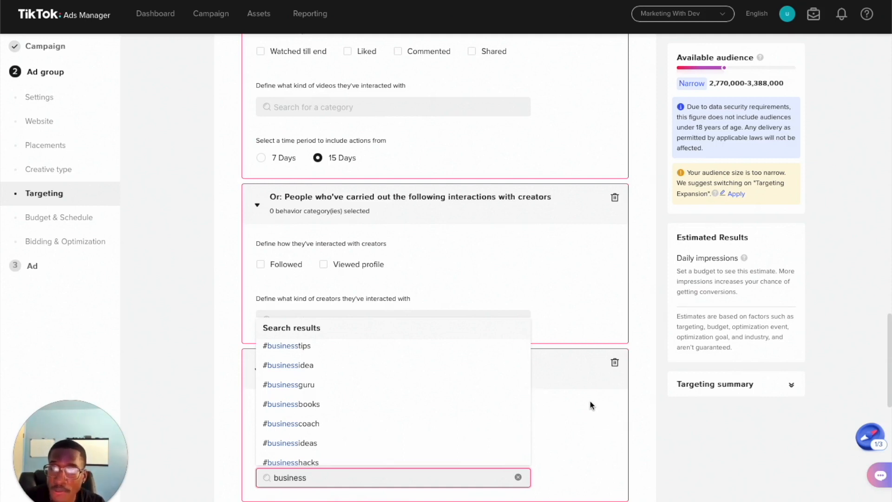
{"action": "left_click", "coordinate": [610, 424]}
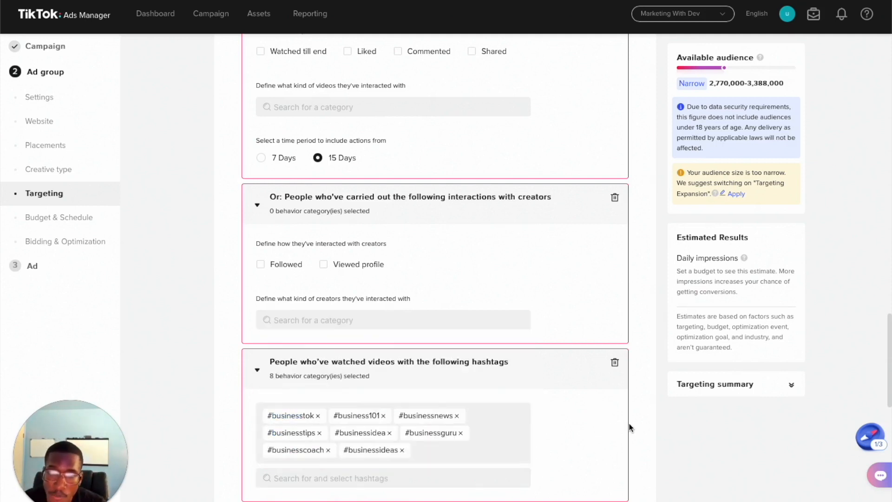
Review the ad group's audience, interest, video, creator and hashtag conditions, along with the device and targeting expansion settings
{"action": "scroll", "coordinate": [687, 460], "scroll_direction": "up", "scroll_amount": 3}
{"action": "scroll", "coordinate": [435, 341], "scroll_direction": "up", "scroll_amount": 5}
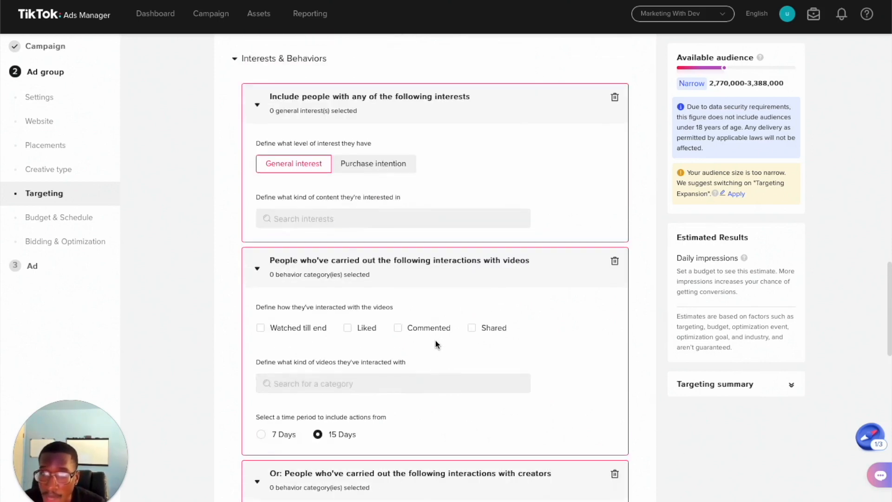
{"action": "scroll", "coordinate": [433, 339], "scroll_direction": "up", "scroll_amount": 3}
{"action": "scroll", "coordinate": [426, 333], "scroll_direction": "down", "scroll_amount": 1}
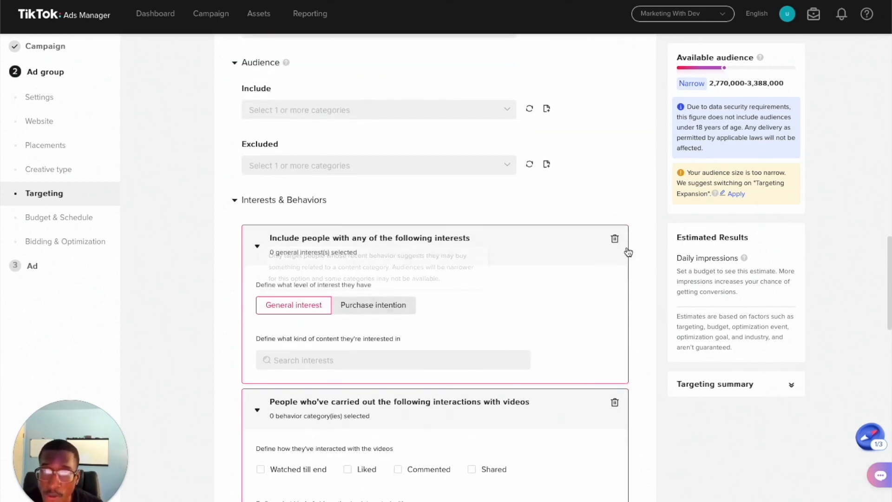
{"action": "scroll", "coordinate": [527, 280], "scroll_direction": "down", "scroll_amount": 1}
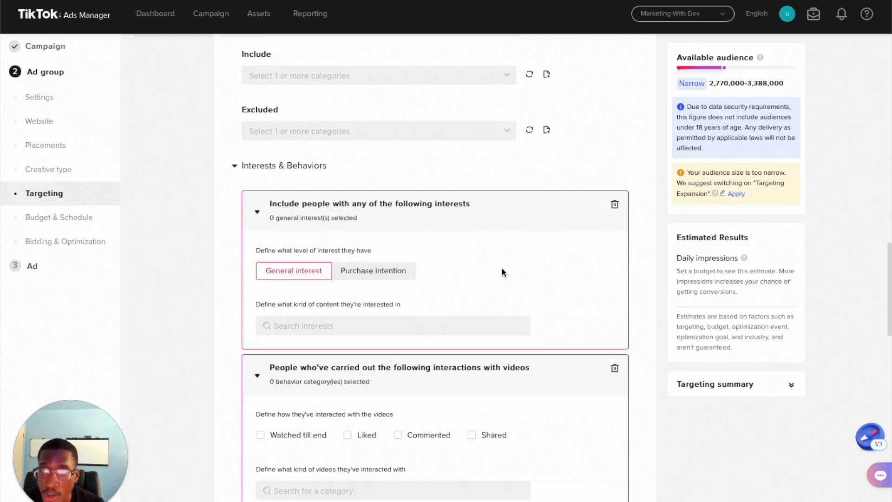
{"action": "scroll", "coordinate": [507, 274], "scroll_direction": "down", "scroll_amount": 3}
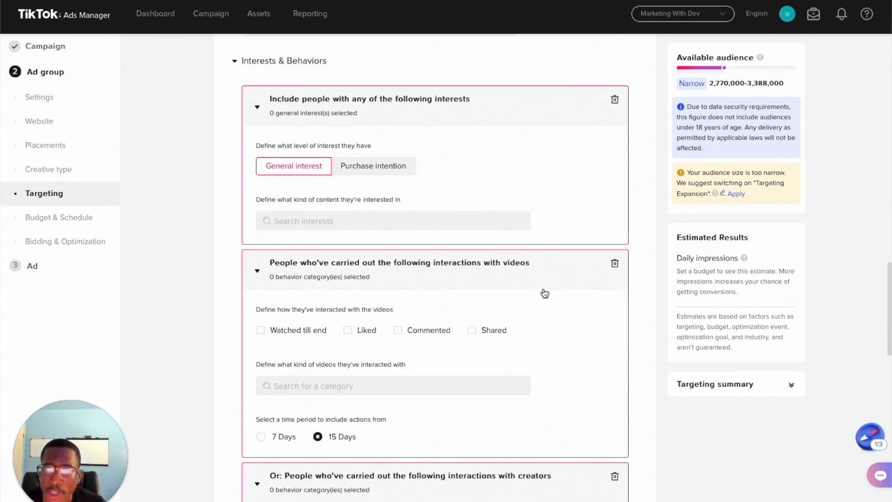
{"action": "scroll", "coordinate": [510, 288], "scroll_direction": "down", "scroll_amount": 2}
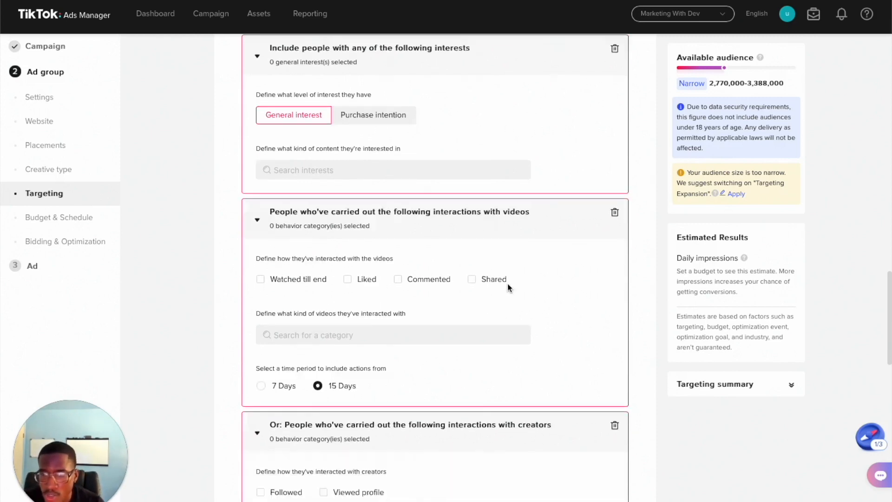
{"action": "scroll", "coordinate": [510, 288], "scroll_direction": "down", "scroll_amount": 2}
{"action": "scroll", "coordinate": [446, 347], "scroll_direction": "down", "scroll_amount": 5}
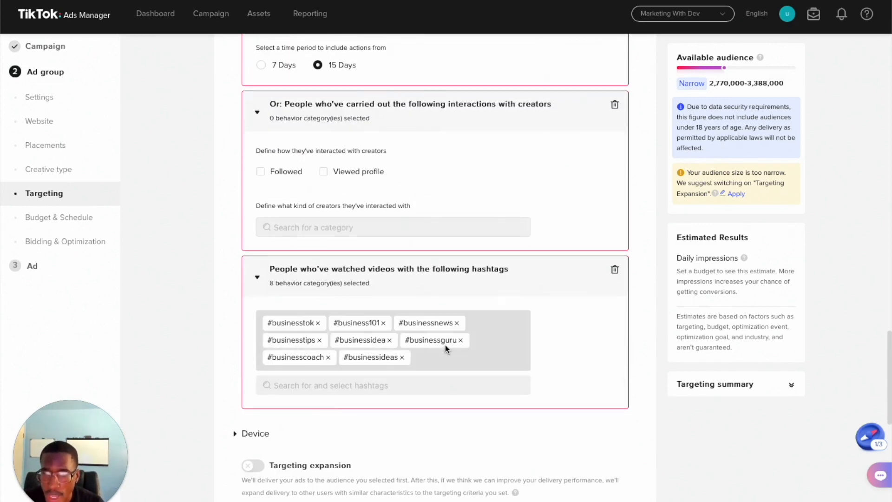
{"action": "scroll", "coordinate": [415, 272], "scroll_direction": "down", "scroll_amount": 6}
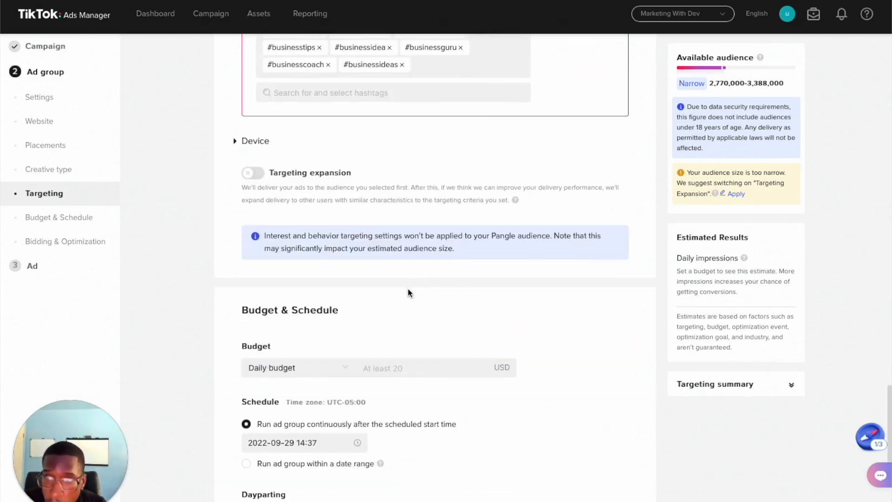
{"action": "scroll", "coordinate": [408, 289], "scroll_direction": "up", "scroll_amount": 1}
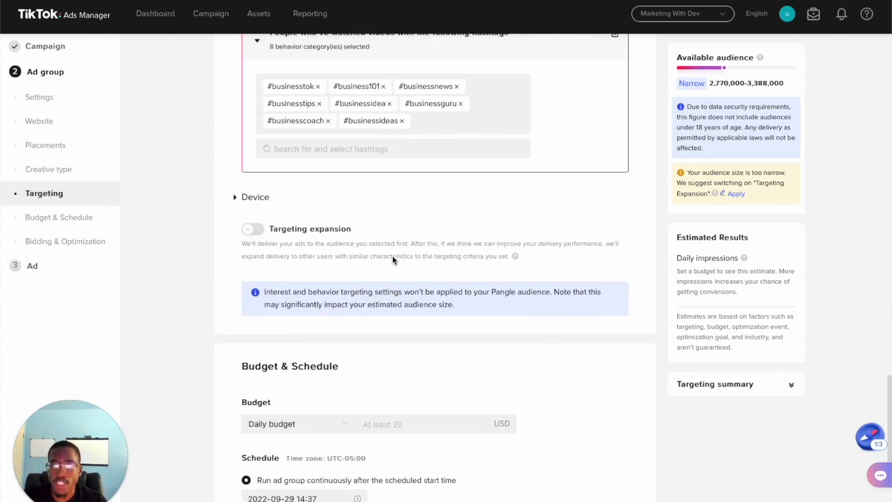
{"action": "scroll", "coordinate": [392, 256], "scroll_direction": "up", "scroll_amount": 1}
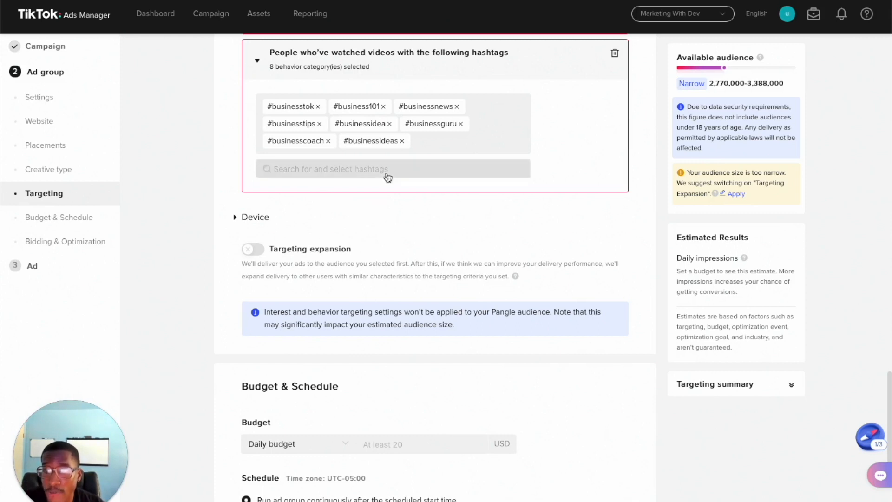
Set the ad group's daily budget to 20 USD
{"action": "scroll", "coordinate": [411, 275], "scroll_direction": "down", "scroll_amount": 3}
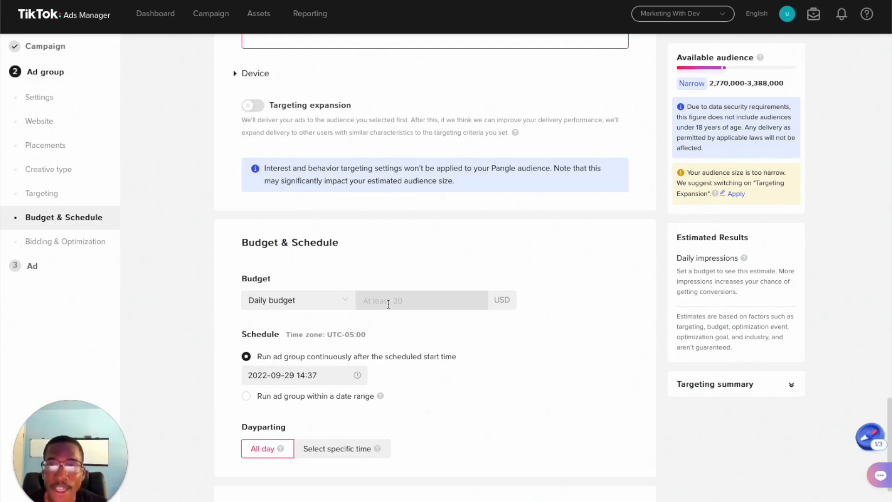
{"action": "scroll", "coordinate": [389, 304], "scroll_direction": "down", "scroll_amount": 1}
{"action": "scroll", "coordinate": [389, 304], "scroll_direction": "up", "scroll_amount": 1}
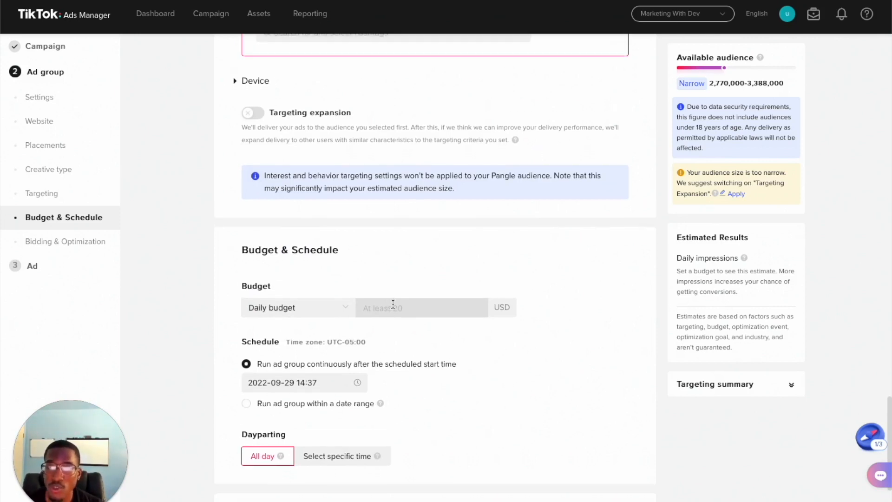
{"action": "left_click", "coordinate": [398, 307]}
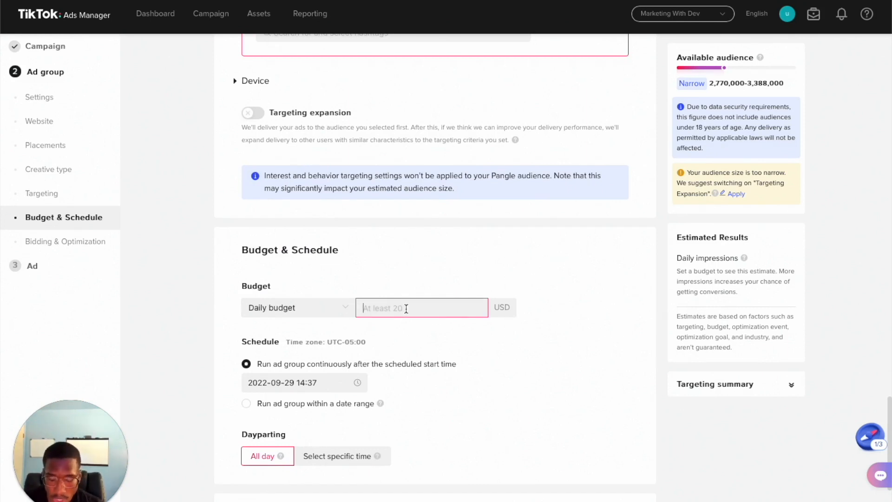
{"action": "type", "text": "20"}
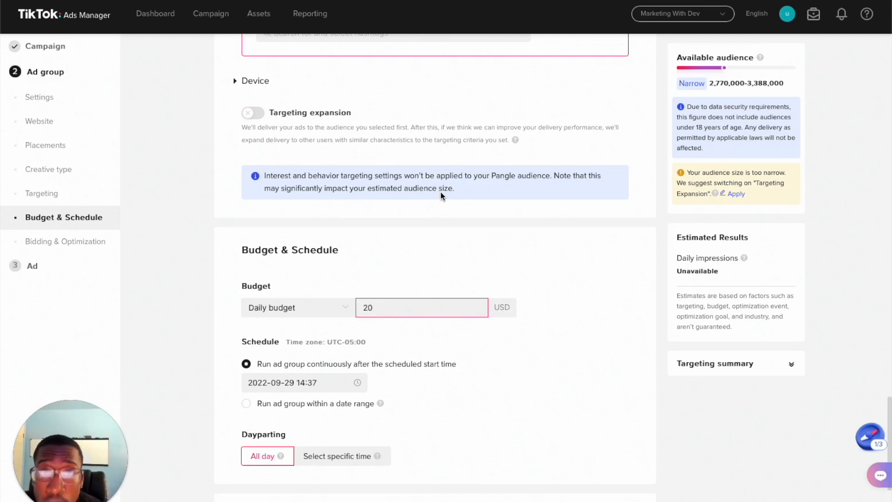
{"action": "left_click", "coordinate": [395, 241]}
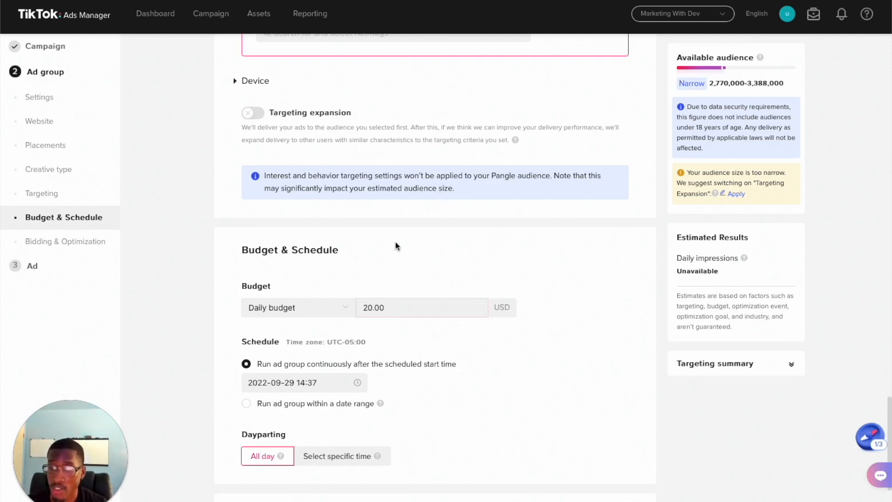
Keep the continuous all-day schedule, Conversion optimization goal and Lowest cost bid strategy, and proceed to the ad setup
{"action": "scroll", "coordinate": [413, 245], "scroll_direction": "down", "scroll_amount": 2}
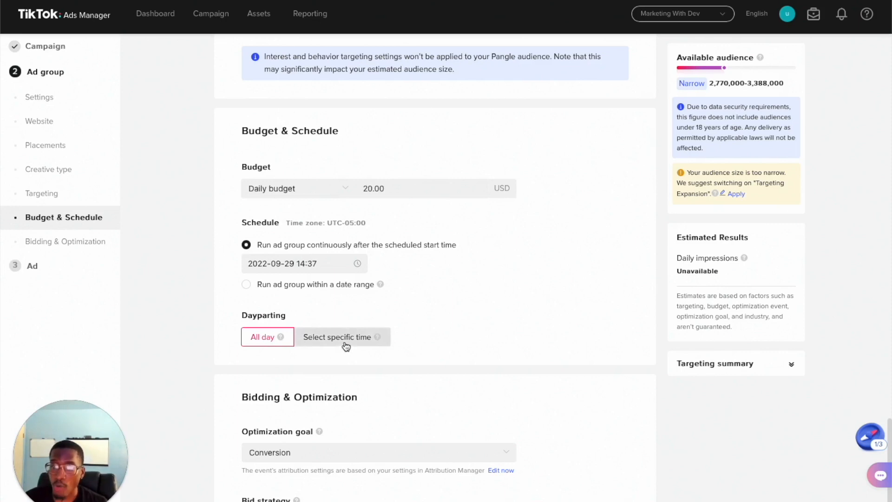
{"action": "scroll", "coordinate": [384, 328], "scroll_direction": "down", "scroll_amount": 1}
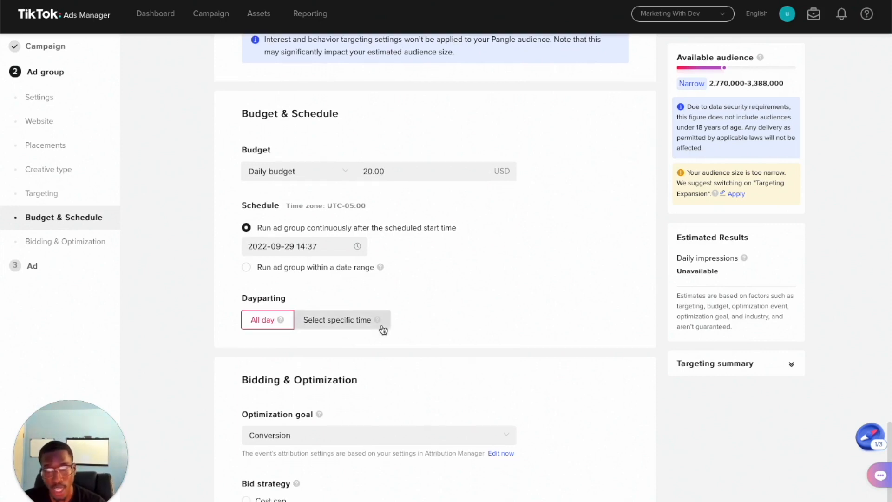
{"action": "scroll", "coordinate": [346, 357], "scroll_direction": "down", "scroll_amount": 2}
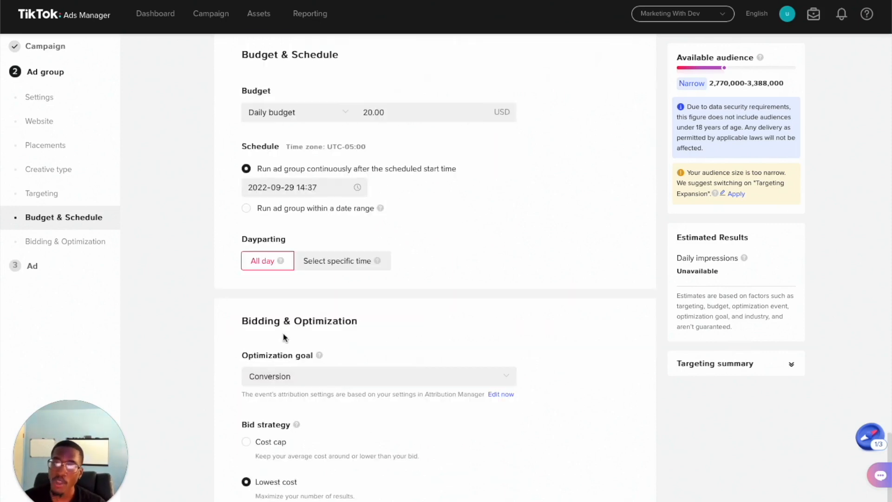
{"action": "scroll", "coordinate": [344, 318], "scroll_direction": "down", "scroll_amount": 2}
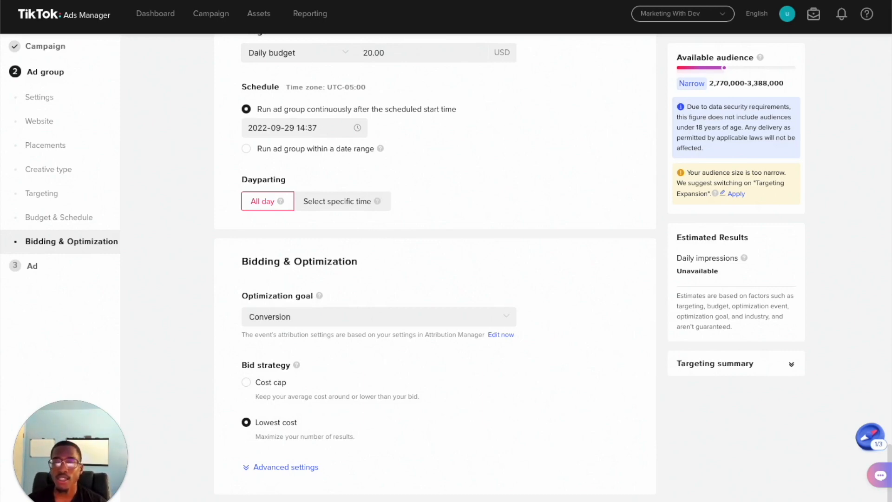
{"action": "left_click", "coordinate": [625, 501]}
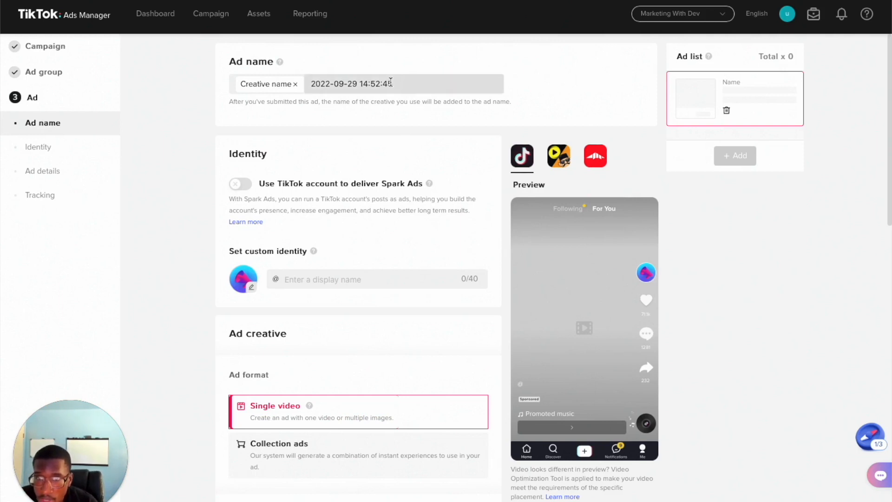
Replace the default date-based ad name with "video 1"
{"action": "left_click_drag", "start_coordinate": [399, 87], "coordinate": [309, 84]}
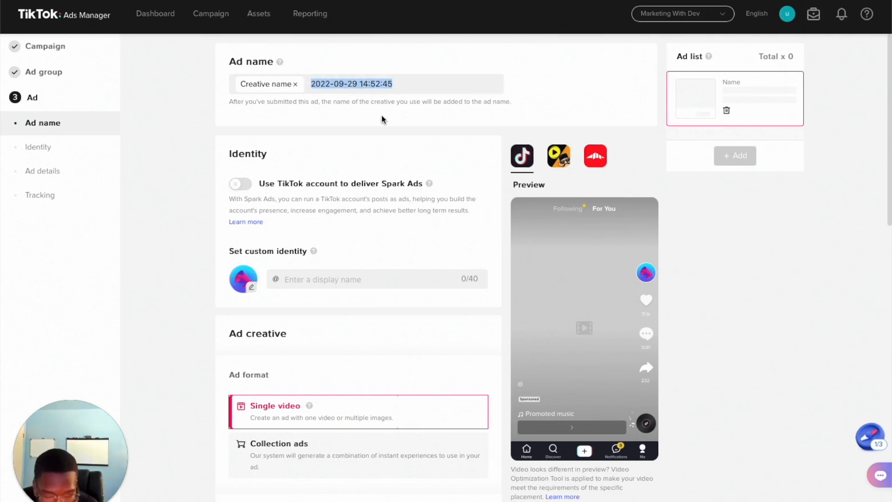
{"action": "key", "text": "BackSpace"}
{"action": "type", "text": "video"}
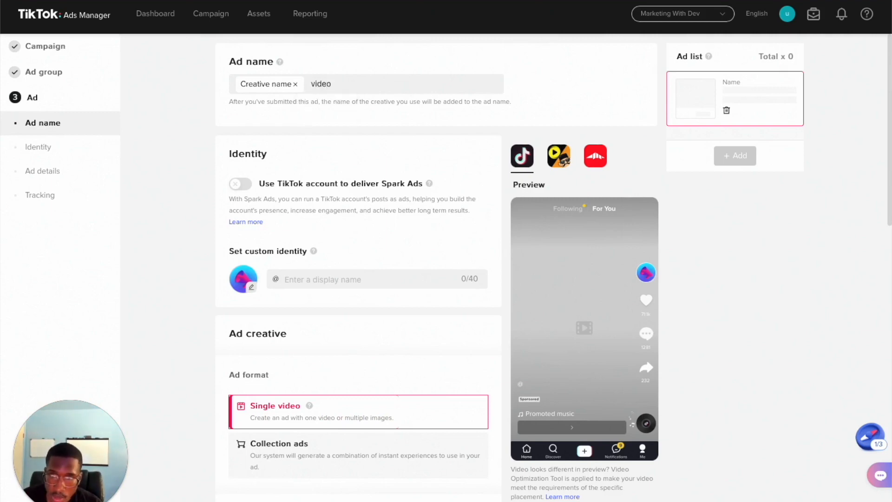
{"action": "type", "text": " 1"}
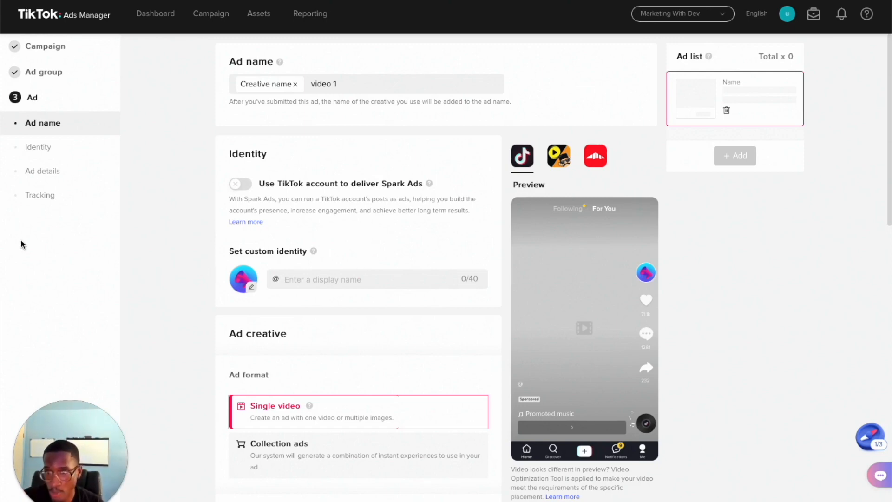
Set the ad's custom identity display name to "marketingwithdev"
{"action": "left_click", "coordinate": [306, 280]}
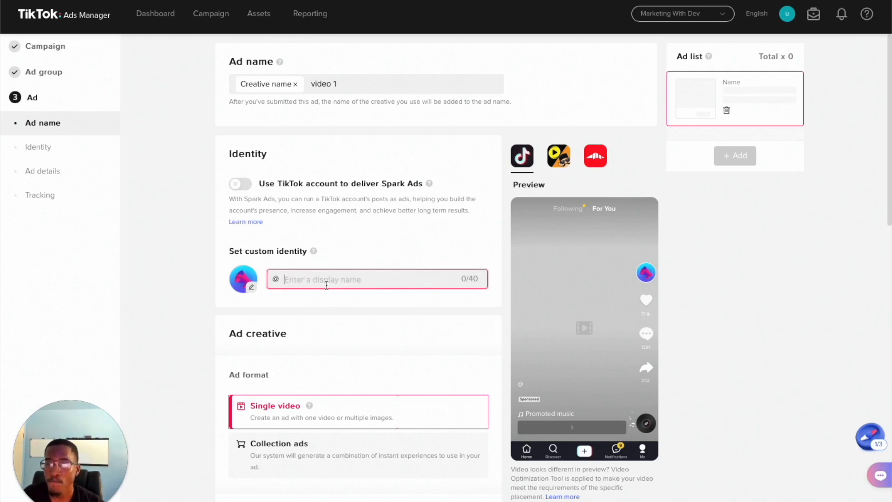
{"action": "type", "text": "market"}
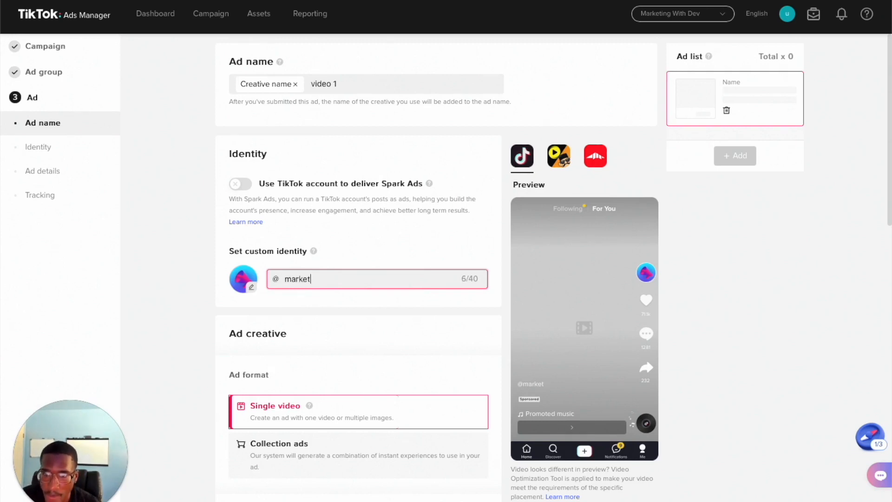
{"action": "type", "text": "i"}
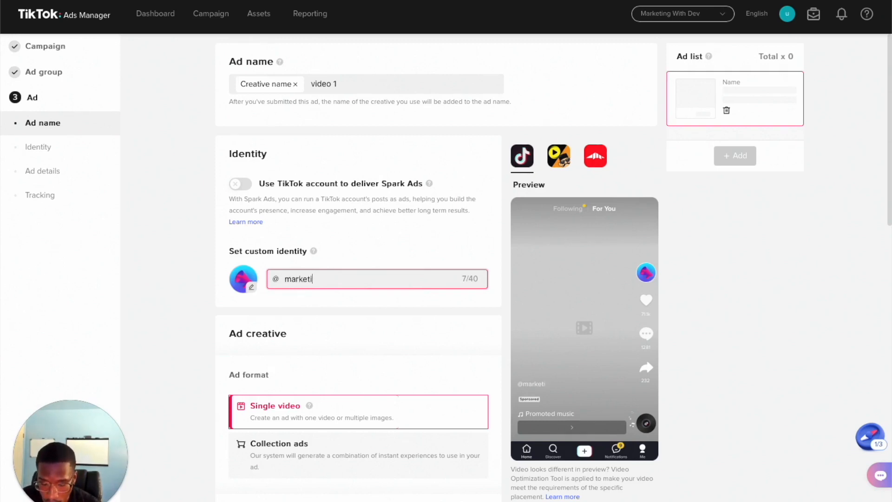
{"action": "type", "text": "ngwithdev"}
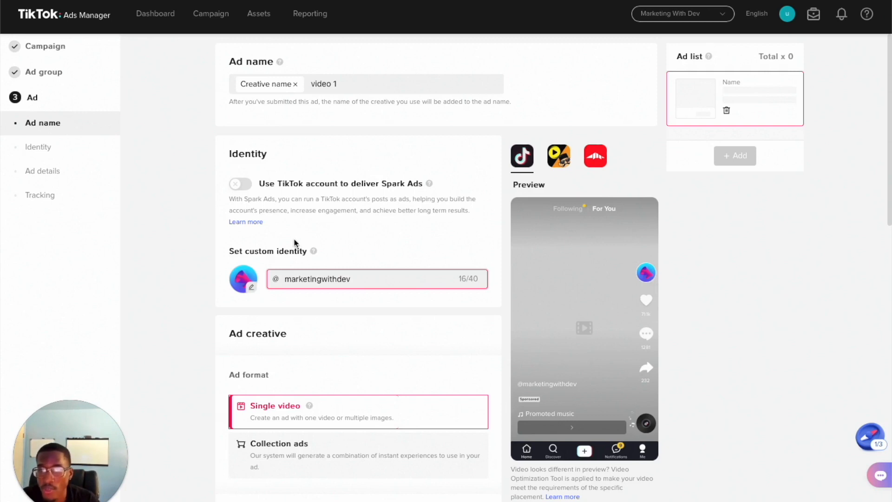
Examine the ad format choices, the ad creative options and the video upload requirements, without uploading a video
{"action": "scroll", "coordinate": [335, 344], "scroll_direction": "down", "scroll_amount": 2}
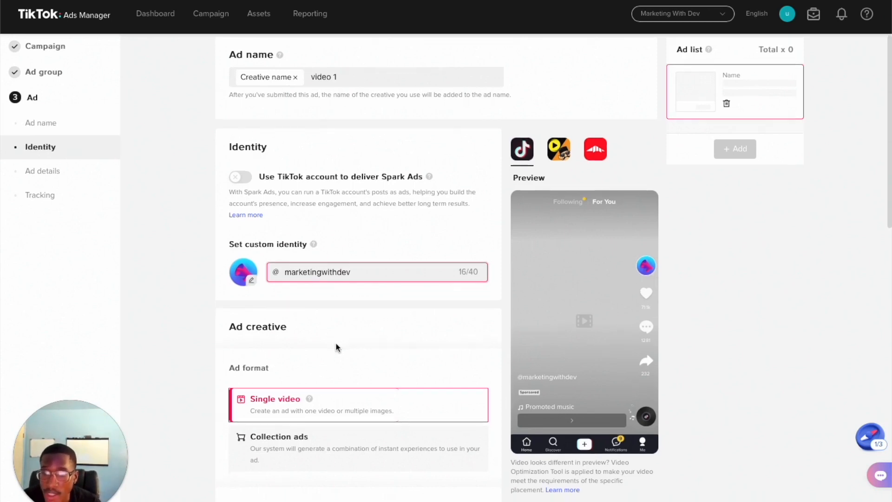
{"action": "scroll", "coordinate": [336, 350], "scroll_direction": "down", "scroll_amount": 2}
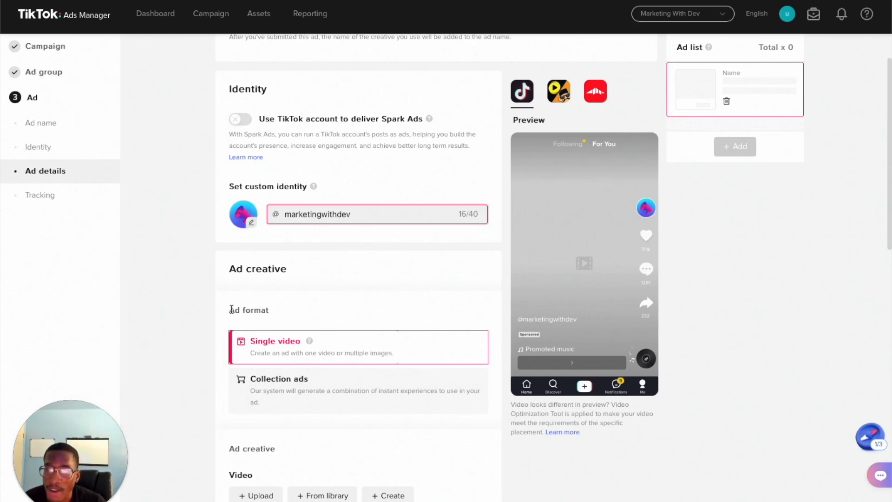
{"action": "scroll", "coordinate": [275, 370], "scroll_direction": "down", "scroll_amount": 1}
{"action": "mouse_move", "coordinate": [274, 371]}
{"action": "scroll", "coordinate": [278, 375], "scroll_direction": "down", "scroll_amount": 1}
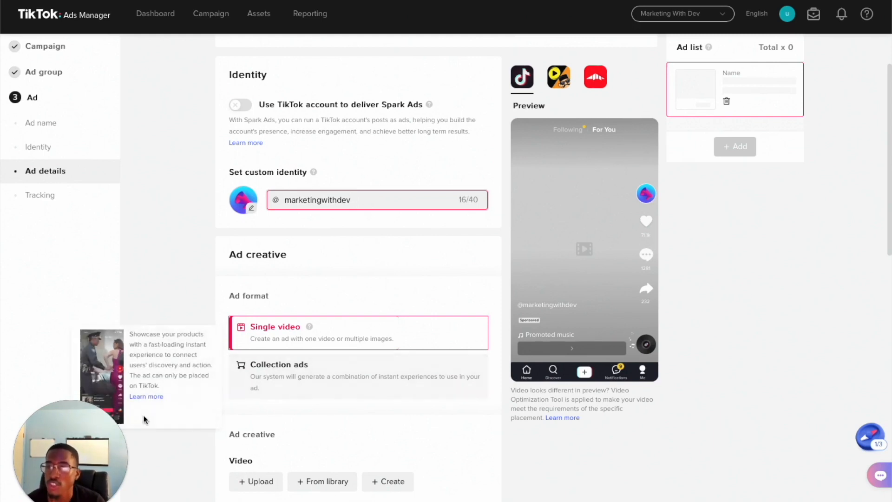
{"action": "scroll", "coordinate": [312, 338], "scroll_direction": "down", "scroll_amount": 1}
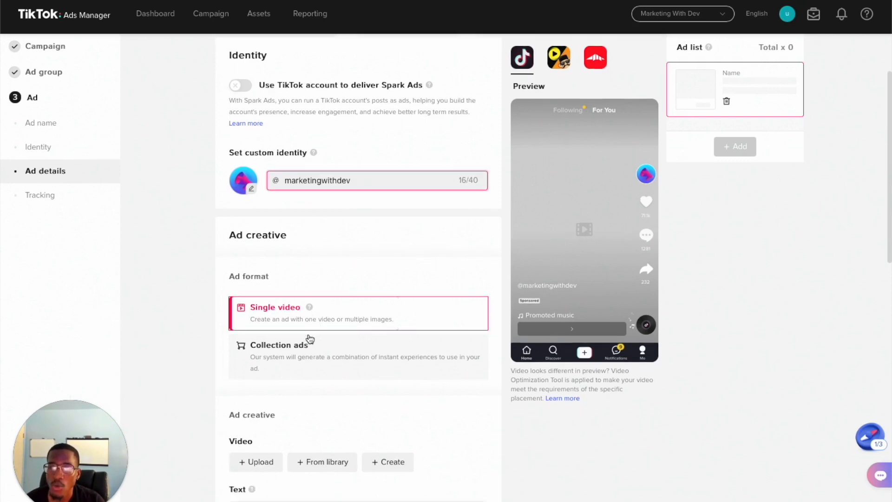
{"action": "scroll", "coordinate": [312, 344], "scroll_direction": "down", "scroll_amount": 2}
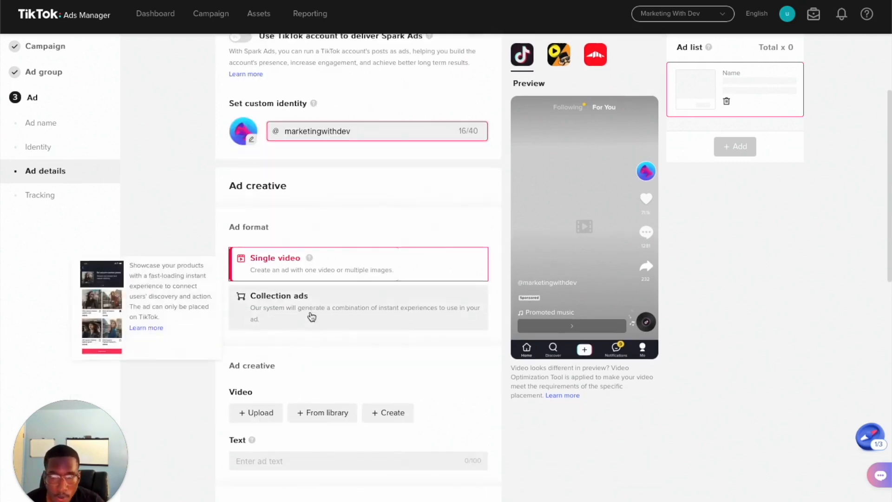
{"action": "scroll", "coordinate": [311, 316], "scroll_direction": "down", "scroll_amount": 5}
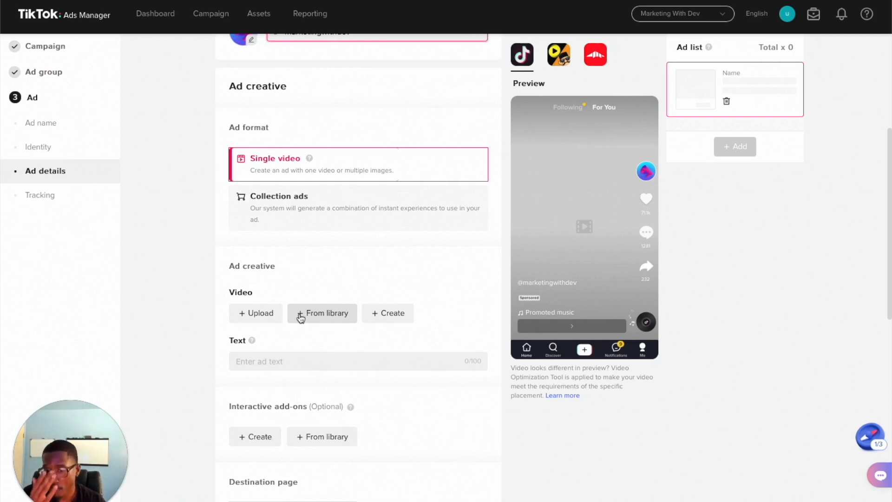
{"action": "left_click", "coordinate": [247, 315]}
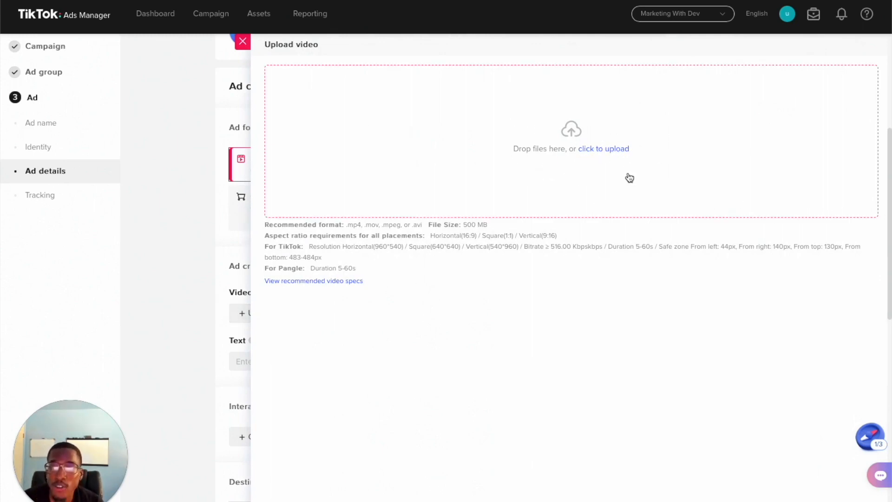
{"action": "left_click", "coordinate": [242, 44]}
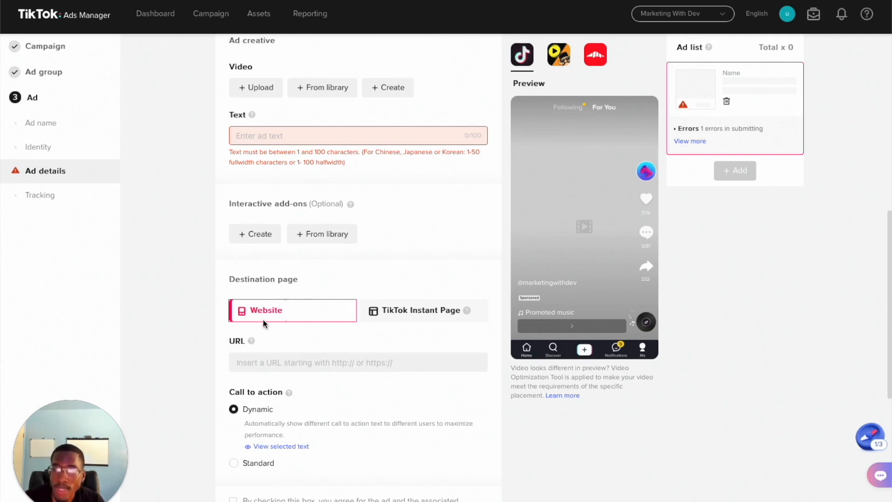
{"action": "left_click", "coordinate": [265, 366]}
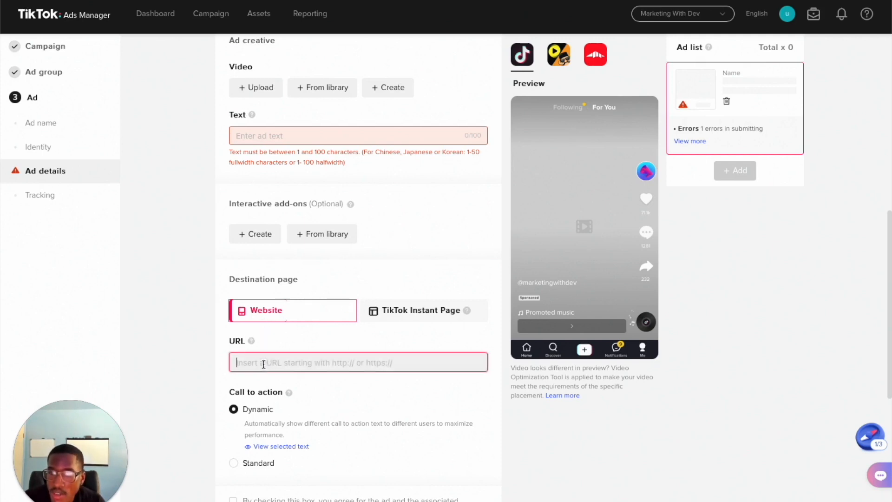
{"action": "right_click", "coordinate": [265, 367]}
{"action": "left_click", "coordinate": [280, 395]}
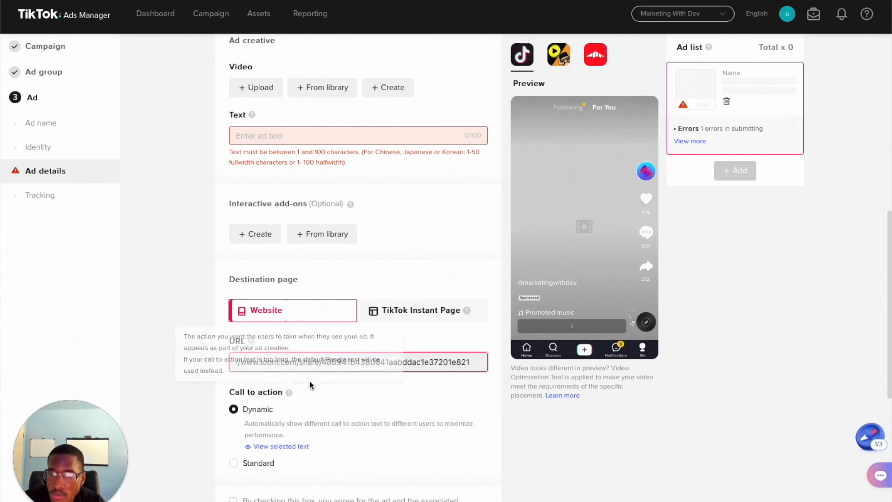
Switch the ad's call to action to Standard, look through the available texts and keep Learn more
{"action": "scroll", "coordinate": [384, 380], "scroll_direction": "down", "scroll_amount": 5}
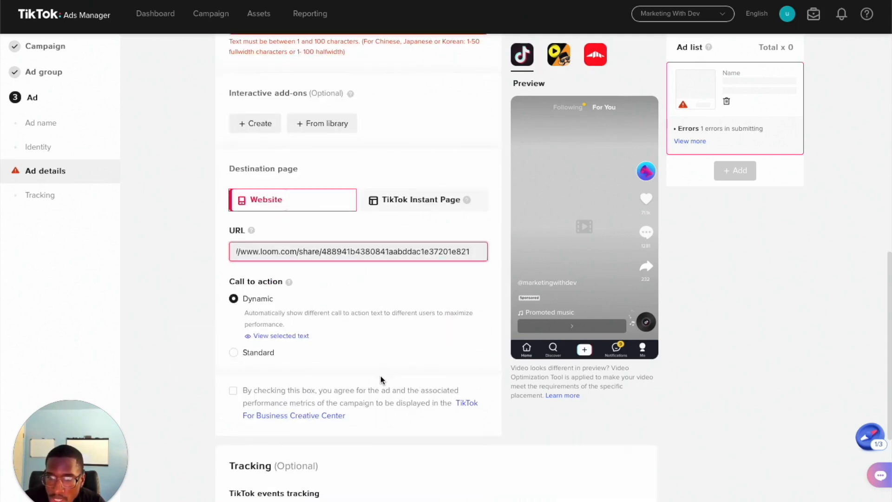
{"action": "scroll", "coordinate": [325, 222], "scroll_direction": "down", "scroll_amount": 1}
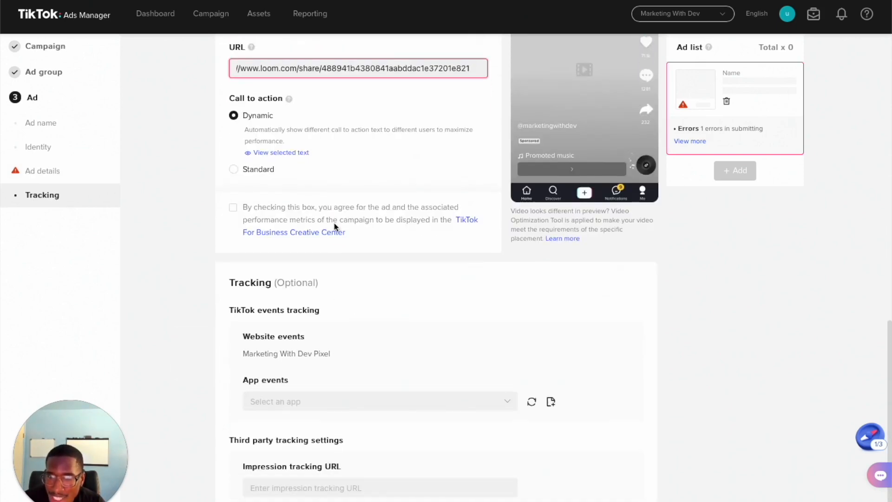
{"action": "scroll", "coordinate": [324, 231], "scroll_direction": "down", "scroll_amount": 1}
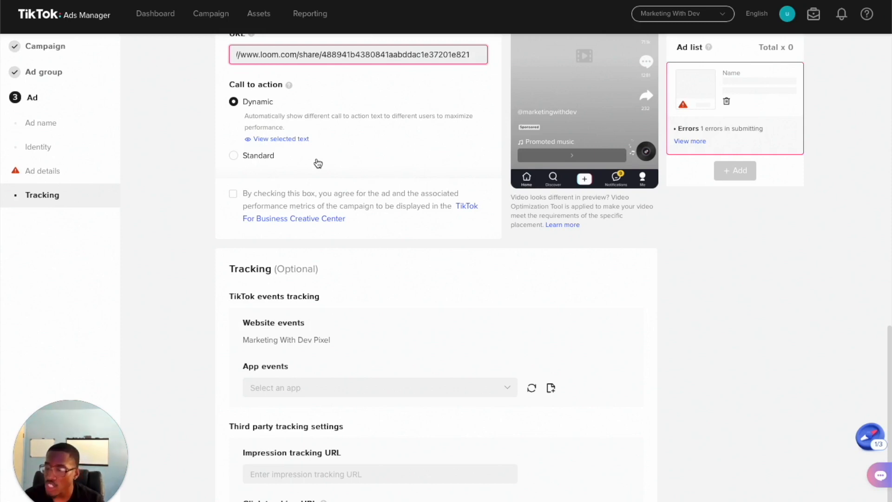
{"action": "left_click", "coordinate": [233, 155]}
{"action": "left_click", "coordinate": [253, 148]}
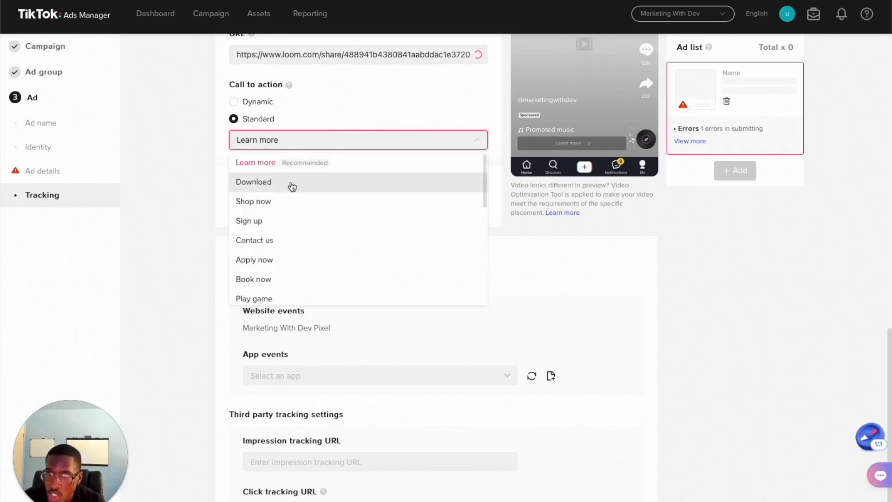
{"action": "scroll", "coordinate": [326, 244], "scroll_direction": "down", "scroll_amount": 1}
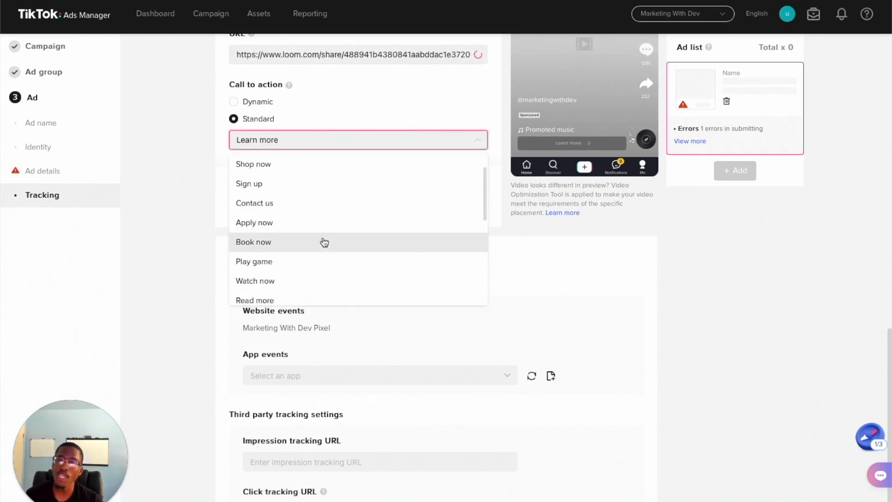
{"action": "scroll", "coordinate": [324, 230], "scroll_direction": "up", "scroll_amount": 1}
{"action": "scroll", "coordinate": [324, 226], "scroll_direction": "up", "scroll_amount": 1}
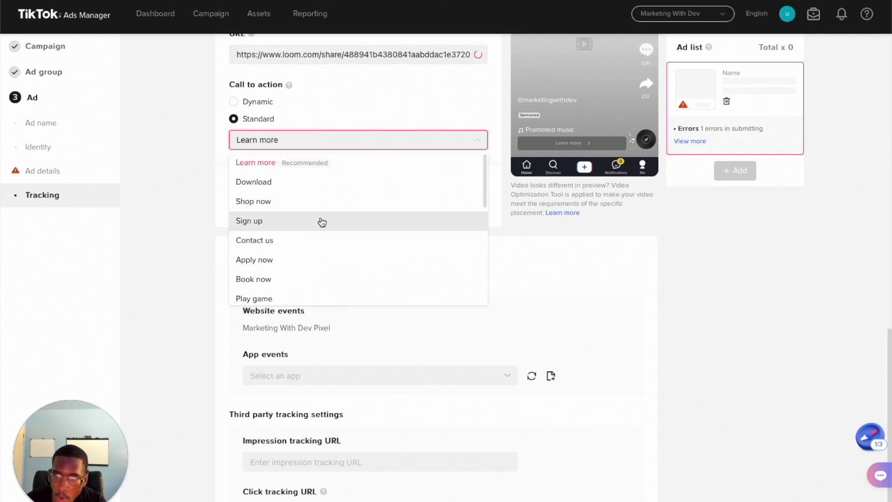
{"action": "left_click", "coordinate": [205, 207]}
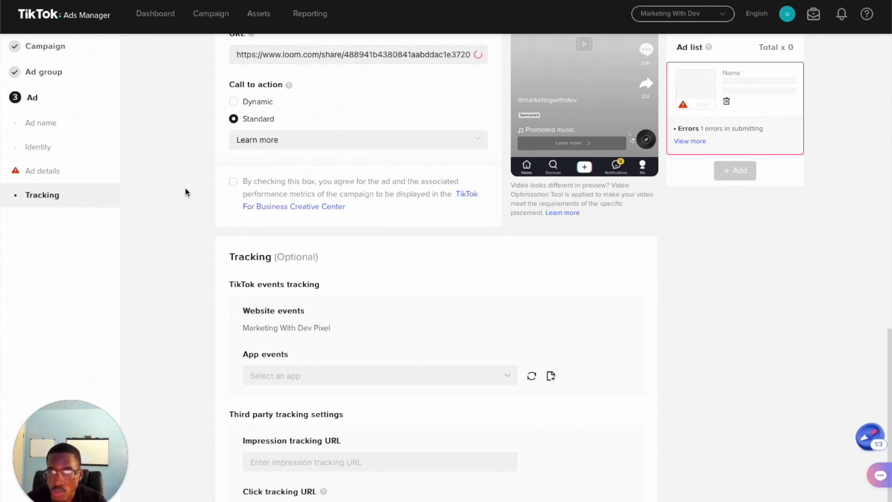
Agree to the ad and its campaign performance metrics being displayed in the TikTok For Business Creative Center
{"action": "left_click", "coordinate": [233, 181]}
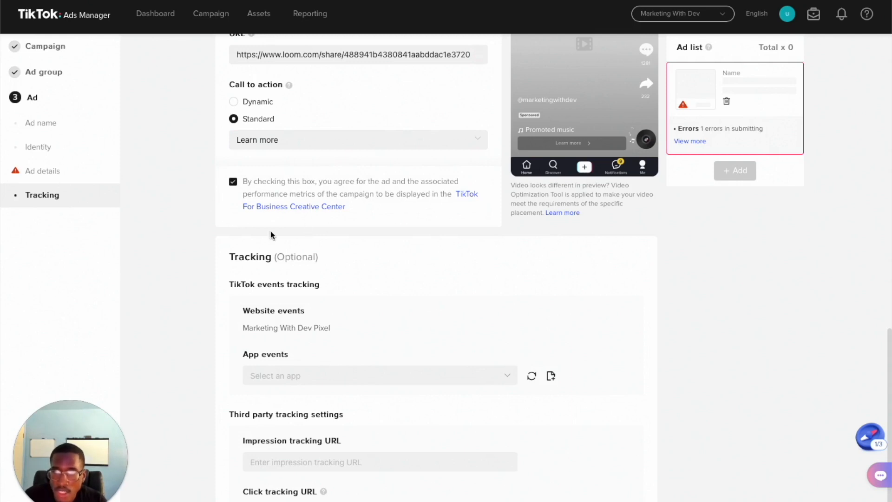
{"action": "scroll", "coordinate": [278, 237], "scroll_direction": "down", "scroll_amount": 1}
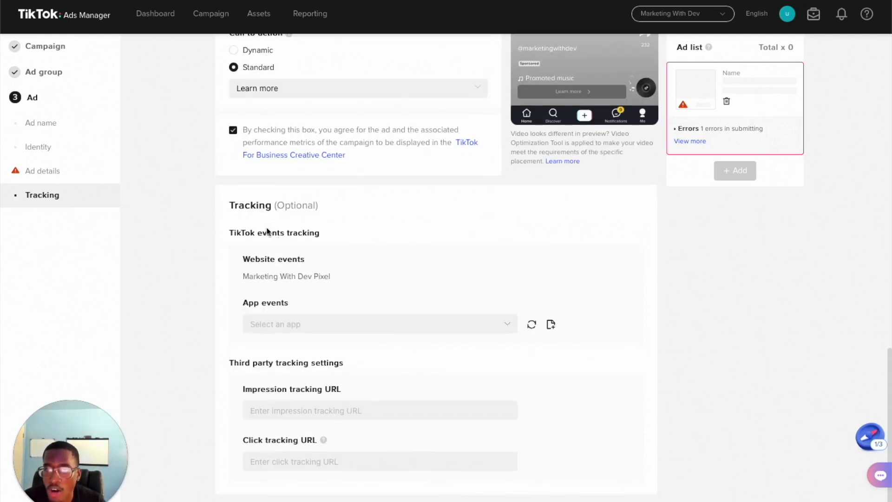